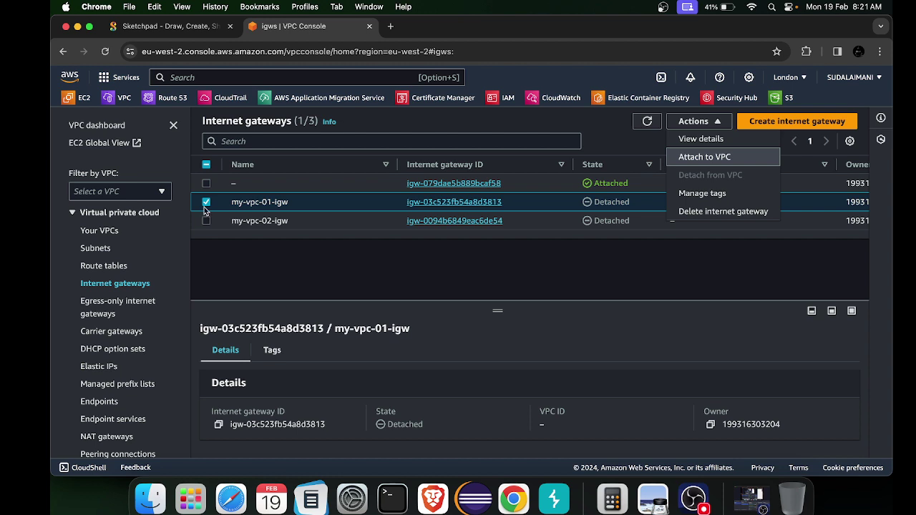
Attach the internet gateway my-vpc-01-igw to the VPC my-vpc-01.
{"action": "left_click", "coordinate": [165, 26]}
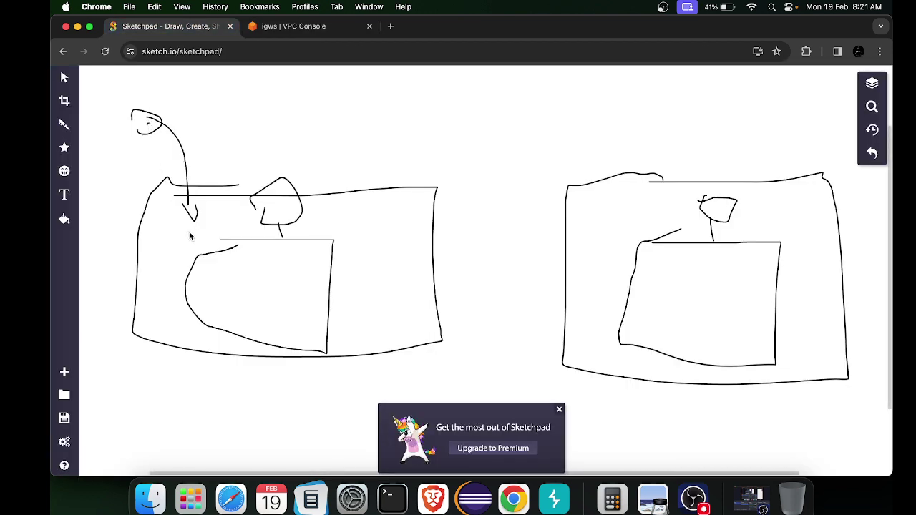
{"action": "left_click", "coordinate": [295, 23]}
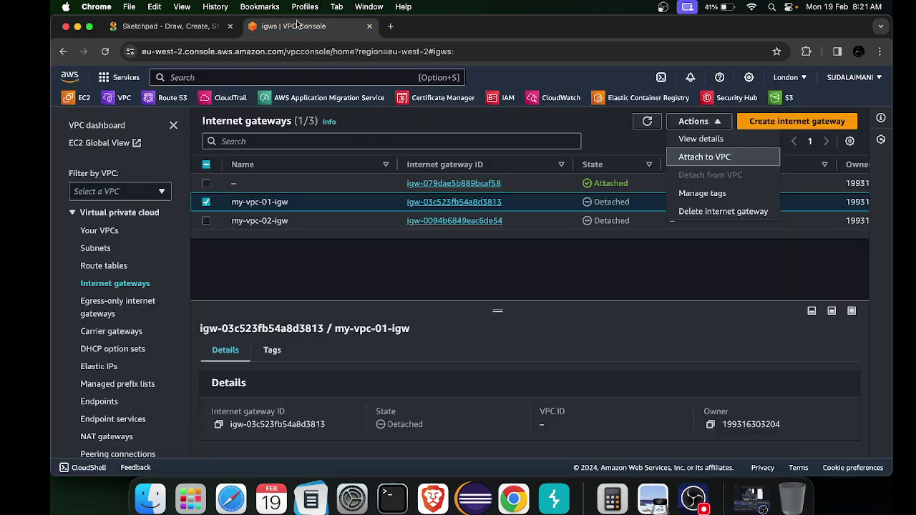
{"action": "left_click", "coordinate": [707, 156]}
{"action": "left_click", "coordinate": [343, 243]}
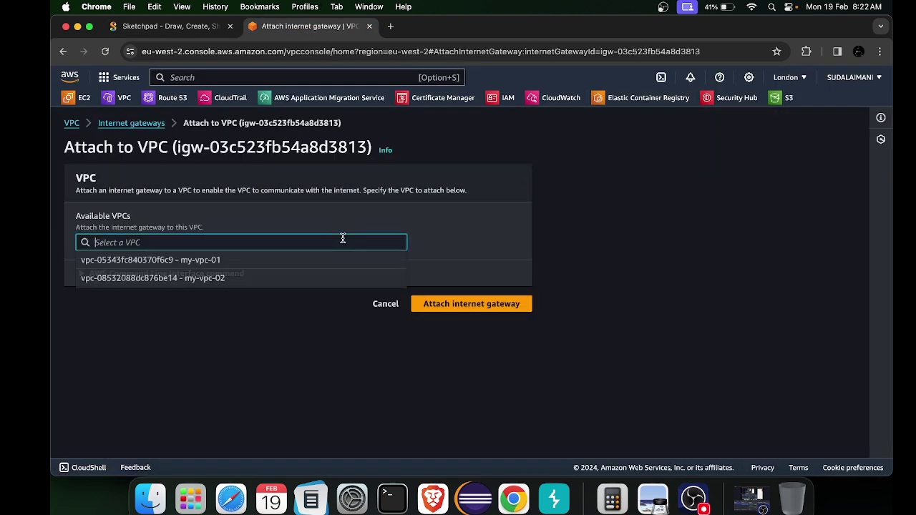
{"action": "left_click", "coordinate": [253, 261]}
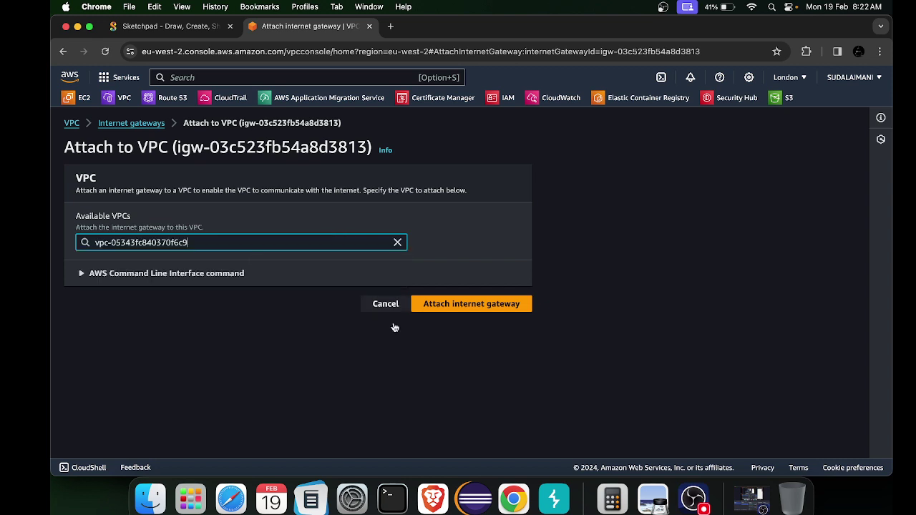
{"action": "left_click", "coordinate": [453, 305]}
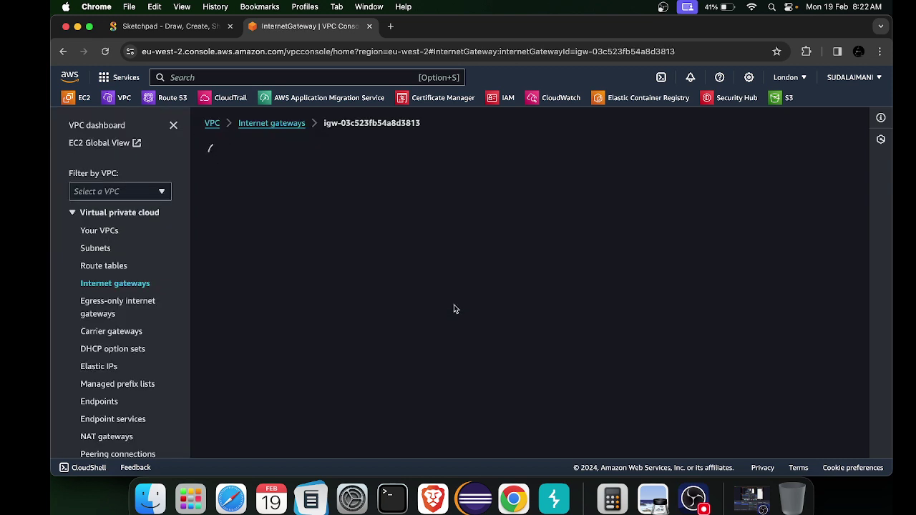
Attach the internet gateway my-vpc-02-igw to the VPC my-vpc-02.
{"action": "left_click", "coordinate": [271, 123]}
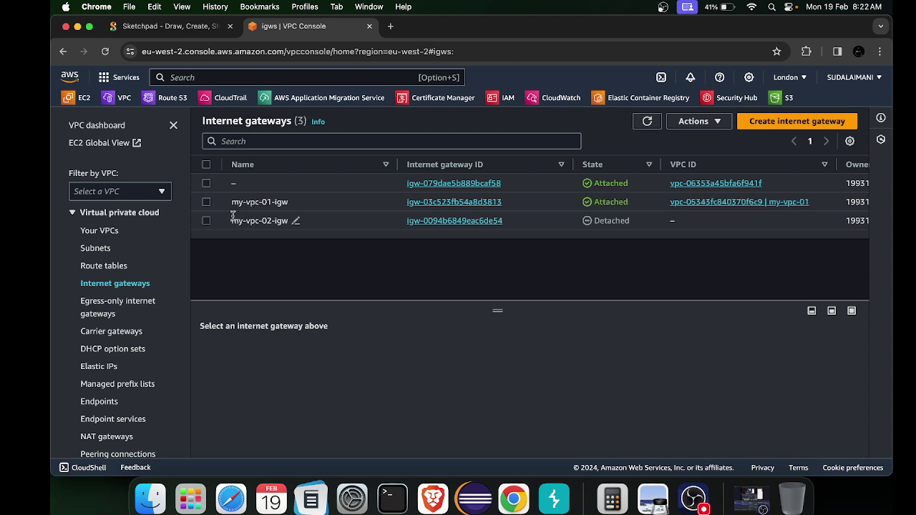
{"action": "left_click", "coordinate": [206, 221]}
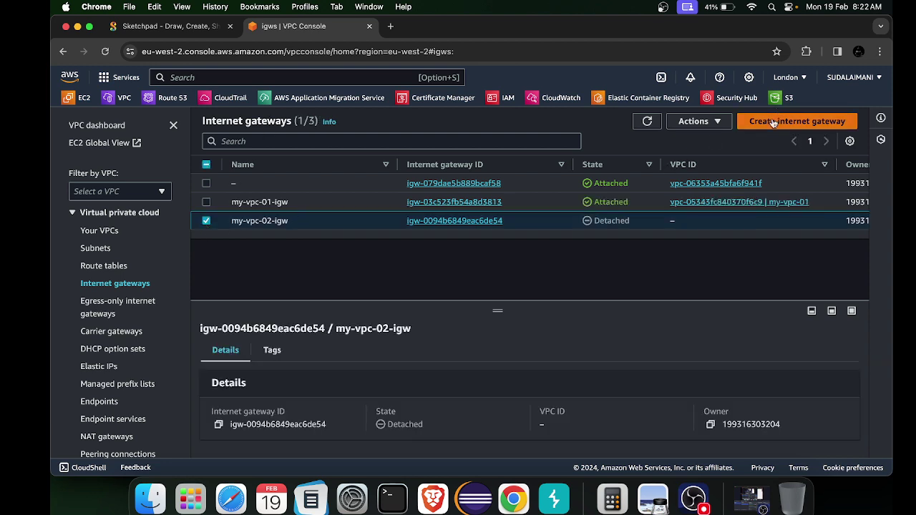
{"action": "left_click", "coordinate": [693, 121]}
{"action": "left_click", "coordinate": [691, 159]}
{"action": "left_click", "coordinate": [318, 242]}
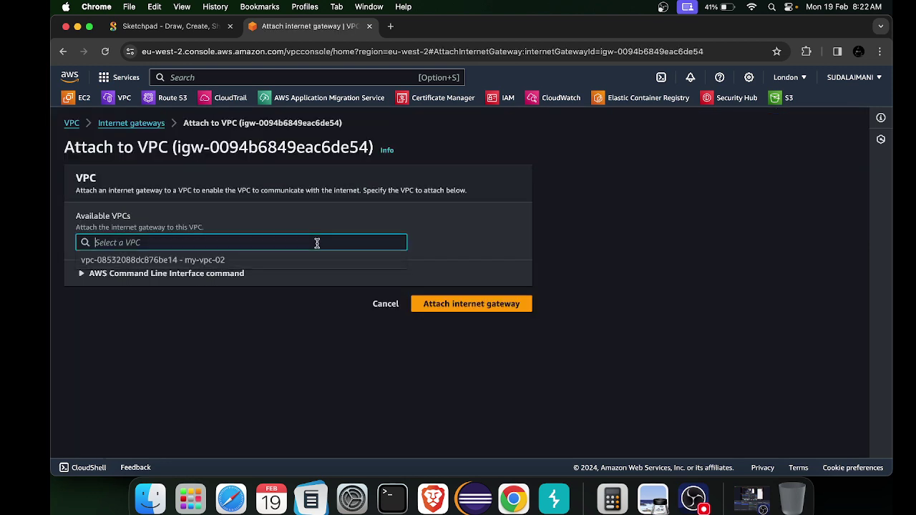
{"action": "left_click", "coordinate": [247, 262]}
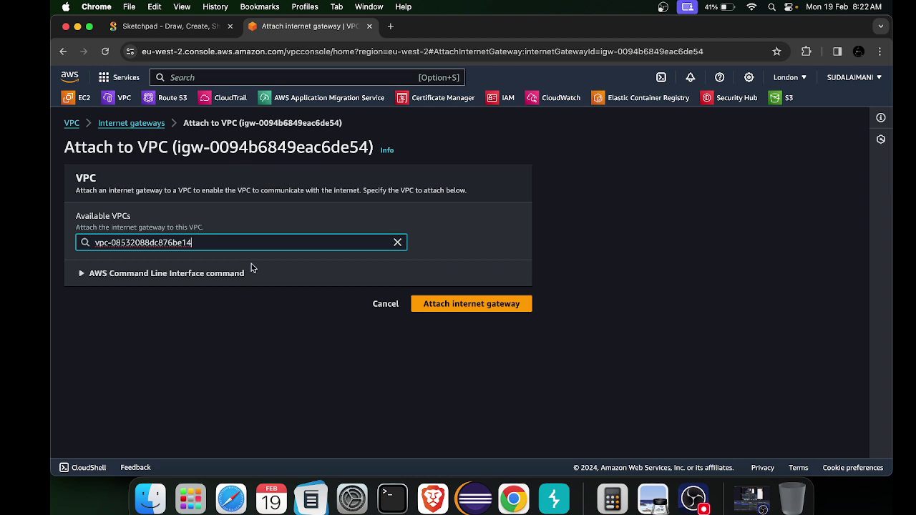
{"action": "left_click", "coordinate": [479, 303]}
In the Sketchpad diagram, draw a small internet gateway shape inside each VPC box and connect it by a line to the neighbouring route table shape.
{"action": "left_click", "coordinate": [203, 28]}
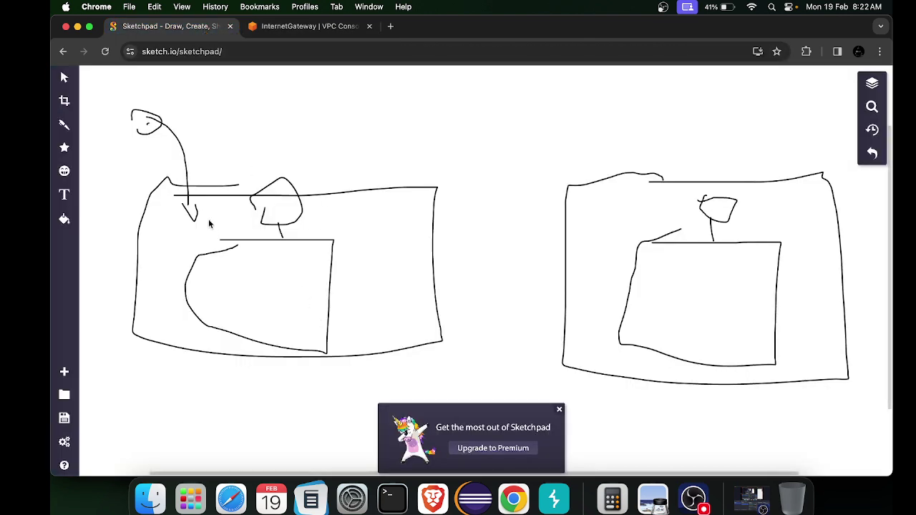
{"action": "mouse_move", "coordinate": [180, 204]}
{"action": "left_mouse_down"}
{"action": "mouse_move", "coordinate": [197, 209]}
{"action": "mouse_move", "coordinate": [173, 206]}
{"action": "left_mouse_up"}
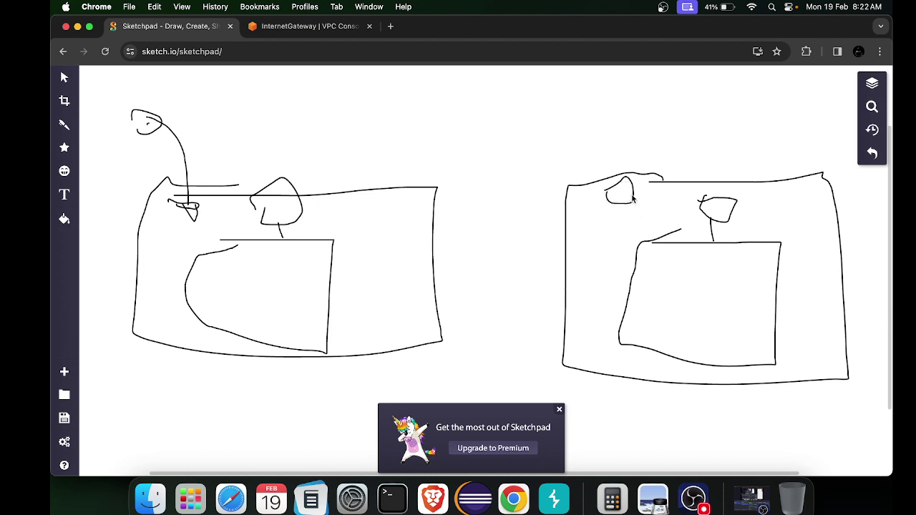
{"action": "left_click_drag", "start_coordinate": [630, 195], "coordinate": [704, 212]}
{"action": "left_click_drag", "start_coordinate": [194, 201], "coordinate": [261, 206]}
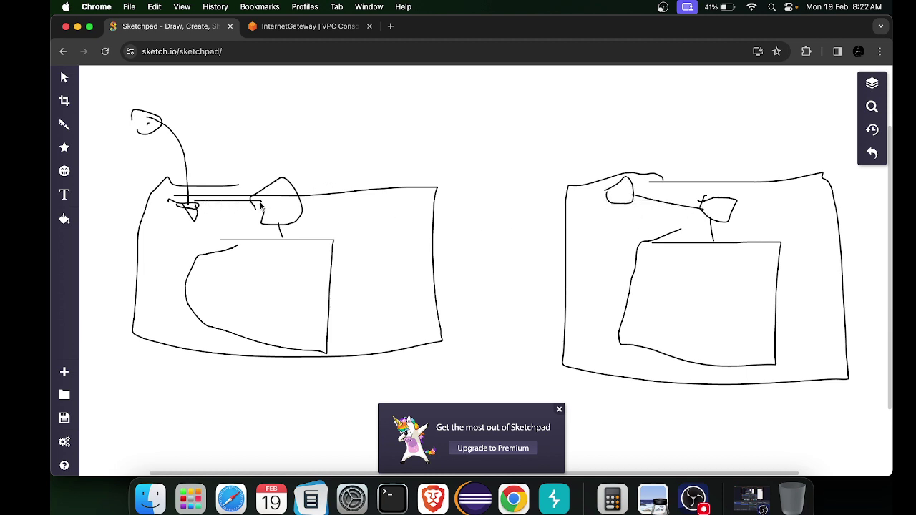
In the VPC console, add a route with destination 0.0.0.0/0 to the route table my-route-vpc-1.
{"action": "left_click", "coordinate": [307, 31]}
{"action": "left_click", "coordinate": [116, 263]}
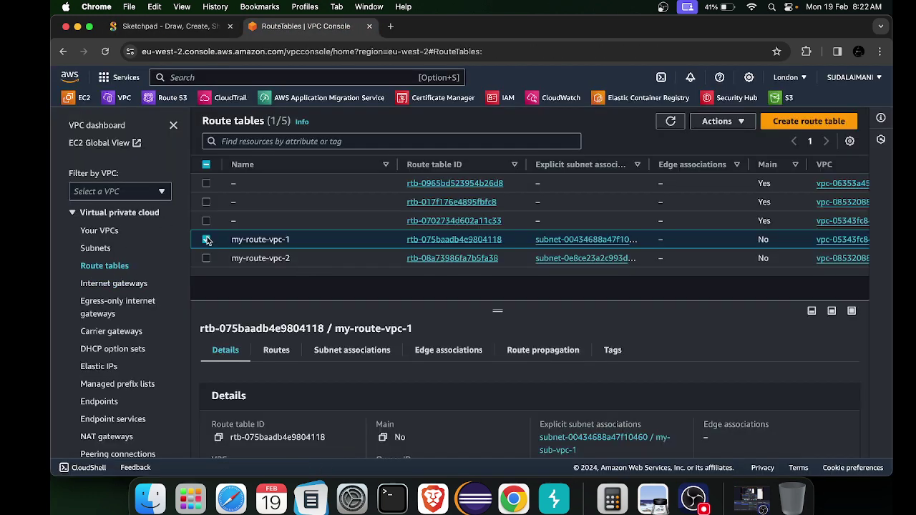
{"action": "left_click", "coordinate": [720, 121]}
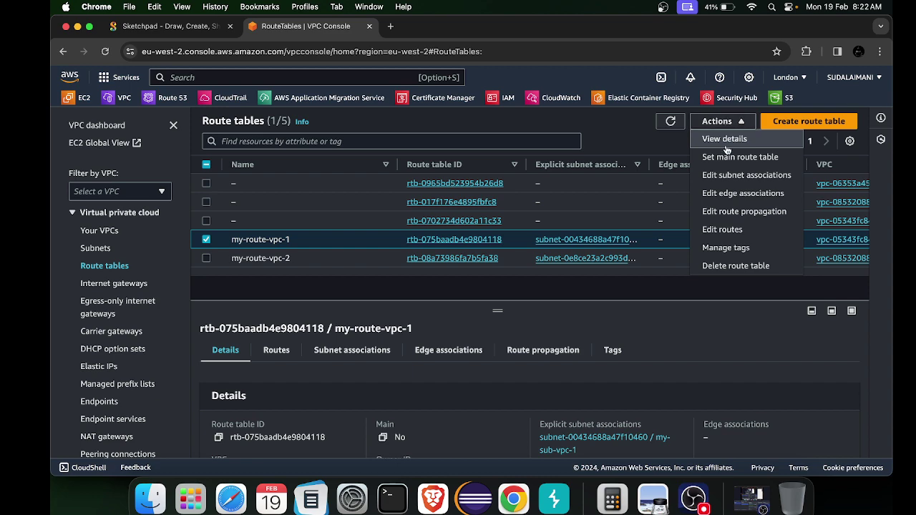
{"action": "left_click", "coordinate": [724, 230]}
{"action": "left_click", "coordinate": [107, 262]}
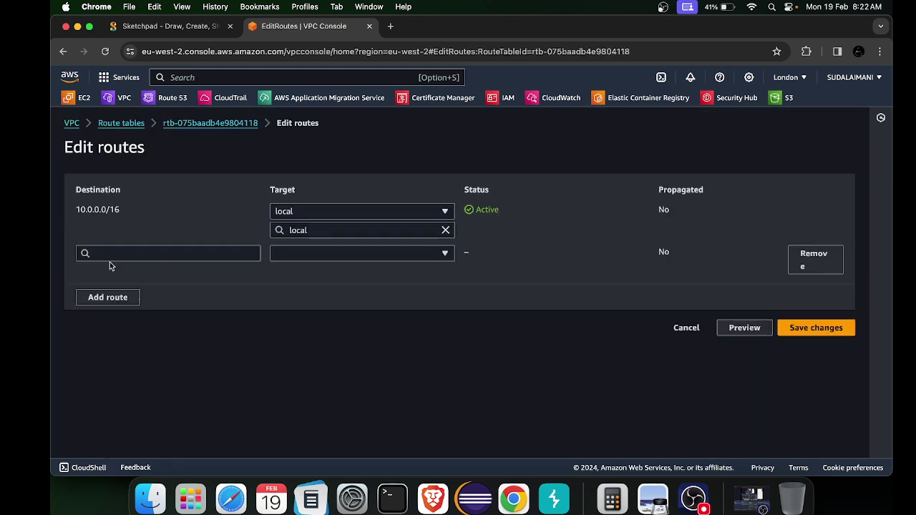
{"action": "left_click", "coordinate": [141, 255]}
{"action": "left_click", "coordinate": [112, 272]}
Set the new route's target to the internet gateway my-vpc-01-igw and save the route changes.
{"action": "left_click", "coordinate": [322, 253]}
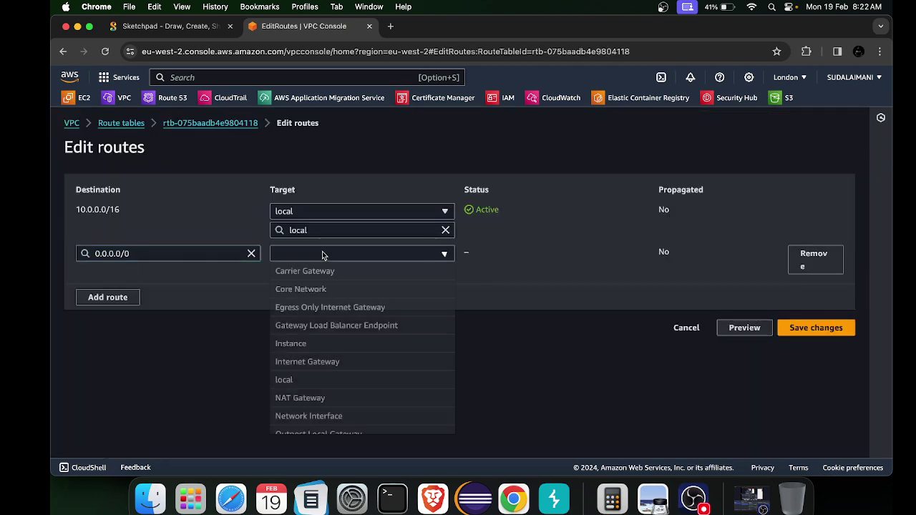
{"action": "left_click", "coordinate": [307, 362]}
{"action": "left_click", "coordinate": [376, 271]}
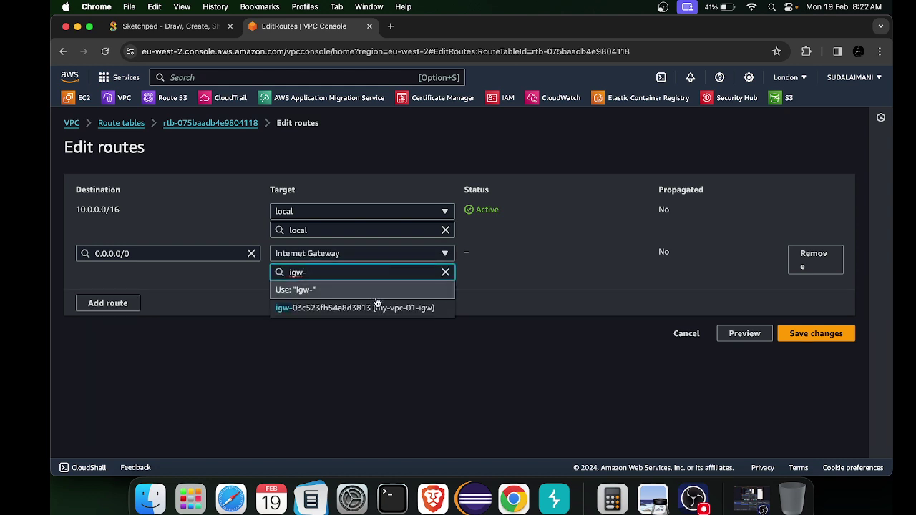
{"action": "left_click", "coordinate": [378, 304]}
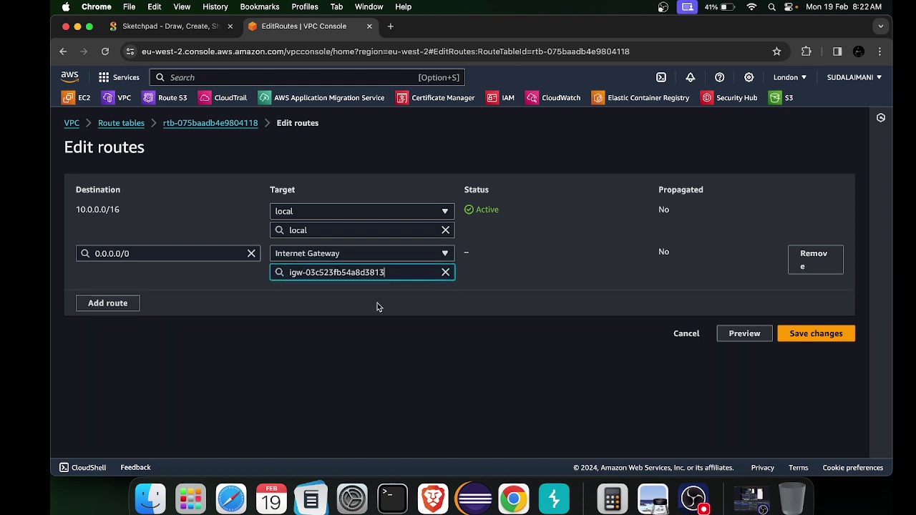
{"action": "left_click", "coordinate": [826, 338]}
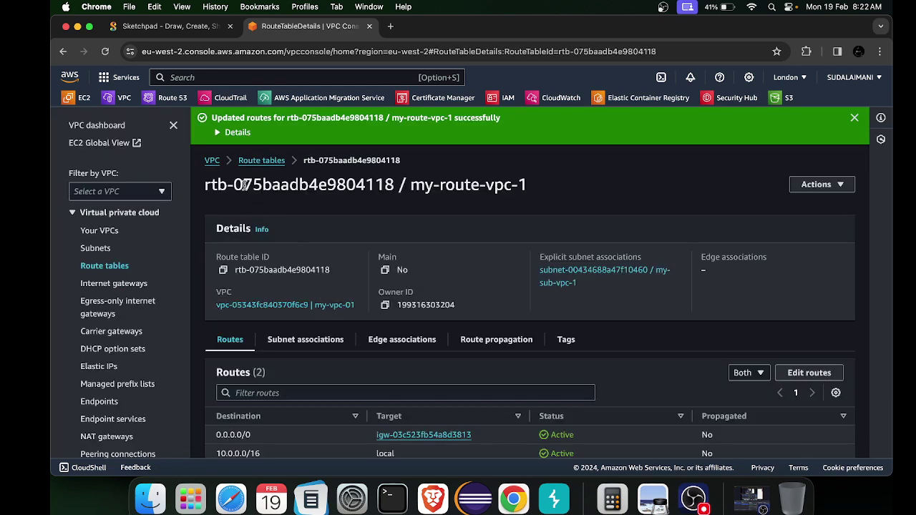
Add a route with destination 0.0.0.0/0 to the route table my-route-vpc-2.
{"action": "left_click", "coordinate": [260, 167]}
{"action": "left_click", "coordinate": [206, 240]}
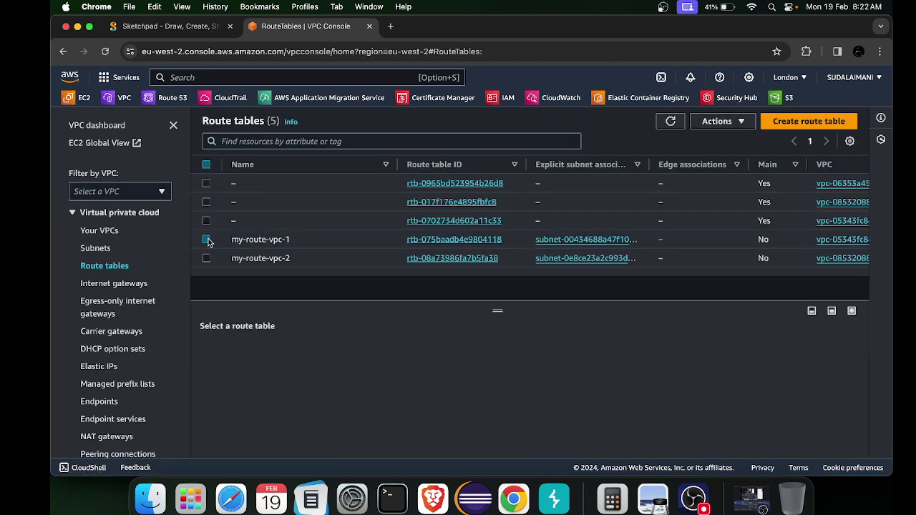
{"action": "left_click", "coordinate": [206, 258]}
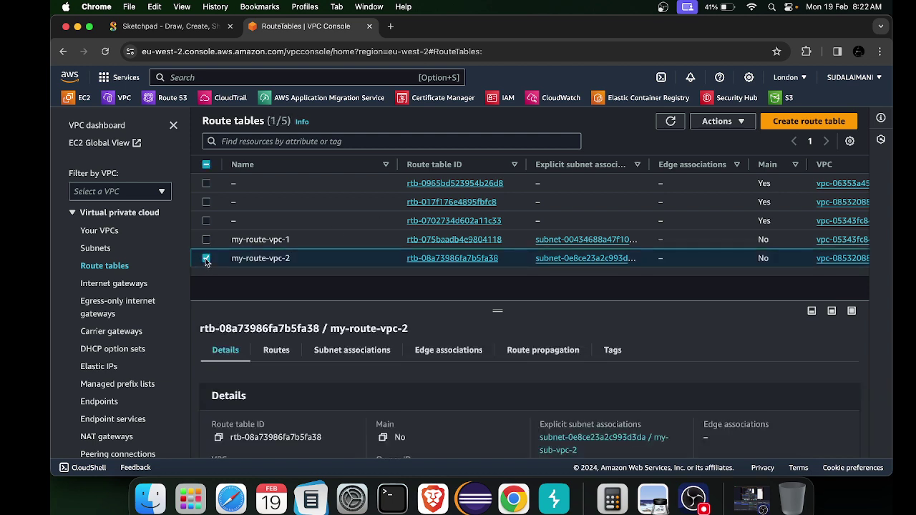
{"action": "left_click", "coordinate": [722, 121]}
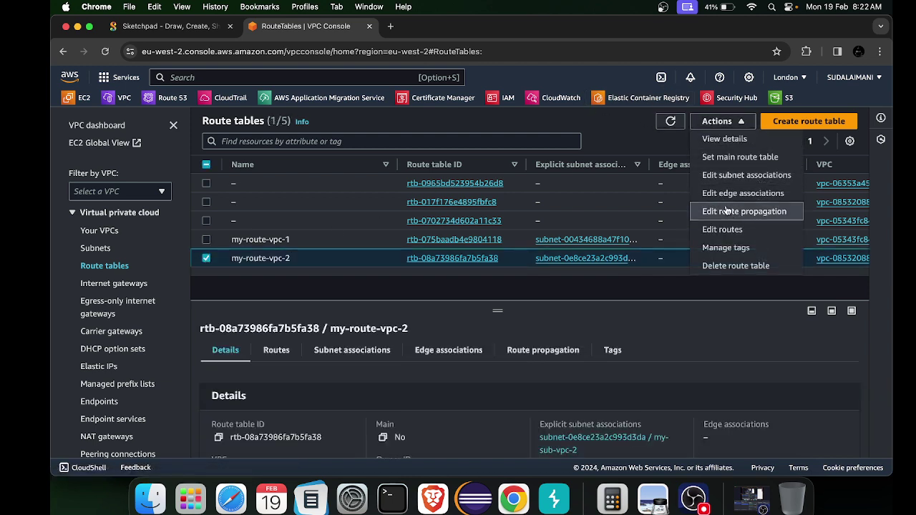
{"action": "left_click", "coordinate": [728, 229]}
{"action": "left_click", "coordinate": [106, 260]}
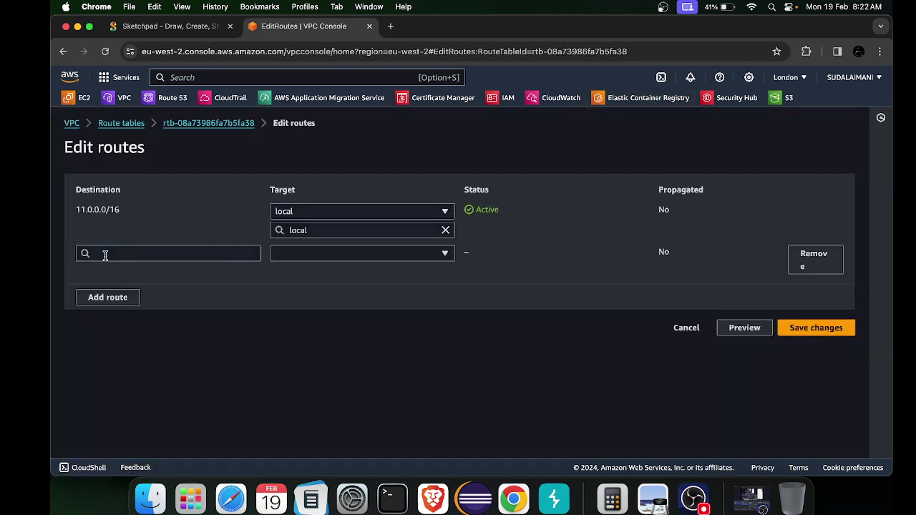
{"action": "left_click", "coordinate": [137, 257]}
{"action": "left_click", "coordinate": [137, 274]}
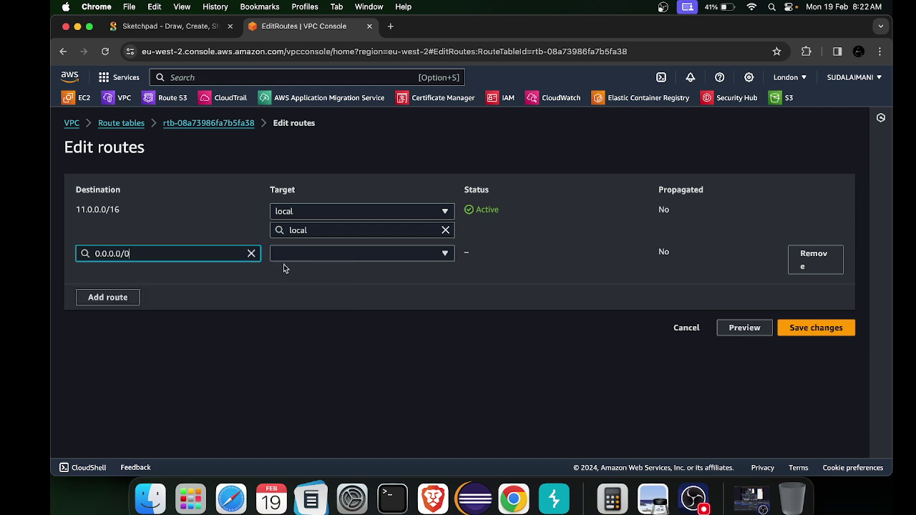
Set the new route's target to the internet gateway my-vpc-02-igw and save the route changes.
{"action": "left_click", "coordinate": [310, 257]}
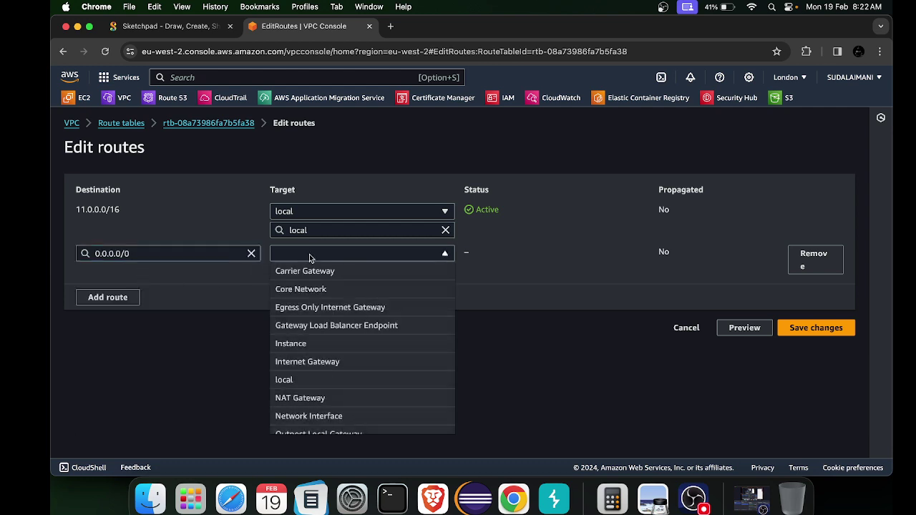
{"action": "left_click", "coordinate": [324, 361]}
{"action": "left_click", "coordinate": [415, 270]}
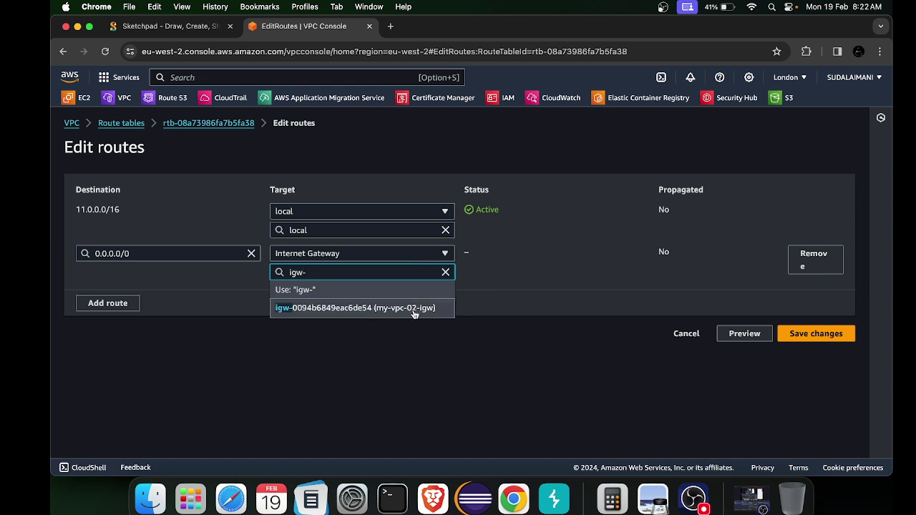
{"action": "left_click", "coordinate": [414, 312]}
{"action": "left_click", "coordinate": [816, 333]}
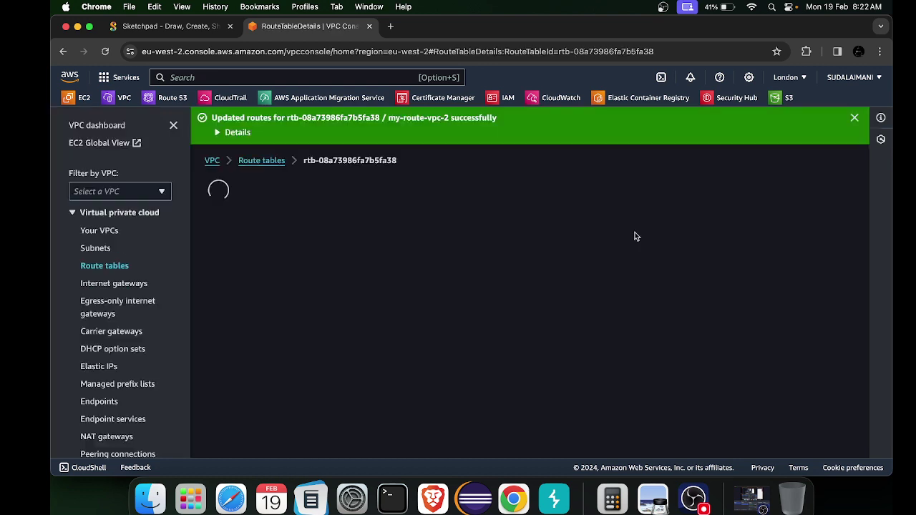
In the Sketchpad diagram, draw an instance rectangle inside the subnet box of each VPC.
{"action": "left_click", "coordinate": [172, 26]}
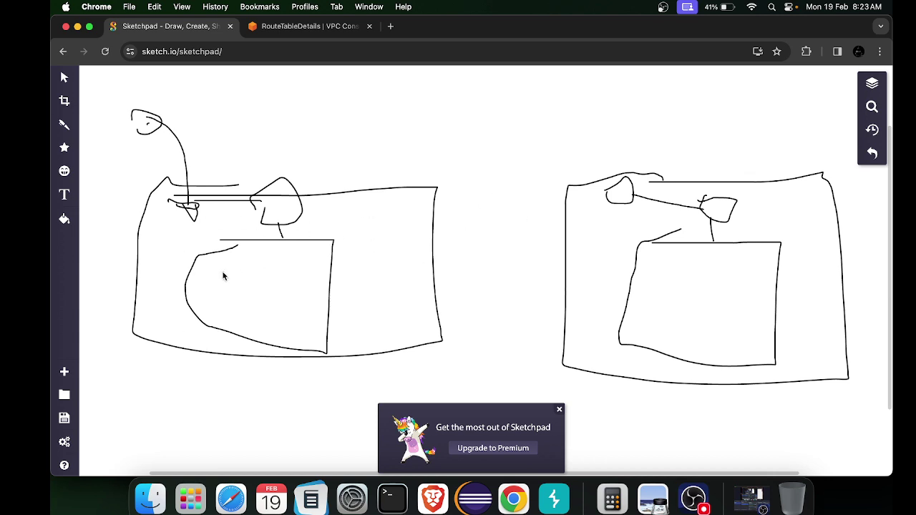
{"action": "mouse_move", "coordinate": [223, 276]}
{"action": "left_mouse_down"}
{"action": "mouse_move", "coordinate": [291, 276]}
{"action": "mouse_move", "coordinate": [230, 311]}
{"action": "mouse_move", "coordinate": [222, 274]}
{"action": "left_mouse_up"}
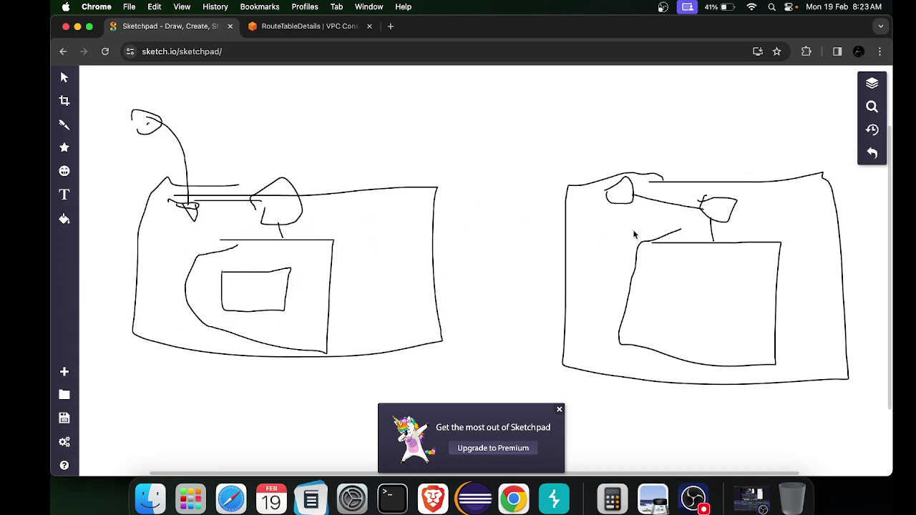
{"action": "mouse_move", "coordinate": [673, 274]}
{"action": "left_mouse_down"}
{"action": "mouse_move", "coordinate": [736, 272]}
{"action": "mouse_move", "coordinate": [733, 342]}
{"action": "mouse_move", "coordinate": [659, 252]}
{"action": "mouse_move", "coordinate": [679, 266]}
{"action": "left_mouse_up"}
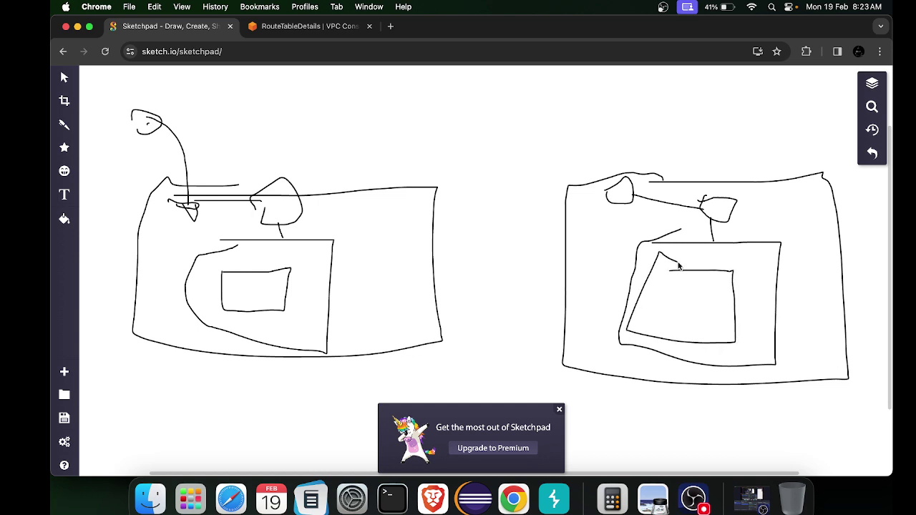
Switch to the AWS console and start launching a new instance from the EC2 running instances list.
{"action": "left_click", "coordinate": [294, 26]}
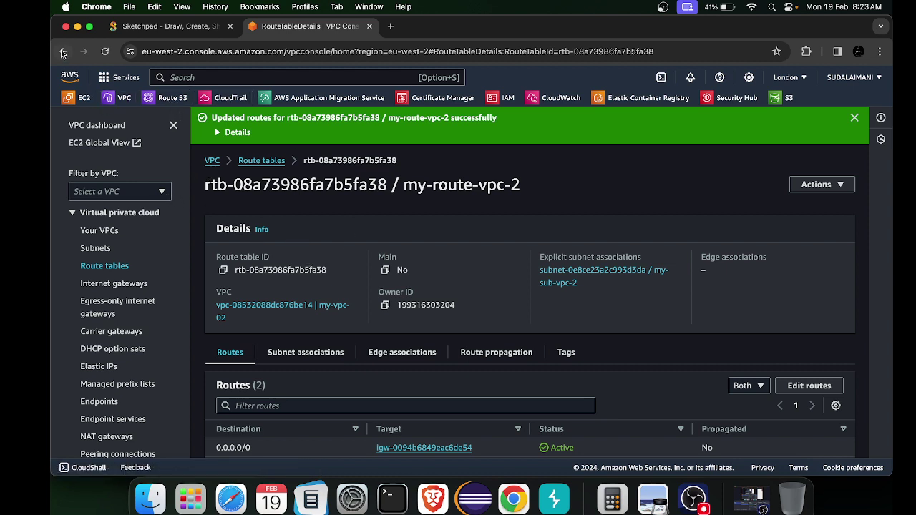
{"action": "left_click", "coordinate": [74, 98]}
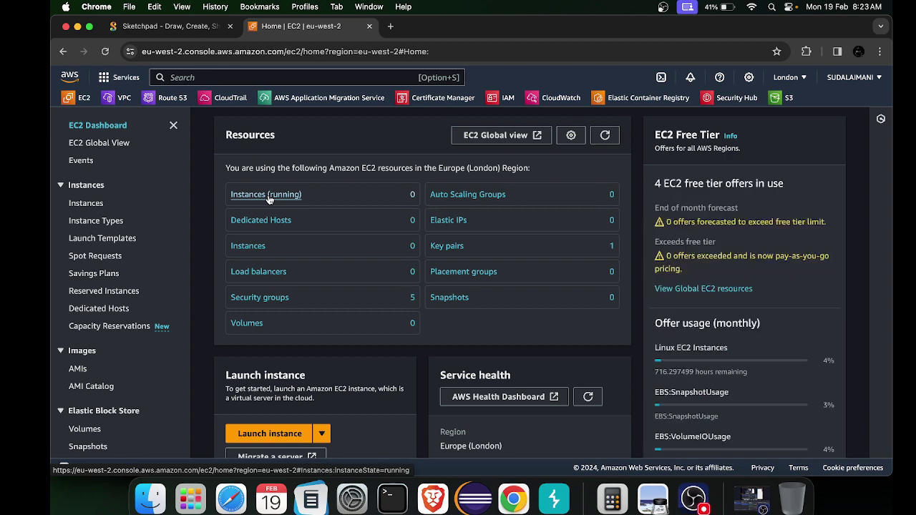
{"action": "left_click", "coordinate": [269, 199]}
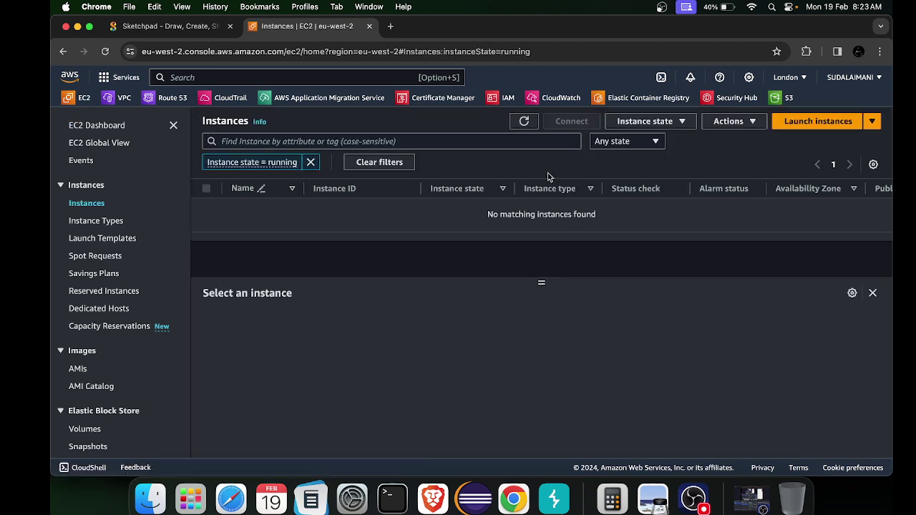
{"action": "left_click", "coordinate": [807, 123]}
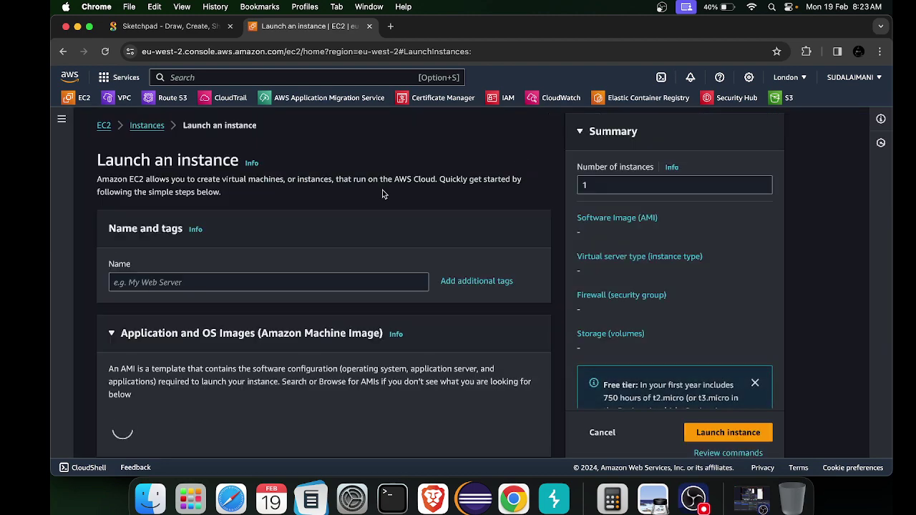
Name the instance ubuntu and choose the Ubuntu Server 22.04 LTS (HVM), SSD Volume Type image.
{"action": "left_click", "coordinate": [147, 282]}
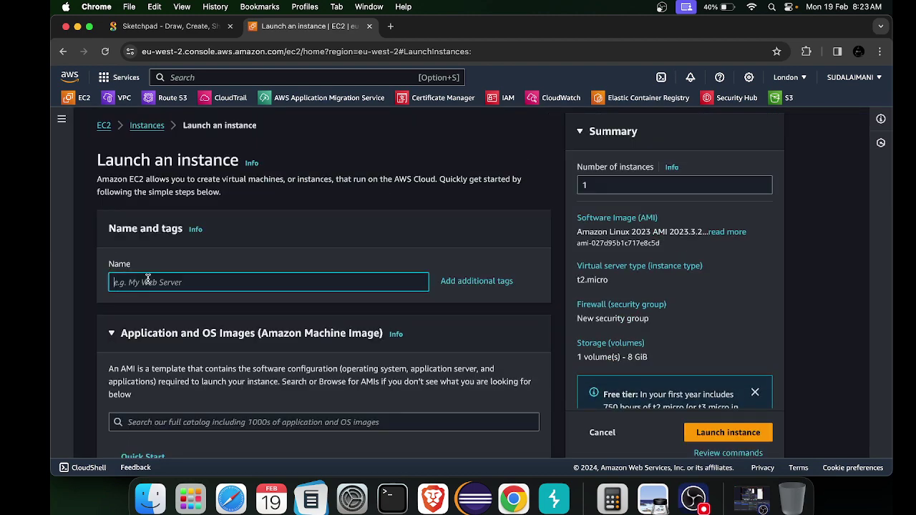
{"action": "type", "text": "ubuntu"}
{"action": "scroll", "coordinate": [245, 269], "scroll_direction": "down", "scroll_amount": 3}
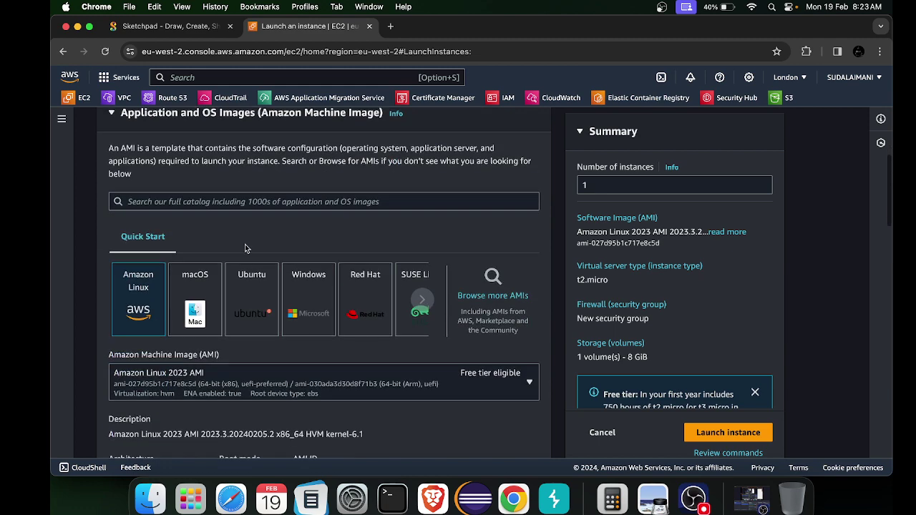
{"action": "left_click", "coordinate": [238, 301]}
{"action": "scroll", "coordinate": [247, 279], "scroll_direction": "down", "scroll_amount": 4}
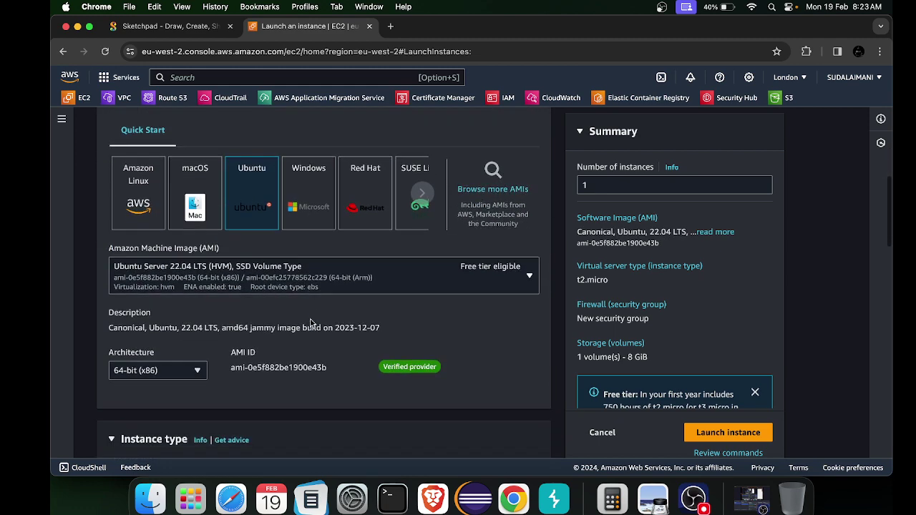
{"action": "left_click", "coordinate": [234, 232]}
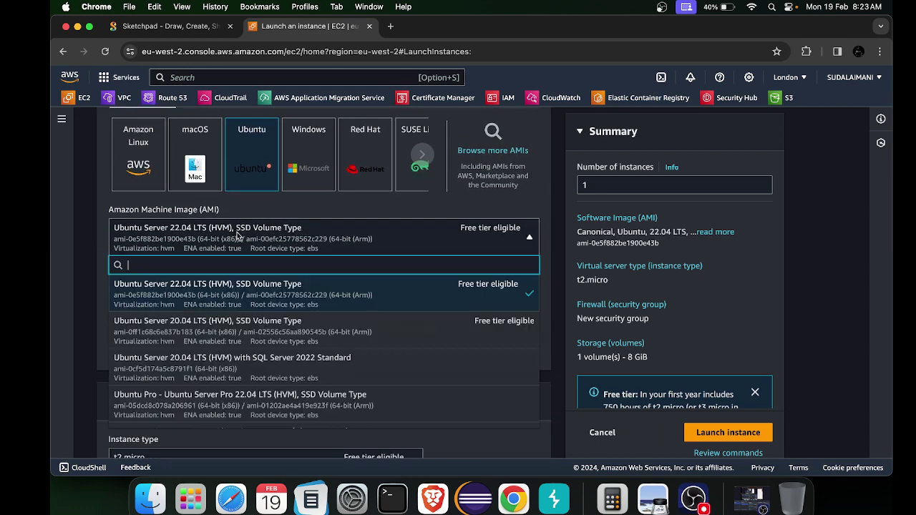
{"action": "left_click", "coordinate": [239, 236]}
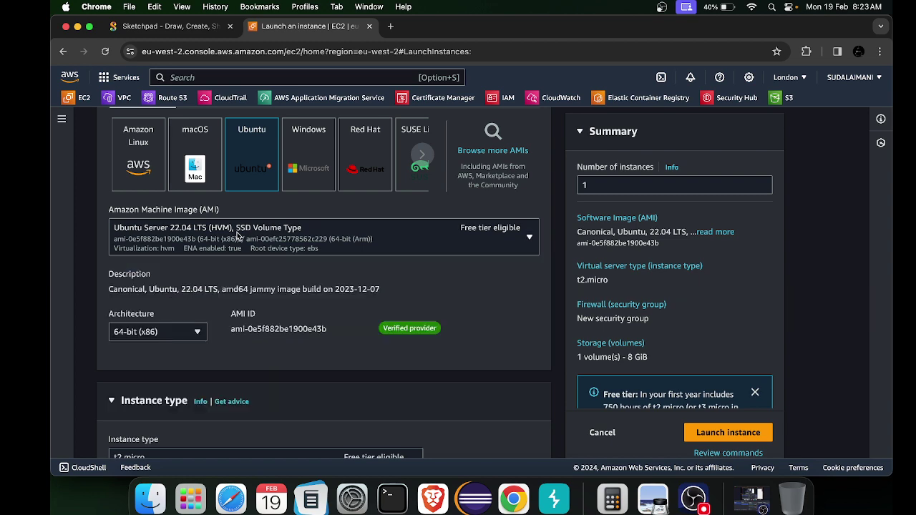
Set the instance type to t2.medium.
{"action": "scroll", "coordinate": [228, 242], "scroll_direction": "down", "scroll_amount": 5}
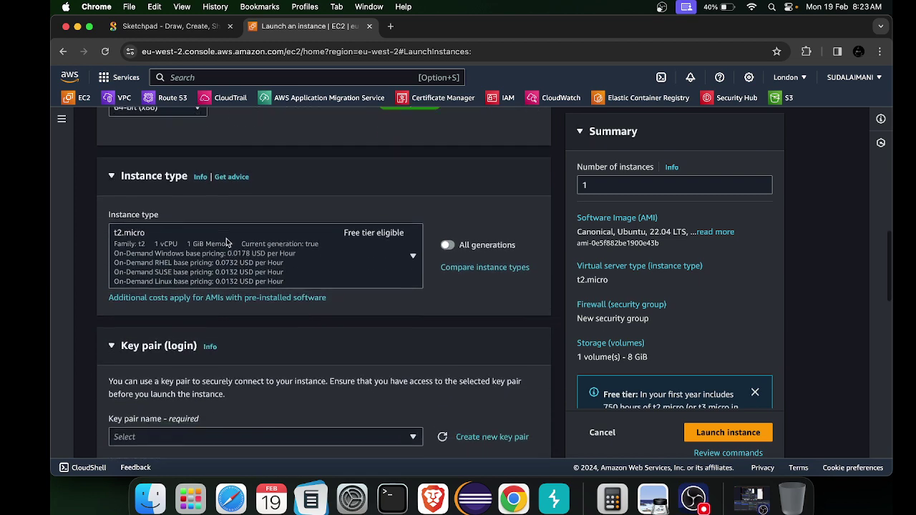
{"action": "left_click", "coordinate": [286, 264]}
{"action": "scroll", "coordinate": [265, 365], "scroll_direction": "down", "scroll_amount": 3}
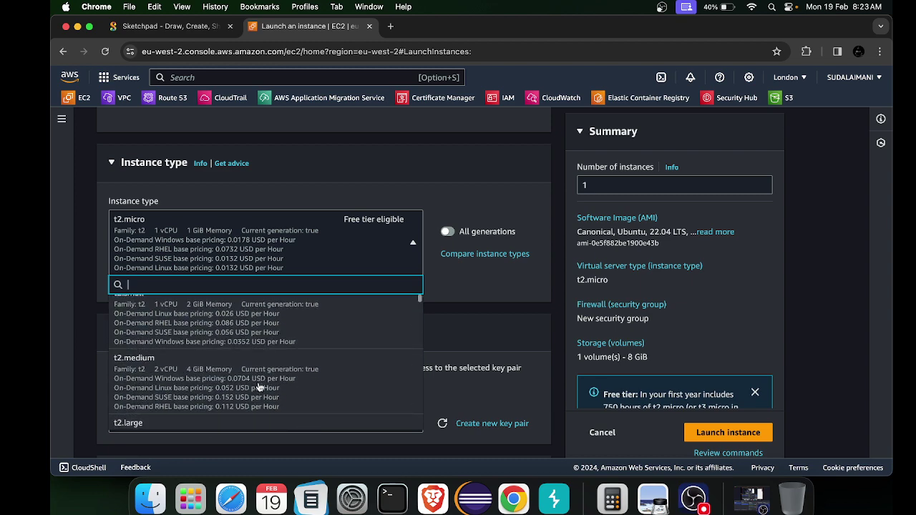
{"action": "left_click", "coordinate": [213, 388]}
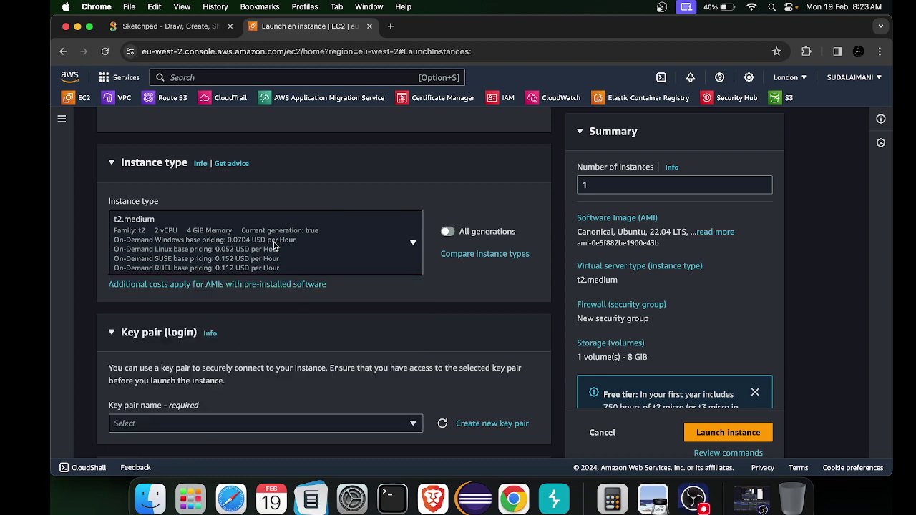
Assign the existing key pair my-win-key to the instance for login.
{"action": "scroll", "coordinate": [274, 242], "scroll_direction": "down", "scroll_amount": 2}
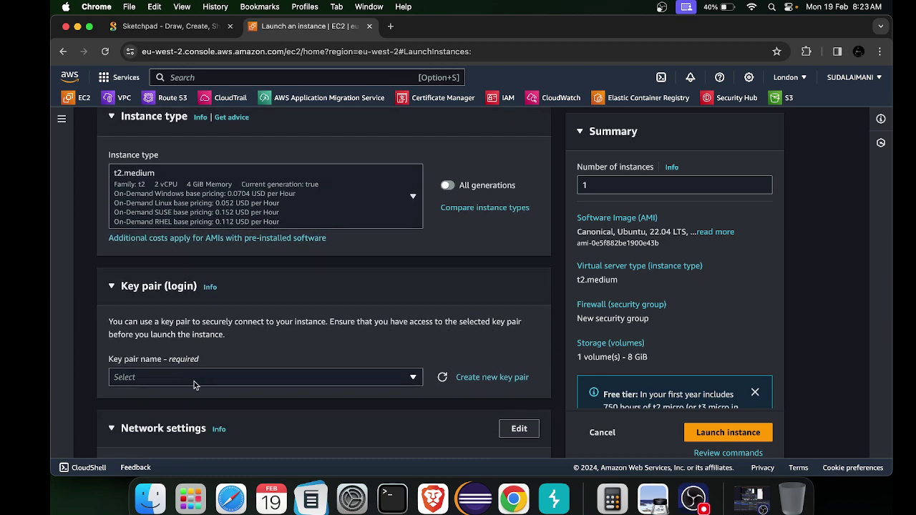
{"action": "left_click", "coordinate": [194, 377]}
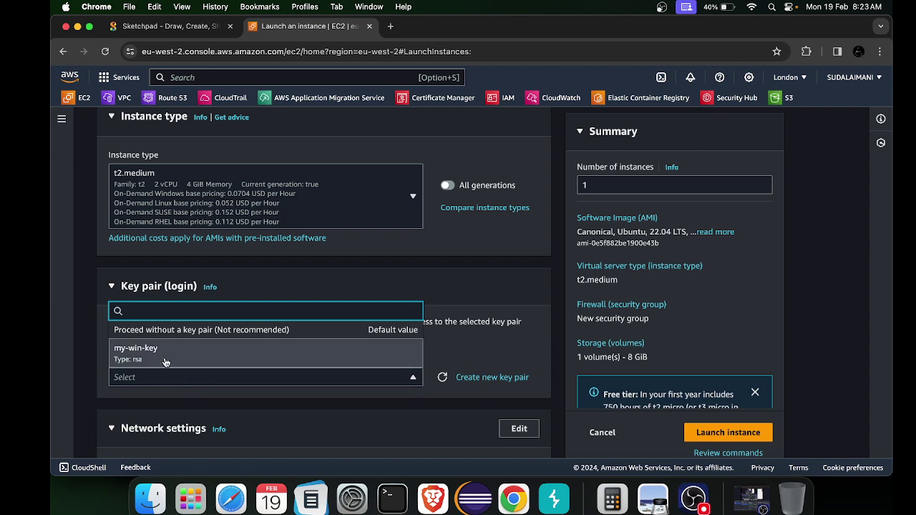
{"action": "left_click", "coordinate": [165, 362]}
{"action": "scroll", "coordinate": [166, 363], "scroll_direction": "down", "scroll_amount": 2}
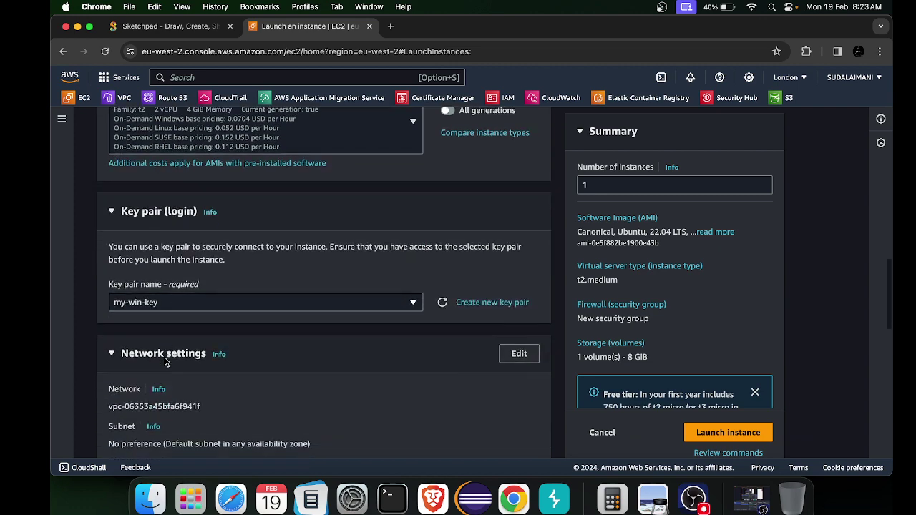
{"action": "scroll", "coordinate": [165, 361], "scroll_direction": "up", "scroll_amount": 1}
{"action": "scroll", "coordinate": [165, 361], "scroll_direction": "down", "scroll_amount": 1}
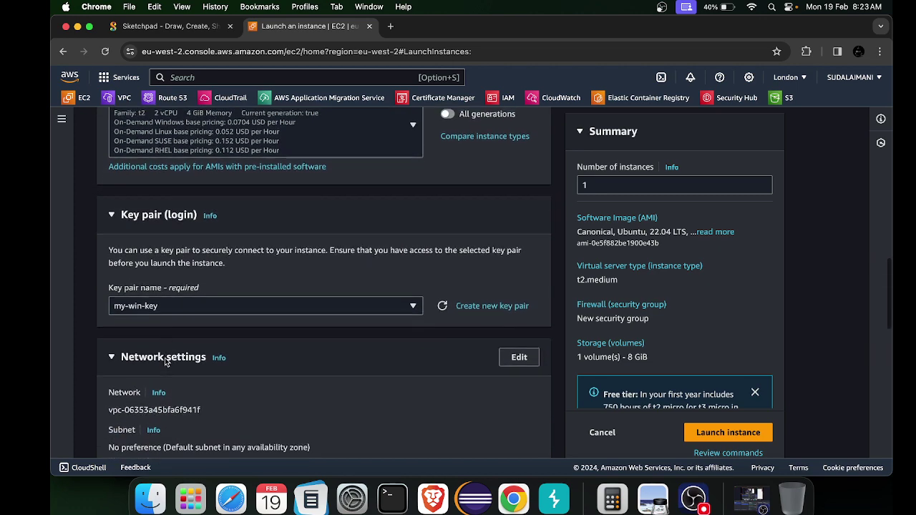
Edit the instance's network settings and place it in the VPC my-vpc-01.
{"action": "scroll", "coordinate": [165, 361], "scroll_direction": "down", "scroll_amount": 3}
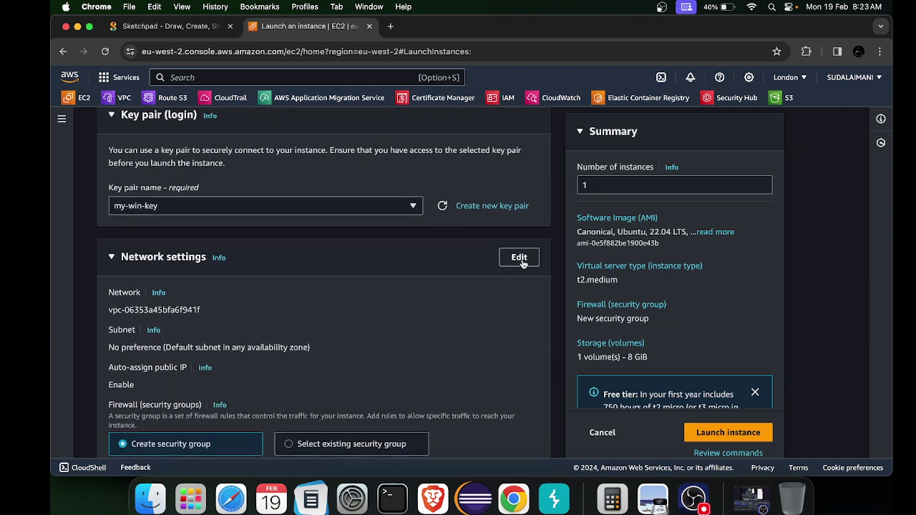
{"action": "left_click", "coordinate": [520, 259]}
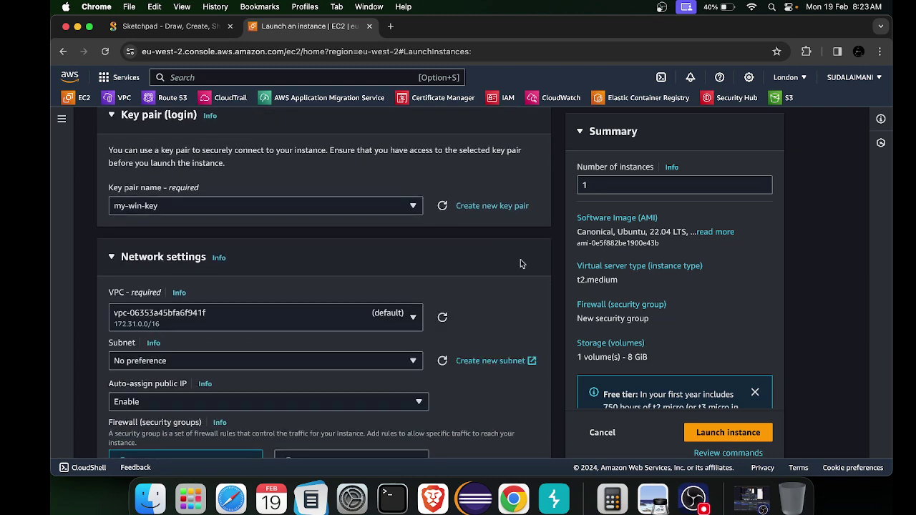
{"action": "left_click", "coordinate": [250, 316]}
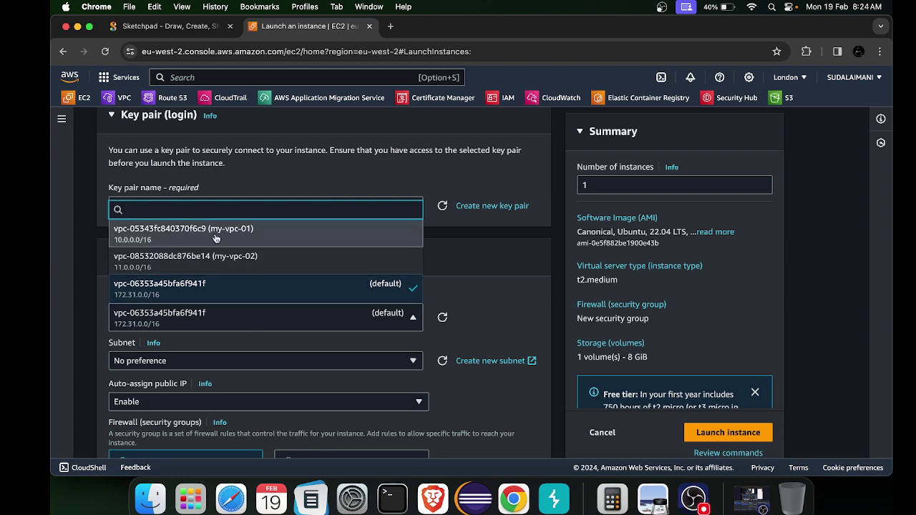
{"action": "left_click", "coordinate": [216, 239]}
Enable automatic public IP assignment for the instance in its network settings.
{"action": "scroll", "coordinate": [215, 241], "scroll_direction": "down", "scroll_amount": 3}
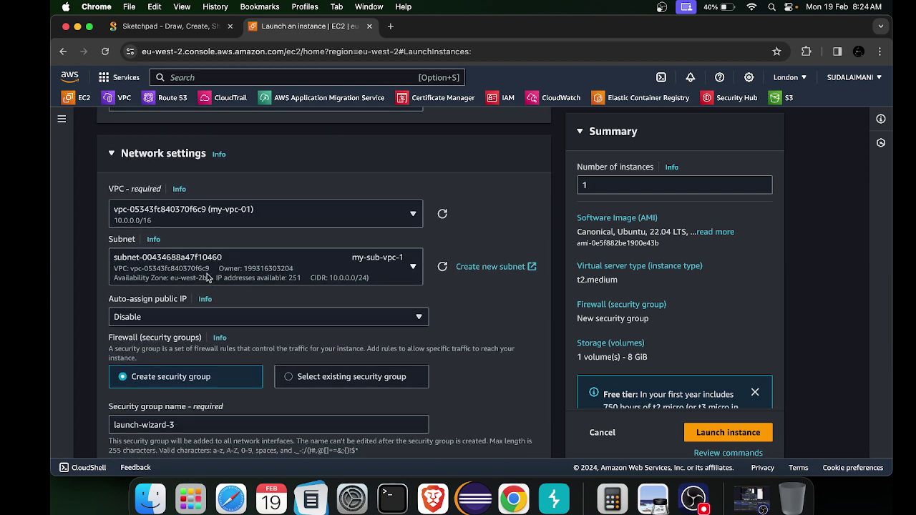
{"action": "left_click", "coordinate": [153, 320]}
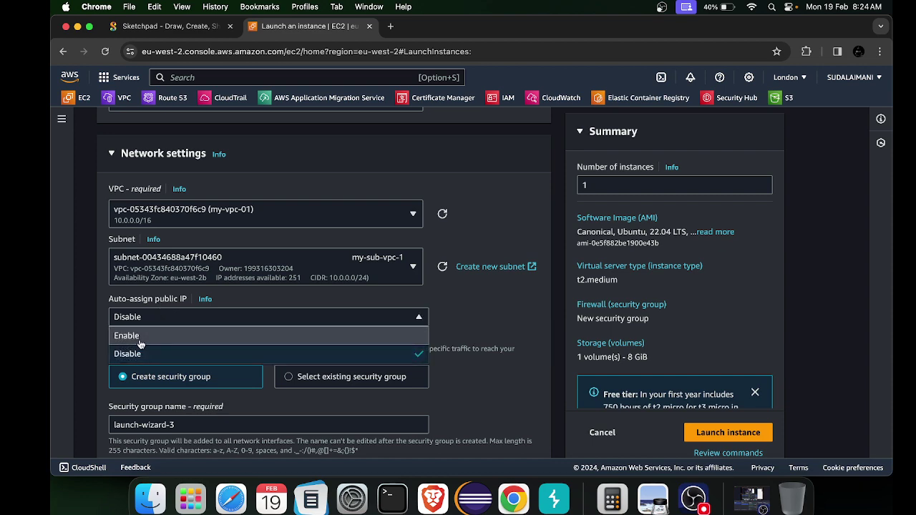
{"action": "left_click", "coordinate": [143, 338]}
Name the instance's new security group my-vpc-1-sg.
{"action": "scroll", "coordinate": [230, 331], "scroll_direction": "down", "scroll_amount": 1}
{"action": "scroll", "coordinate": [230, 326], "scroll_direction": "down", "scroll_amount": 3}
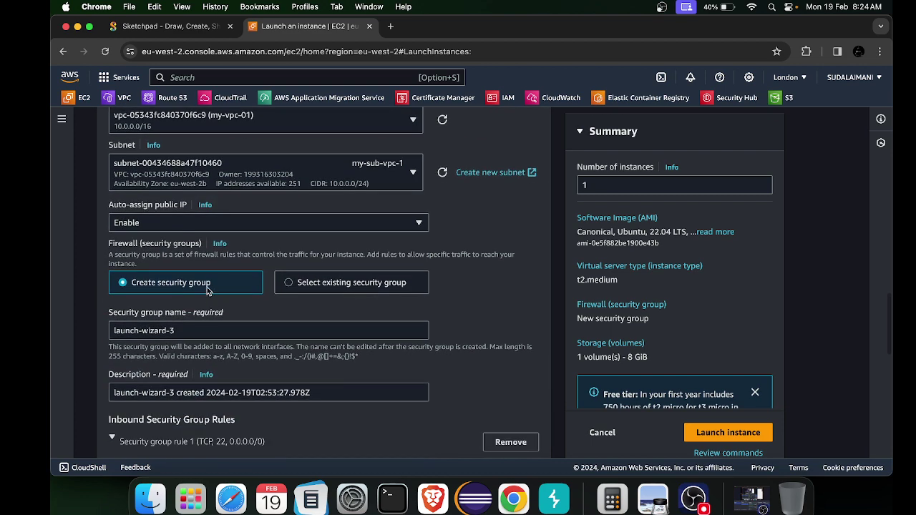
{"action": "scroll", "coordinate": [208, 290], "scroll_direction": "down", "scroll_amount": 1}
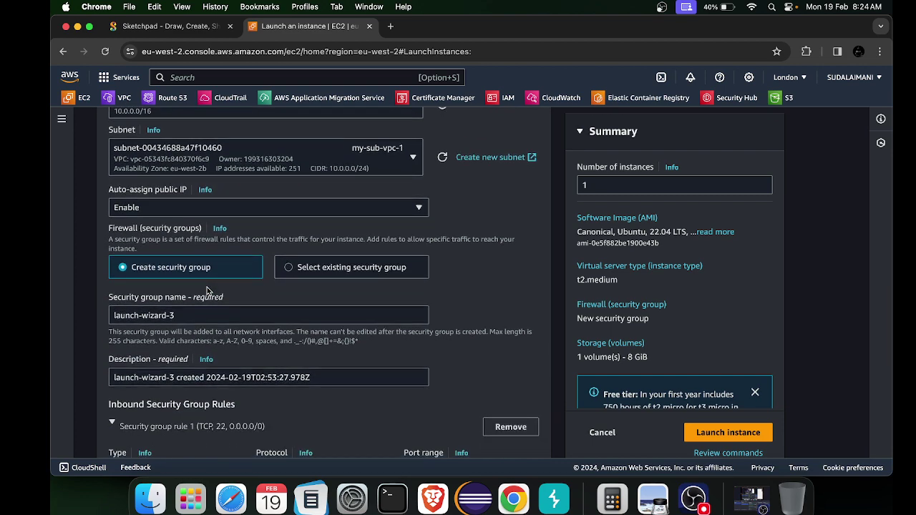
{"action": "scroll", "coordinate": [208, 290], "scroll_direction": "down", "scroll_amount": 4}
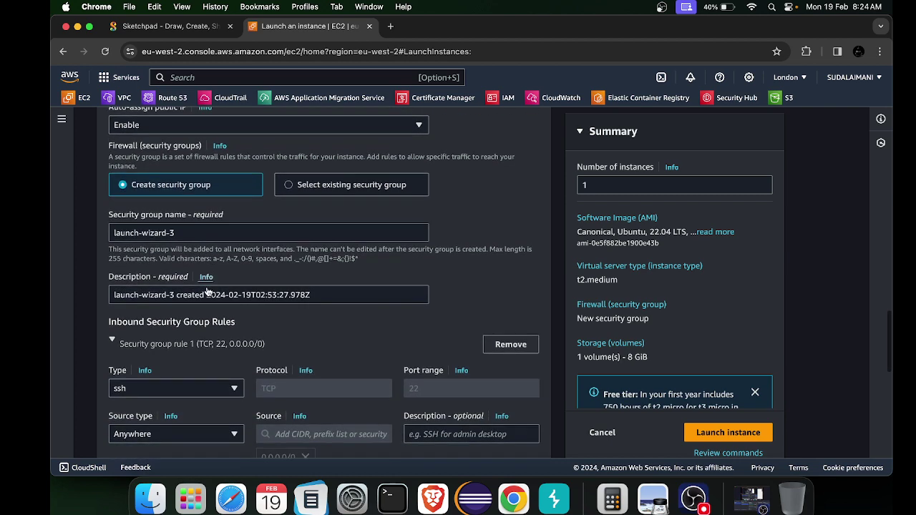
{"action": "scroll", "coordinate": [207, 290], "scroll_direction": "down", "scroll_amount": 1}
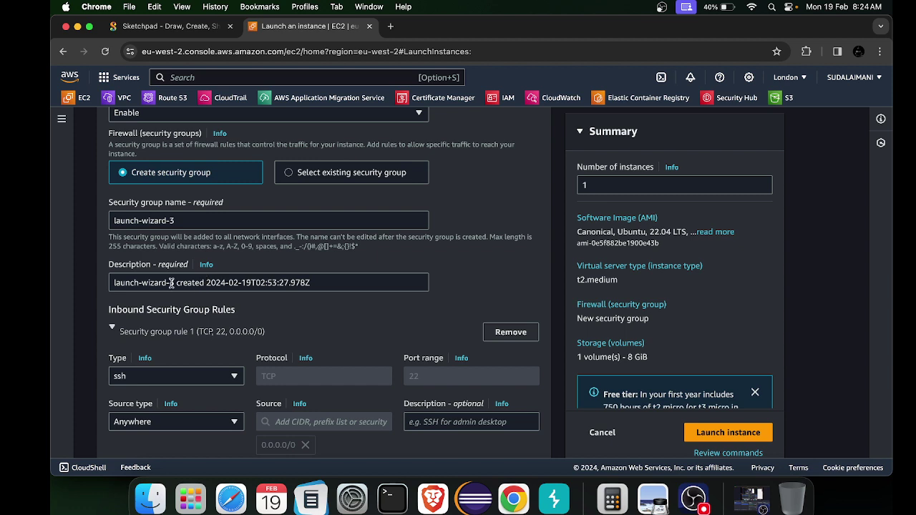
{"action": "triple_click", "coordinate": [198, 222]}
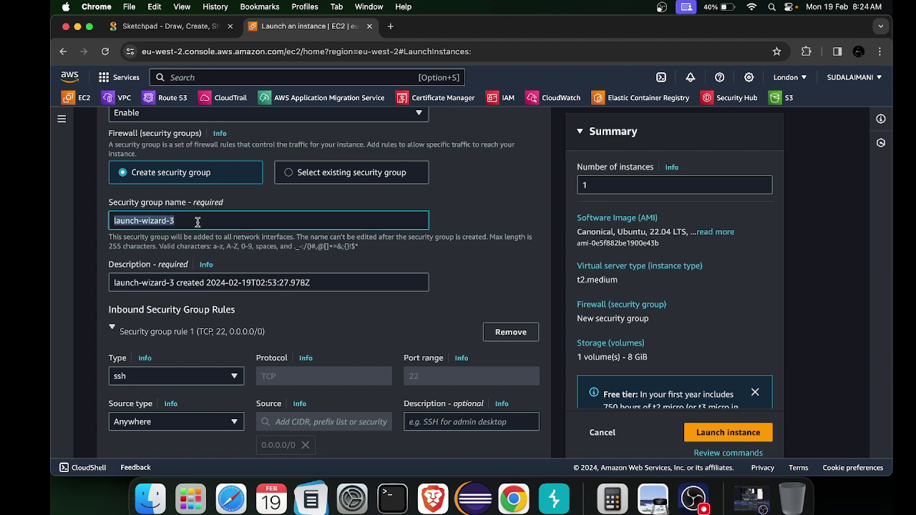
{"action": "type", "text": "my-vpc-1-sg"}
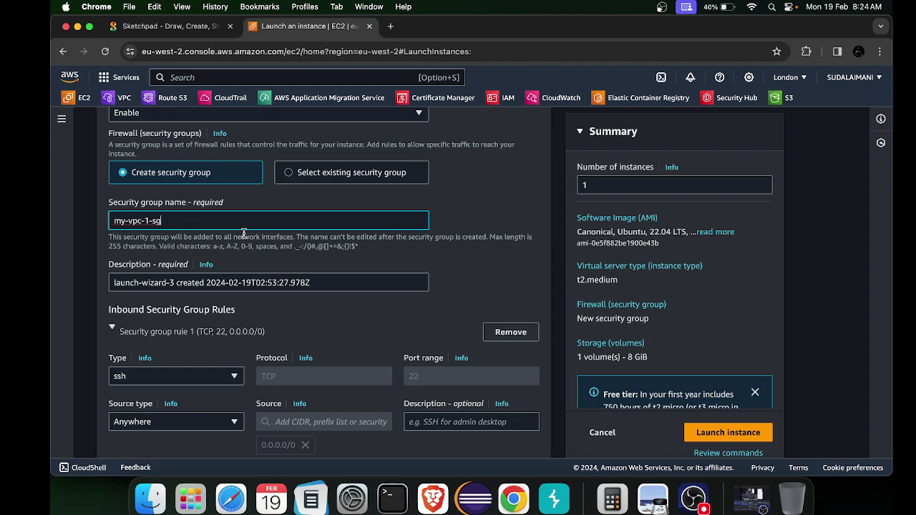
Add a second inbound rule to the new security group.
{"action": "scroll", "coordinate": [244, 233], "scroll_direction": "down", "scroll_amount": 4}
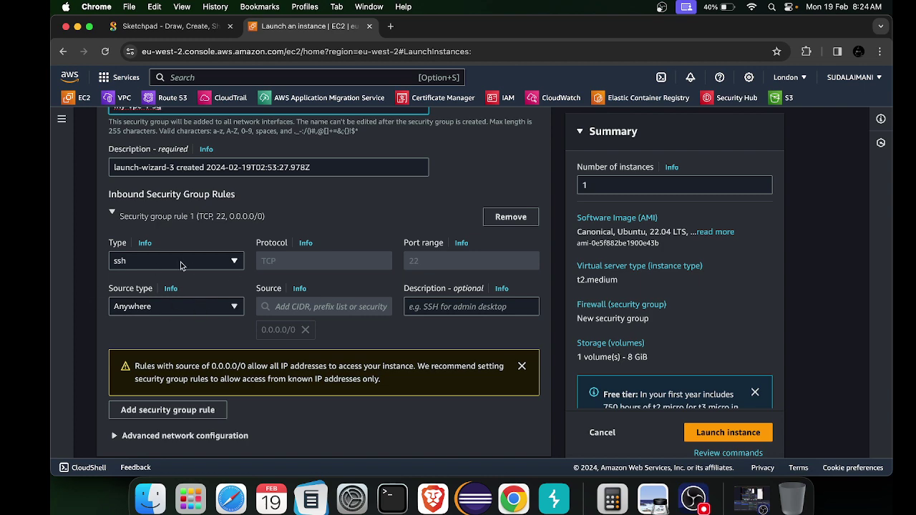
{"action": "scroll", "coordinate": [181, 263], "scroll_direction": "down", "scroll_amount": 1}
{"action": "scroll", "coordinate": [181, 264], "scroll_direction": "up", "scroll_amount": 5}
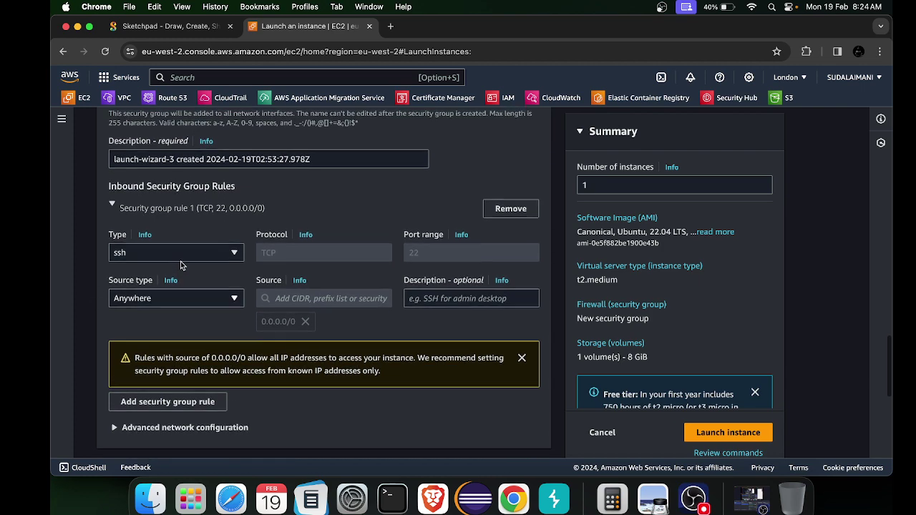
{"action": "scroll", "coordinate": [181, 263], "scroll_direction": "down", "scroll_amount": 4}
{"action": "scroll", "coordinate": [181, 262], "scroll_direction": "down", "scroll_amount": 5}
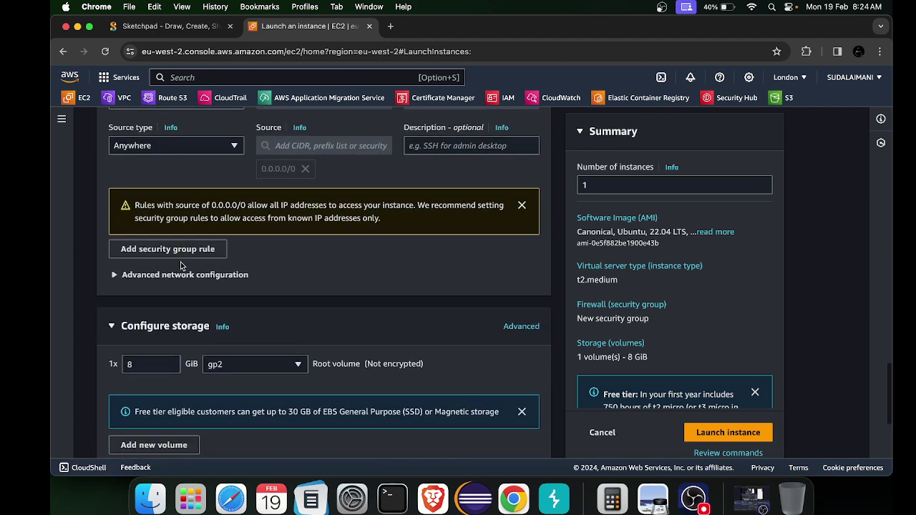
{"action": "scroll", "coordinate": [151, 274], "scroll_direction": "up", "scroll_amount": 1}
{"action": "left_click", "coordinate": [144, 292]}
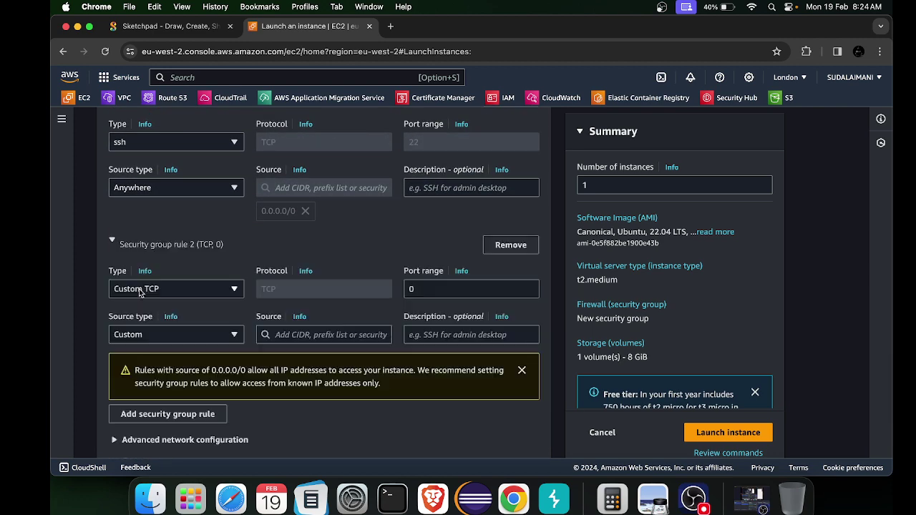
Set the second inbound rule's type to Custom ICMP - IPv4 and its source type to Anywhere.
{"action": "scroll", "coordinate": [201, 252], "scroll_direction": "down", "scroll_amount": 2}
{"action": "left_click", "coordinate": [200, 250]}
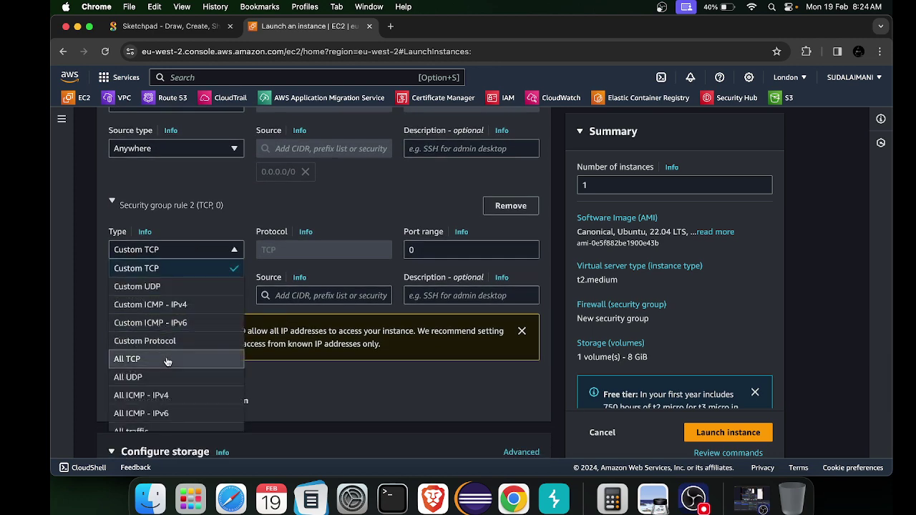
{"action": "scroll", "coordinate": [167, 363], "scroll_direction": "down", "scroll_amount": 6}
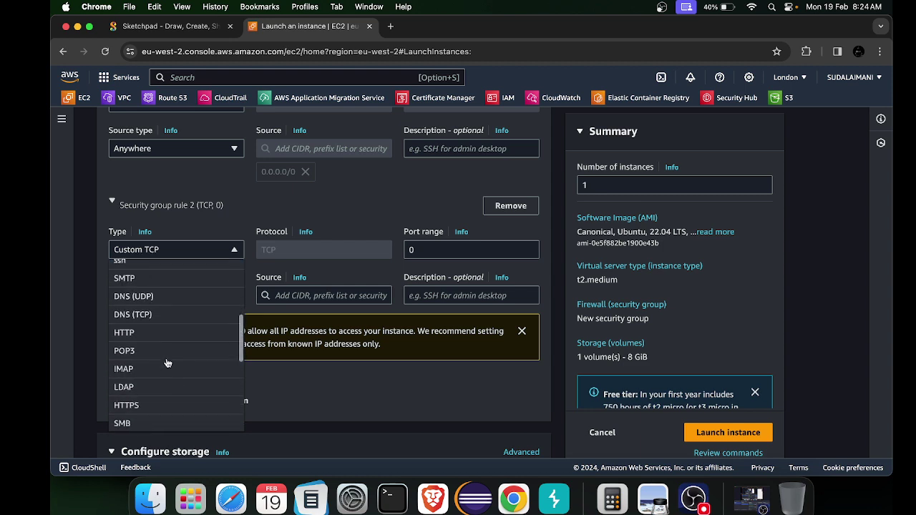
{"action": "scroll", "coordinate": [167, 364], "scroll_direction": "up", "scroll_amount": 1}
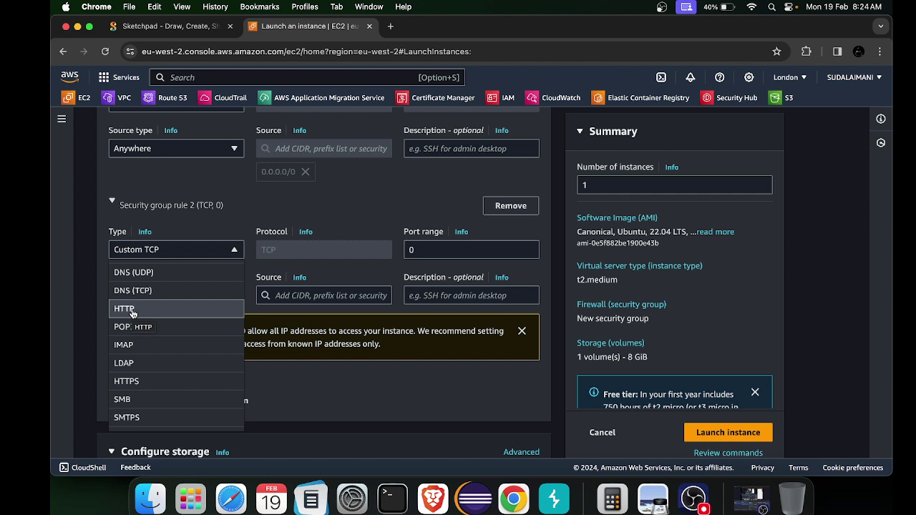
{"action": "scroll", "coordinate": [131, 313], "scroll_direction": "up", "scroll_amount": 5}
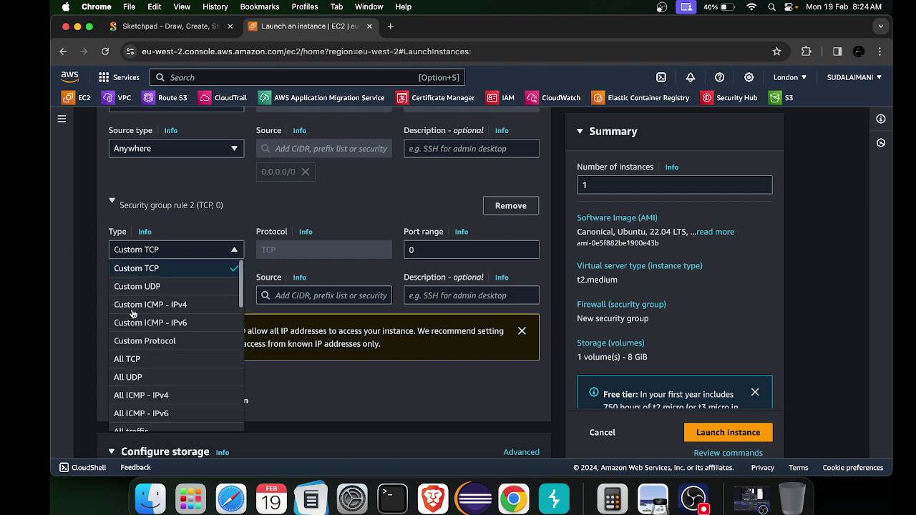
{"action": "left_click", "coordinate": [174, 305]}
{"action": "left_click", "coordinate": [187, 295]}
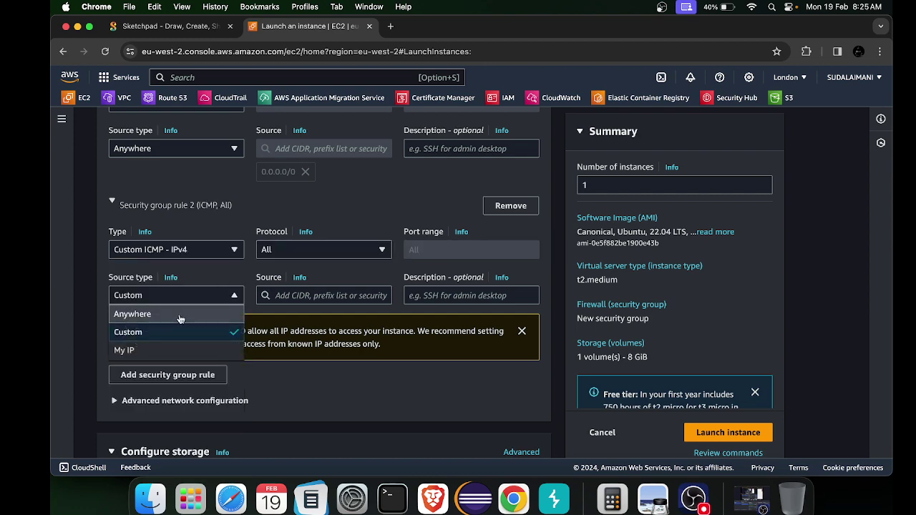
{"action": "left_click", "coordinate": [178, 315]}
Look over the inbound rules and storage settings, and try to launch the instance.
{"action": "scroll", "coordinate": [328, 294], "scroll_direction": "down", "scroll_amount": 1}
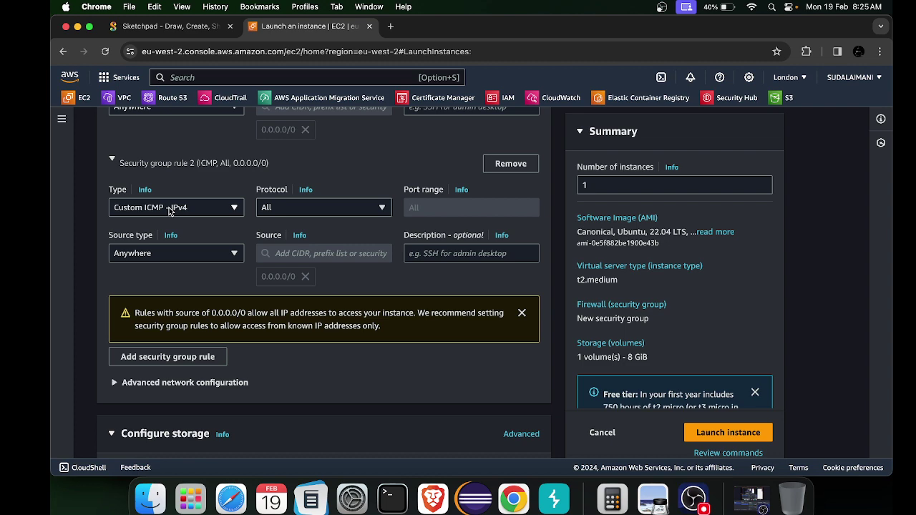
{"action": "scroll", "coordinate": [169, 209], "scroll_direction": "down", "scroll_amount": 1}
{"action": "scroll", "coordinate": [170, 212], "scroll_direction": "down", "scroll_amount": 1}
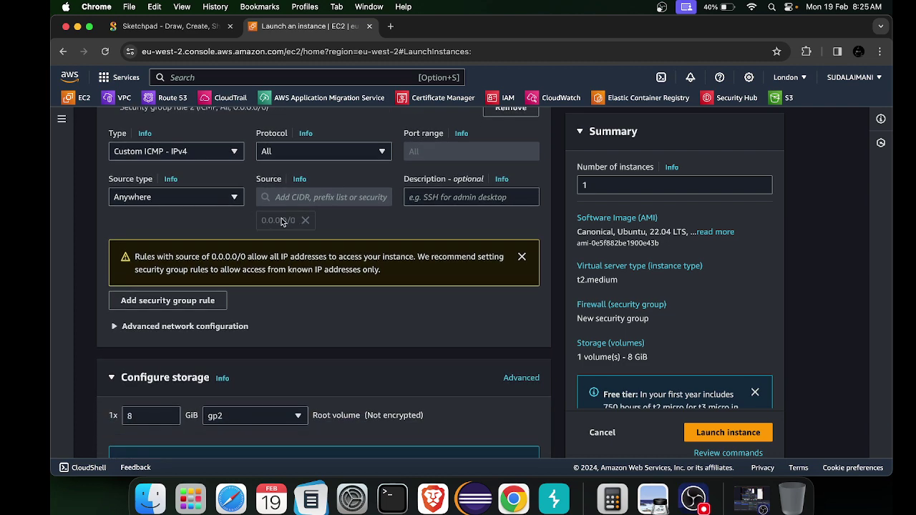
{"action": "scroll", "coordinate": [281, 222], "scroll_direction": "down", "scroll_amount": 5}
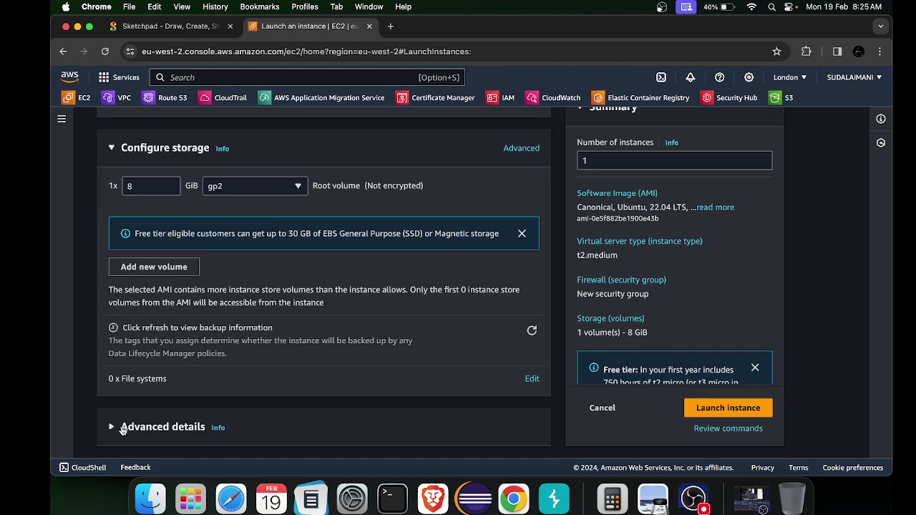
{"action": "left_click", "coordinate": [731, 407]}
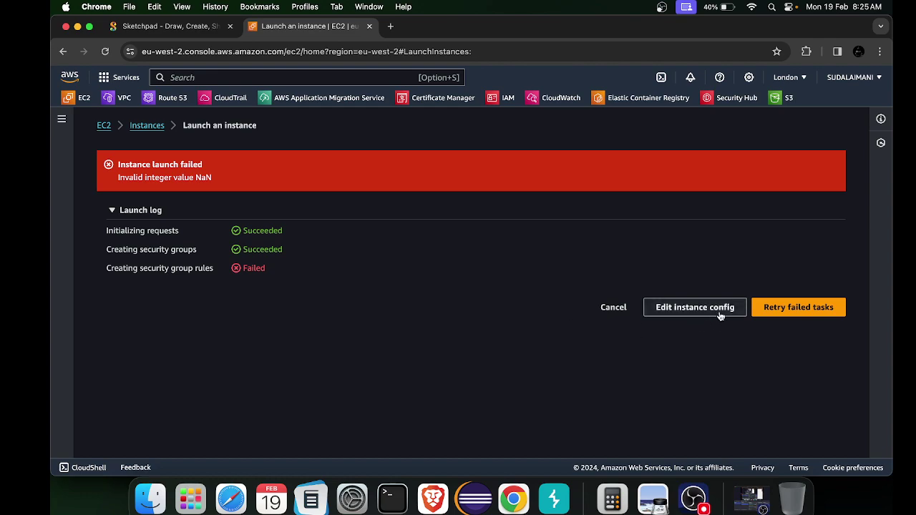
Return to the instance configuration and review its image, instance type, key pair and network settings.
{"action": "left_click", "coordinate": [695, 307]}
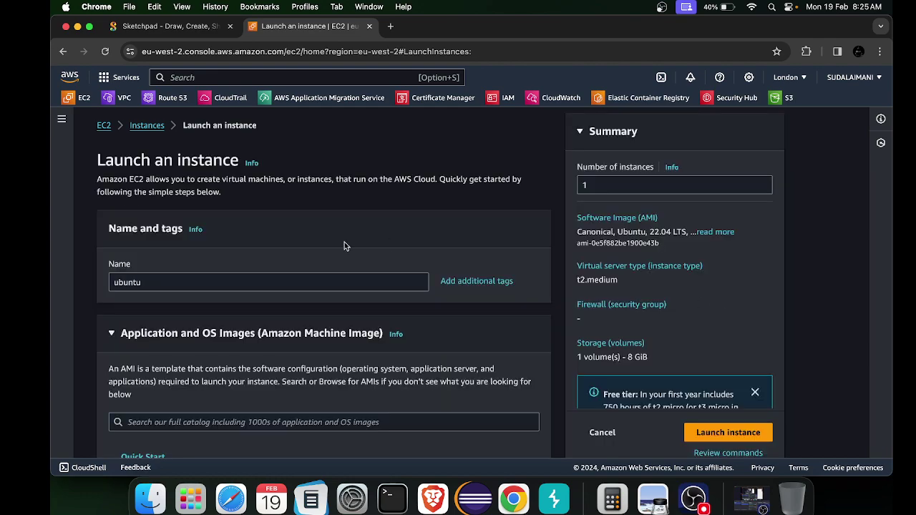
{"action": "scroll", "coordinate": [345, 242], "scroll_direction": "down", "scroll_amount": 3}
{"action": "scroll", "coordinate": [344, 242], "scroll_direction": "down", "scroll_amount": 10}
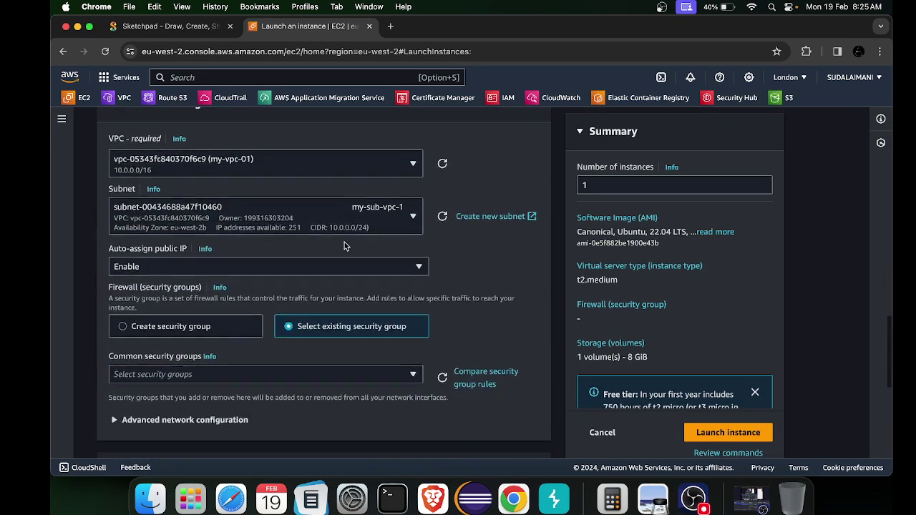
{"action": "scroll", "coordinate": [345, 242], "scroll_direction": "down", "scroll_amount": 5}
{"action": "scroll", "coordinate": [344, 242], "scroll_direction": "up", "scroll_amount": 10}
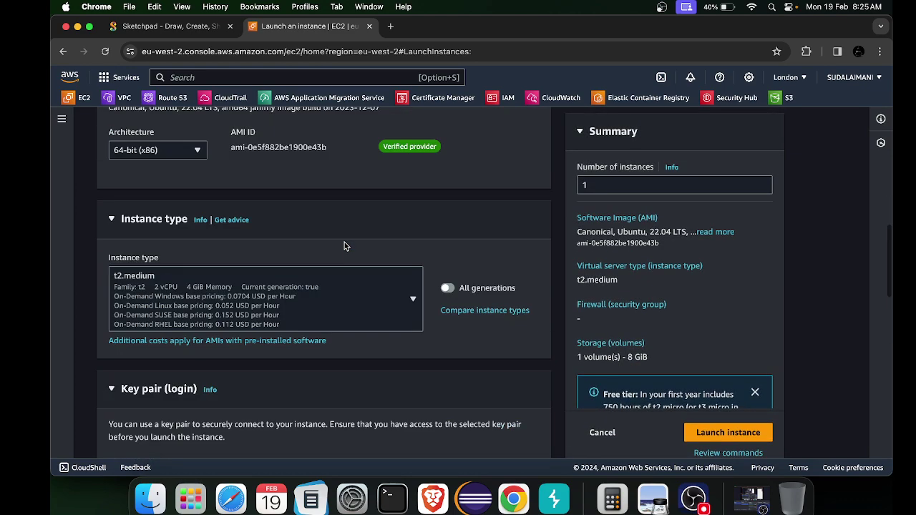
{"action": "scroll", "coordinate": [344, 242], "scroll_direction": "up", "scroll_amount": 5}
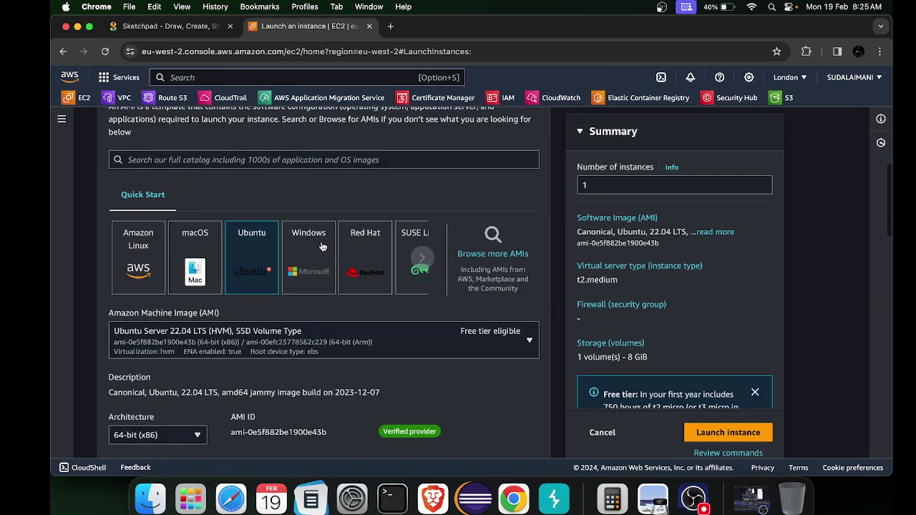
{"action": "scroll", "coordinate": [263, 244], "scroll_direction": "down", "scroll_amount": 6}
{"action": "scroll", "coordinate": [264, 245], "scroll_direction": "up", "scroll_amount": 3}
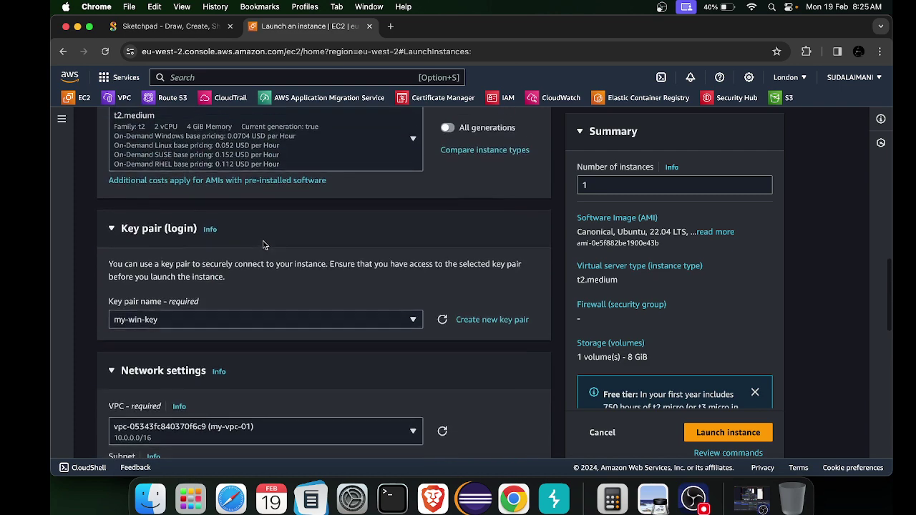
{"action": "scroll", "coordinate": [263, 245], "scroll_direction": "down", "scroll_amount": 5}
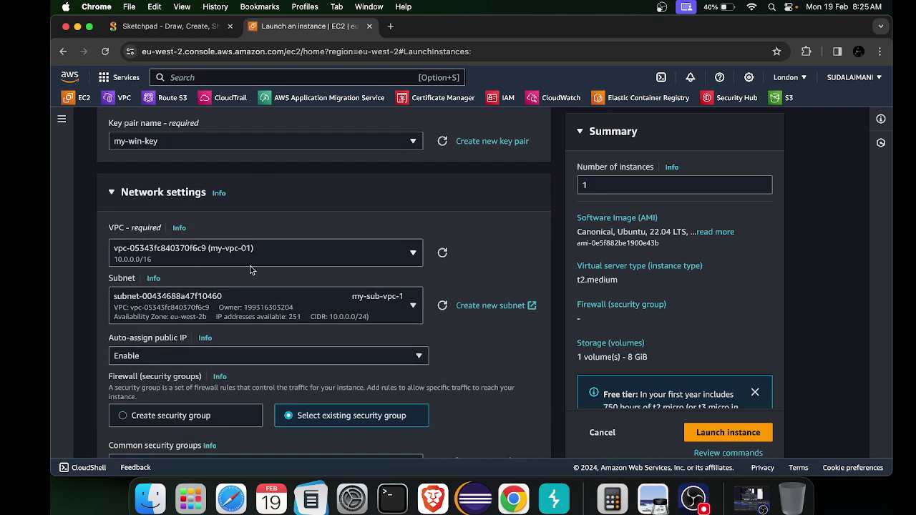
{"action": "scroll", "coordinate": [251, 270], "scroll_direction": "down", "scroll_amount": 4}
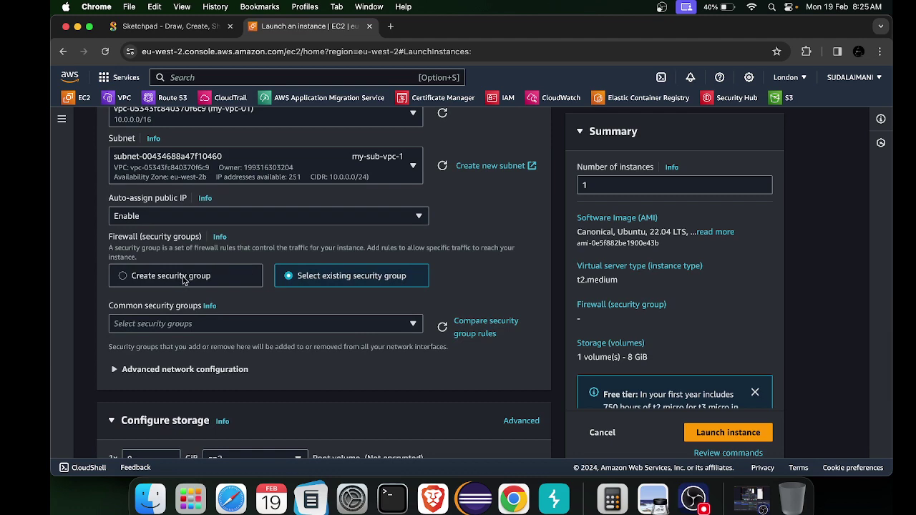
Switch the firewall back to creating a security group and reselect Custom ICMP - IPv4 for the second inbound rule.
{"action": "left_click", "coordinate": [183, 281]}
{"action": "scroll", "coordinate": [174, 337], "scroll_direction": "down", "scroll_amount": 2}
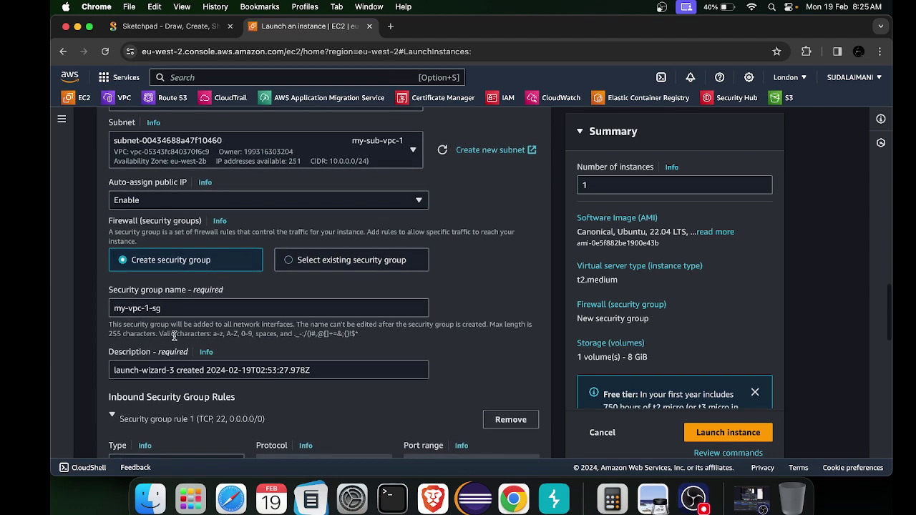
{"action": "scroll", "coordinate": [174, 336], "scroll_direction": "down", "scroll_amount": 7}
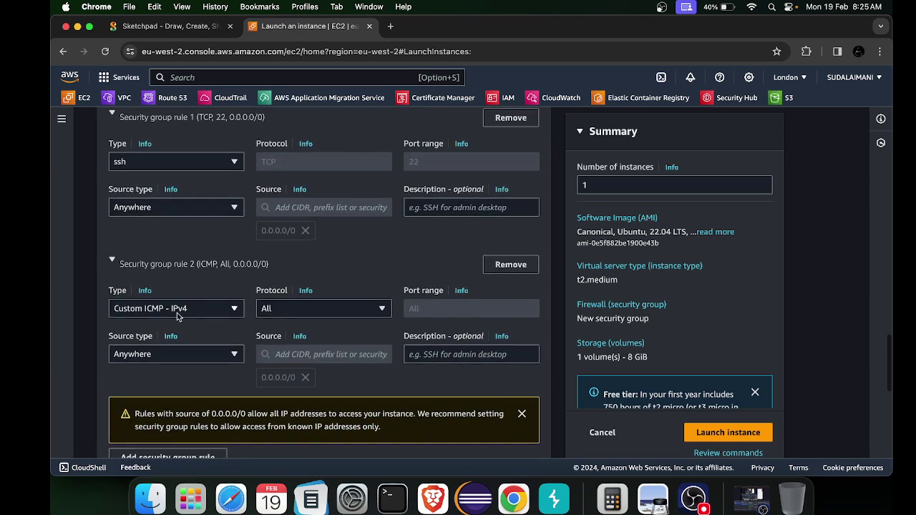
{"action": "left_click", "coordinate": [292, 318]}
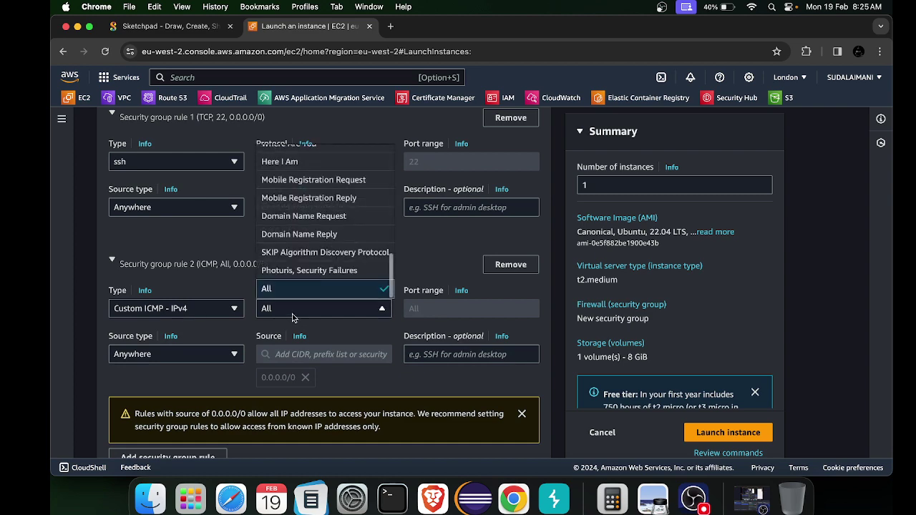
{"action": "scroll", "coordinate": [236, 300], "scroll_direction": "down", "scroll_amount": 2}
{"action": "left_click", "coordinate": [202, 250]}
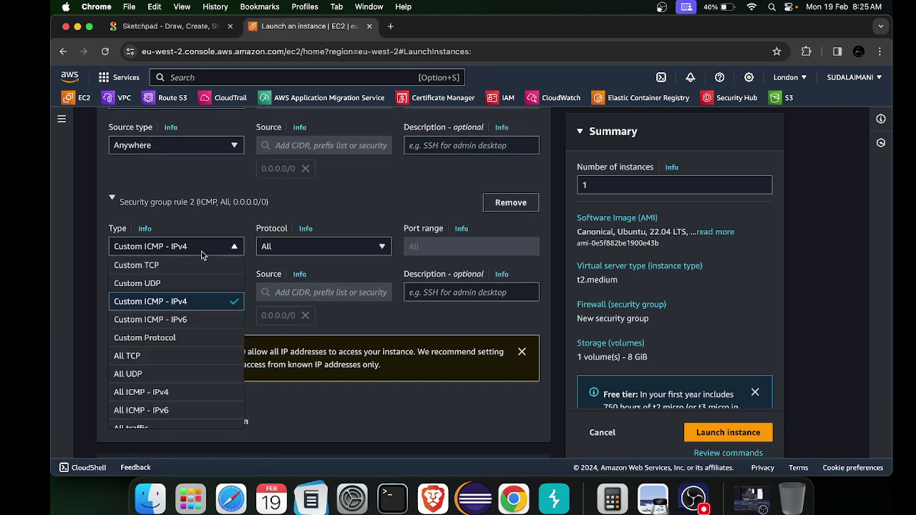
{"action": "left_click", "coordinate": [160, 305]}
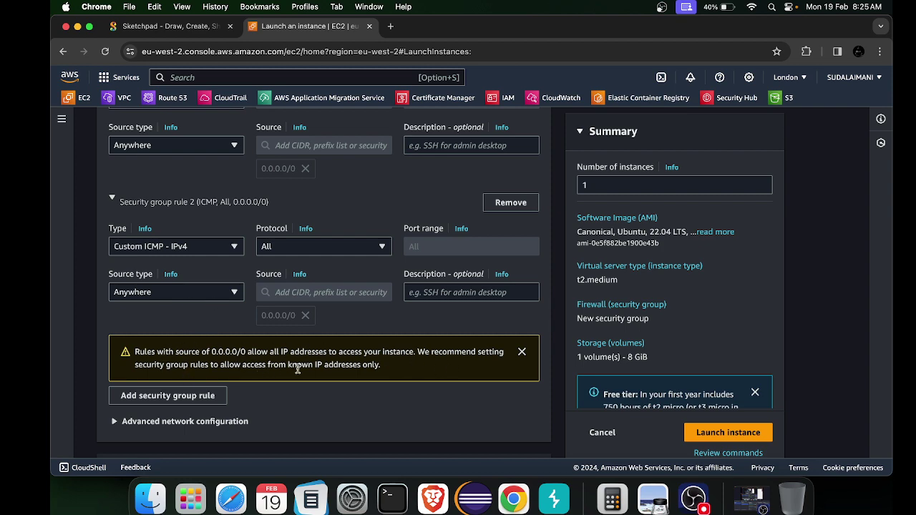
Try to launch the instance again, and cancel out to the instances list.
{"action": "scroll", "coordinate": [423, 361], "scroll_direction": "down", "scroll_amount": 8}
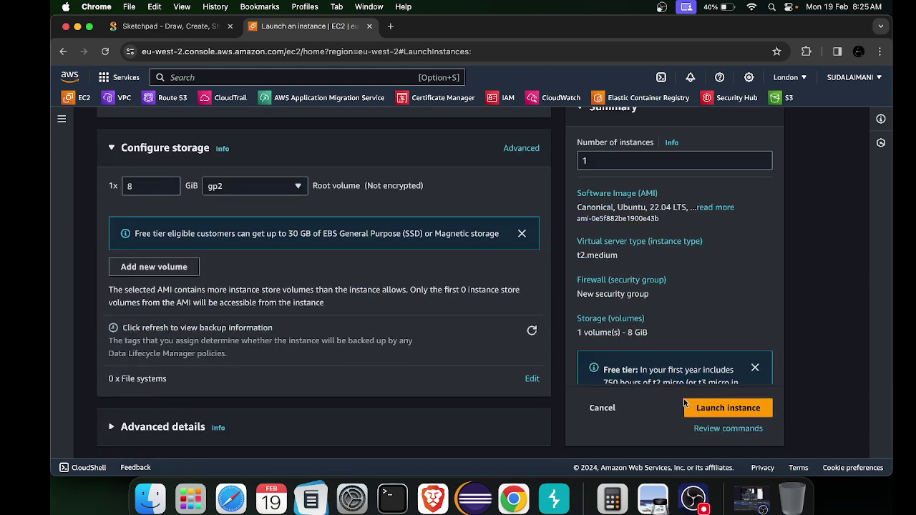
{"action": "left_click", "coordinate": [723, 411]}
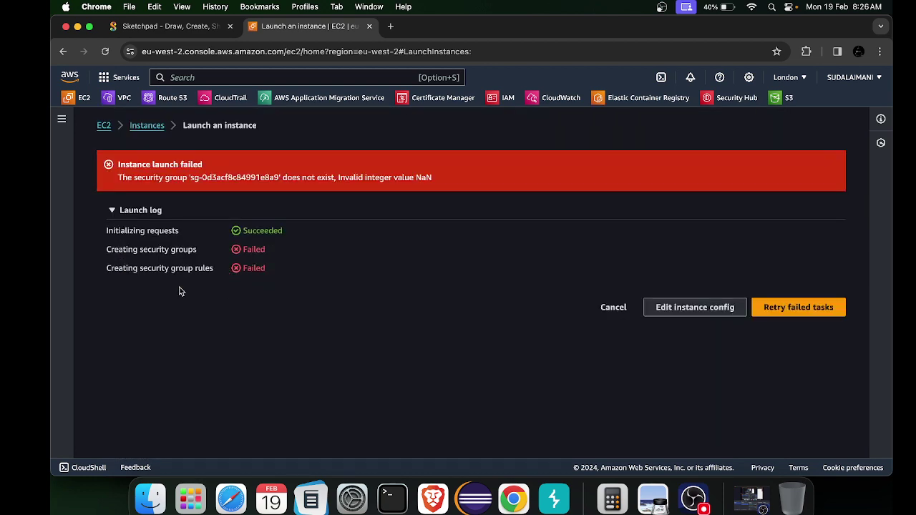
{"action": "left_click", "coordinate": [611, 308]}
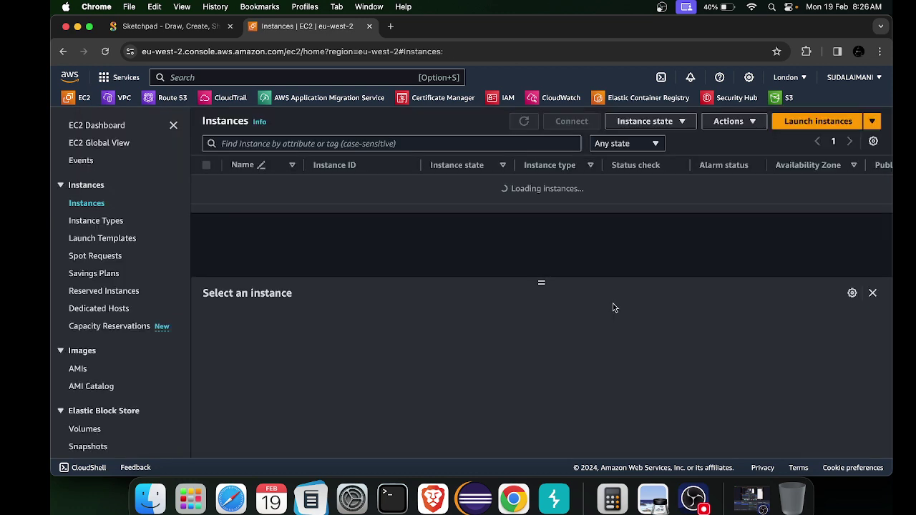
Start a new instance launch, enter a name for the instance and choose the Ubuntu image.
{"action": "left_click", "coordinate": [831, 122]}
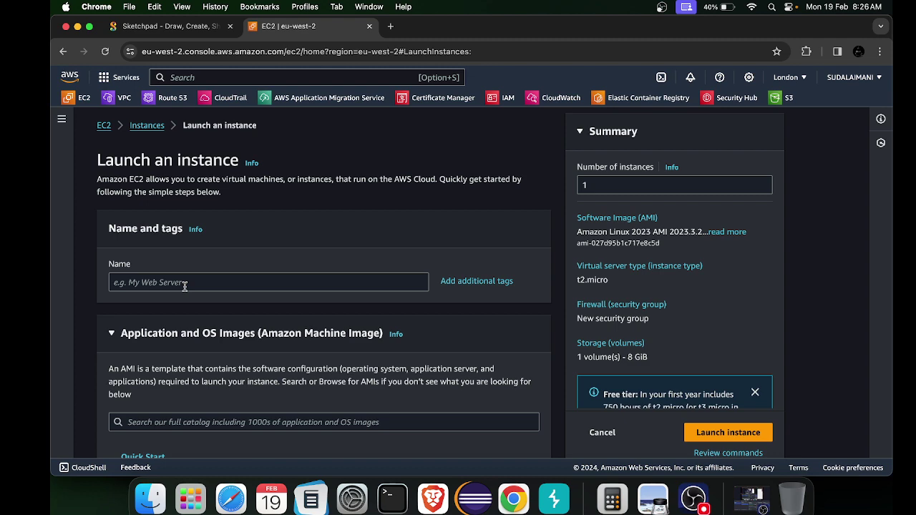
{"action": "left_click", "coordinate": [185, 283]}
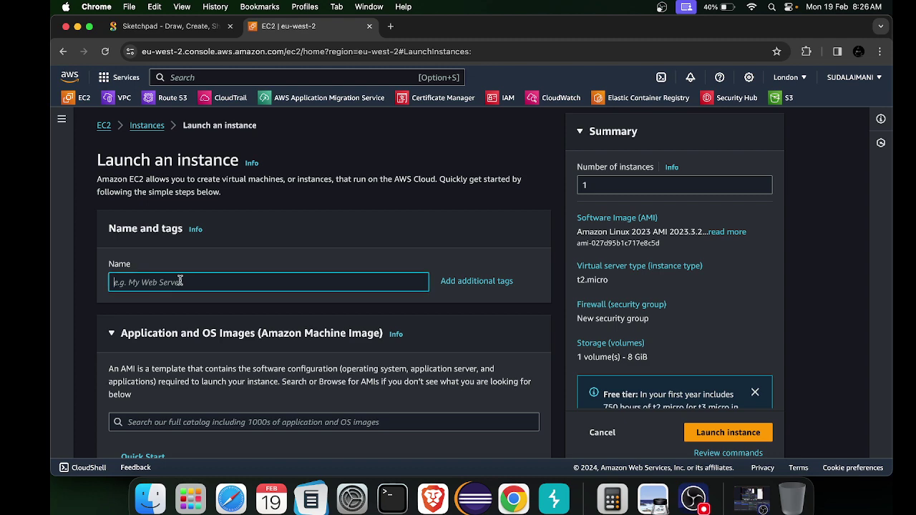
{"action": "type", "text": "ub"}
{"action": "key", "text": "BackSpace"}
{"action": "key", "text": "BackSpace"}
{"action": "type", "text": "m"}
{"action": "scroll", "coordinate": [228, 282], "scroll_direction": "down", "scroll_amount": 5}
{"action": "left_click", "coordinate": [241, 280]}
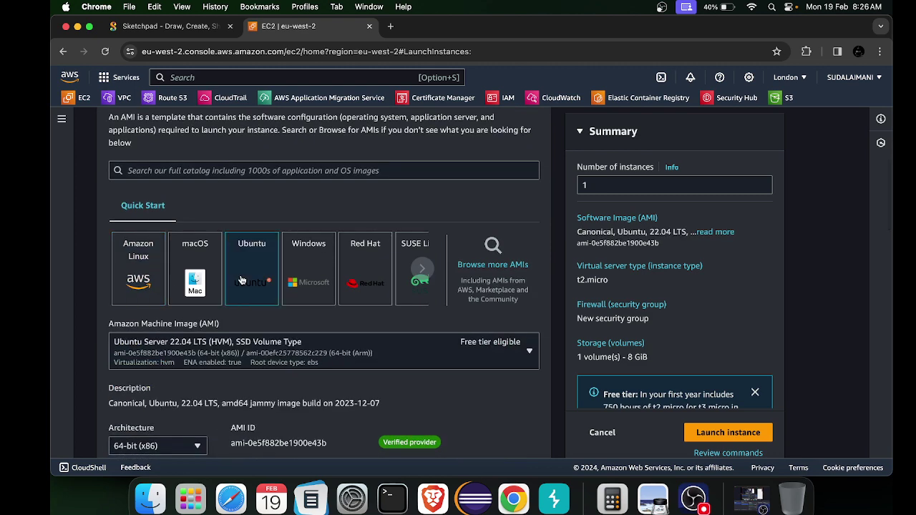
Set the instance type to t2.medium and select the key pair my-win-key.
{"action": "scroll", "coordinate": [241, 287], "scroll_direction": "down", "scroll_amount": 5}
{"action": "left_click", "coordinate": [206, 349]}
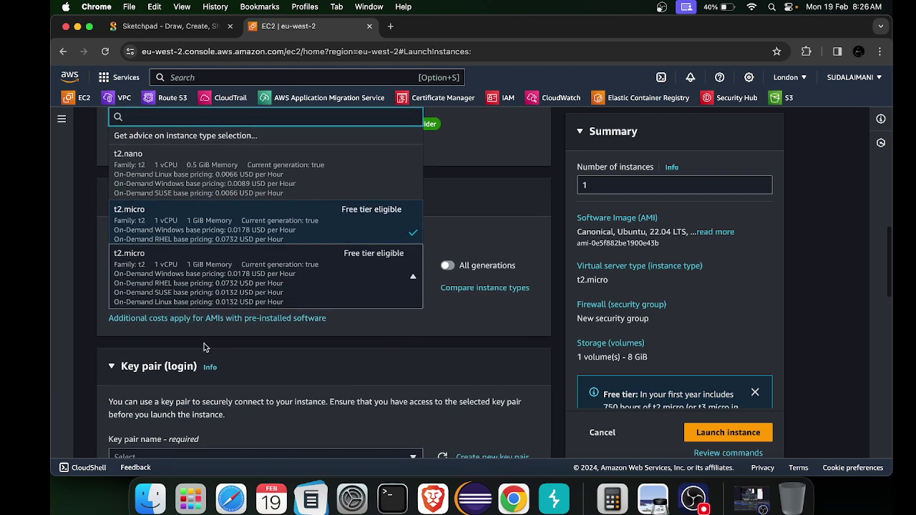
{"action": "scroll", "coordinate": [204, 235], "scroll_direction": "down", "scroll_amount": 3}
{"action": "left_click", "coordinate": [201, 219]}
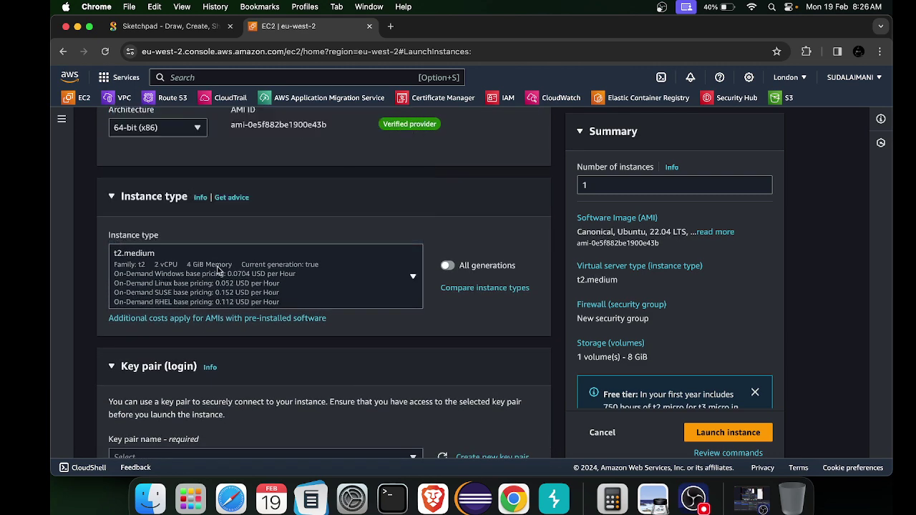
{"action": "scroll", "coordinate": [217, 272], "scroll_direction": "down", "scroll_amount": 4}
{"action": "left_click", "coordinate": [194, 247]}
{"action": "left_click", "coordinate": [183, 306]}
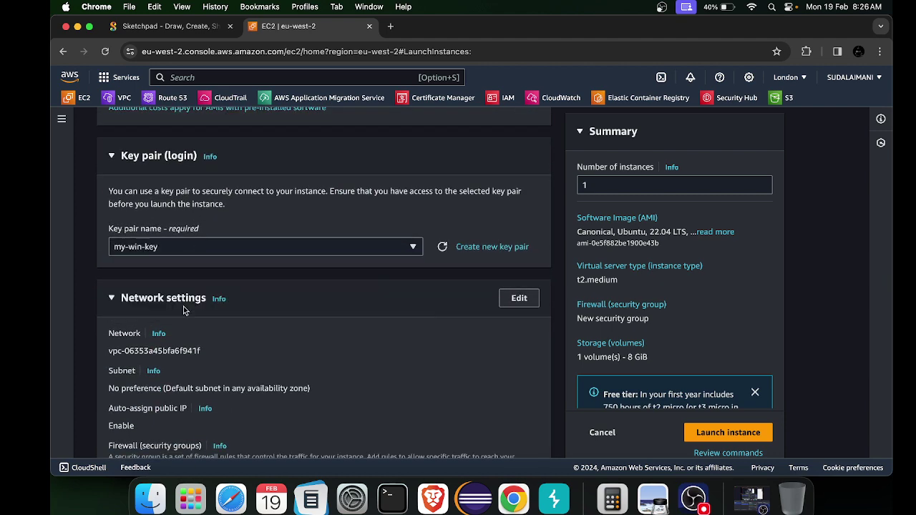
Edit the new instance's network settings and select the VPC my-vpc-01.
{"action": "scroll", "coordinate": [183, 306], "scroll_direction": "down", "scroll_amount": 5}
{"action": "scroll", "coordinate": [406, 155], "scroll_direction": "up", "scroll_amount": 1}
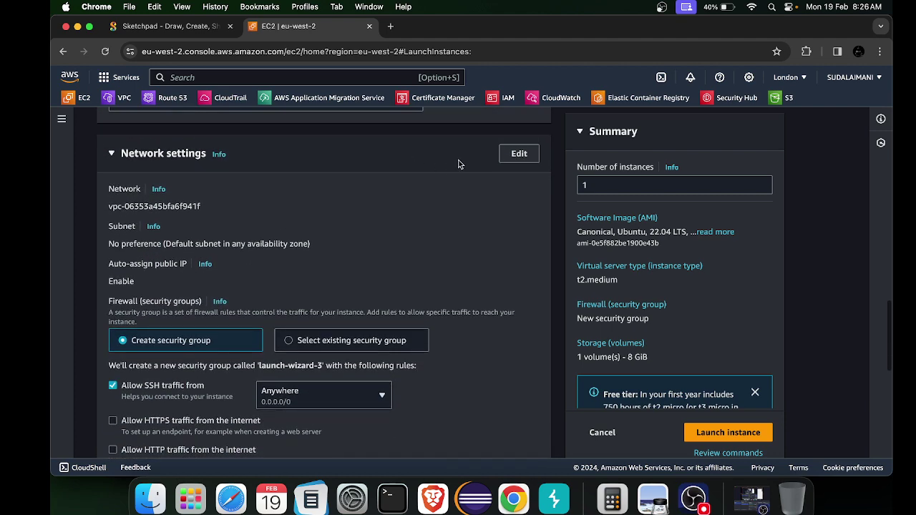
{"action": "left_click", "coordinate": [517, 156]}
{"action": "left_click", "coordinate": [246, 218]}
{"action": "left_click", "coordinate": [243, 257]}
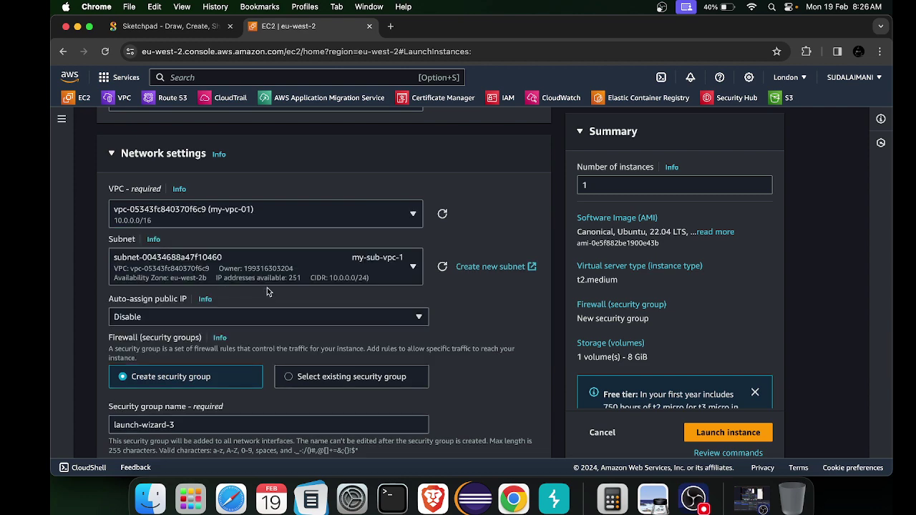
Enable auto-assignment of a public IP for the new instance.
{"action": "scroll", "coordinate": [267, 288], "scroll_direction": "down", "scroll_amount": 2}
{"action": "left_click", "coordinate": [240, 254]}
{"action": "left_click", "coordinate": [193, 273]}
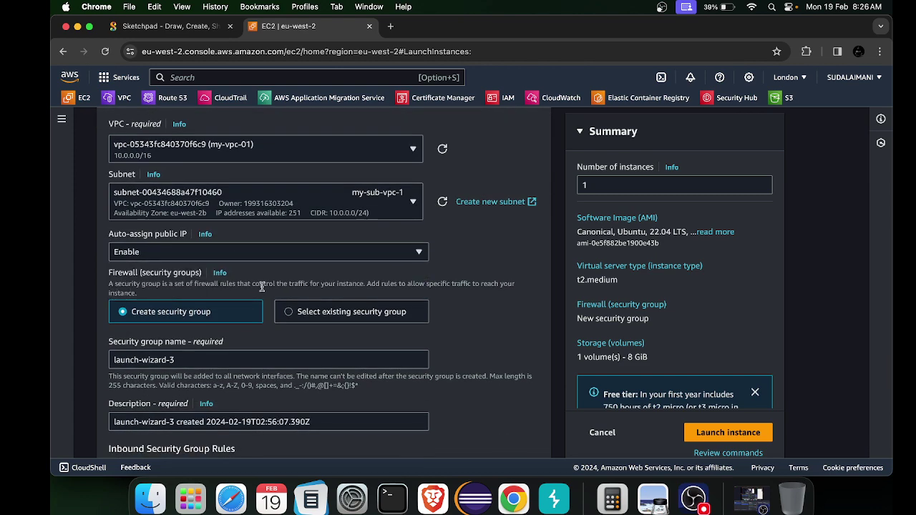
{"action": "scroll", "coordinate": [262, 286], "scroll_direction": "down", "scroll_amount": 3}
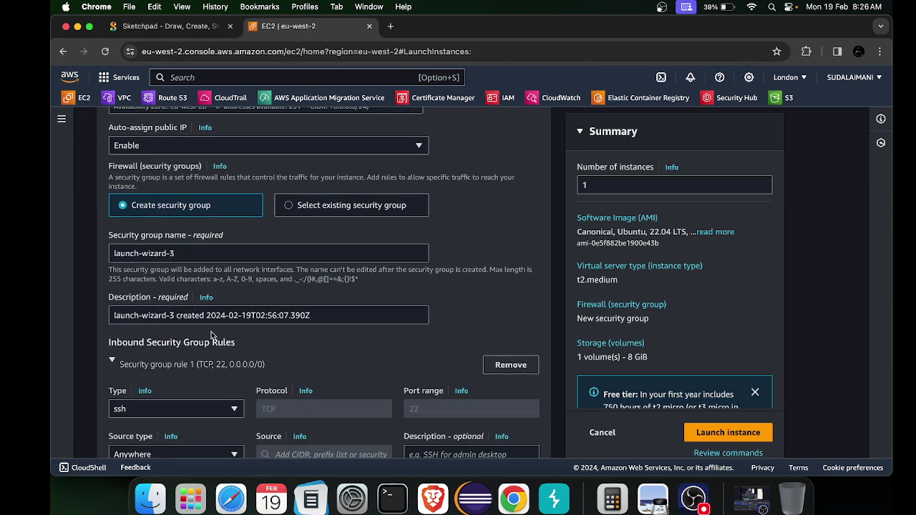
{"action": "scroll", "coordinate": [212, 331], "scroll_direction": "up", "scroll_amount": 1}
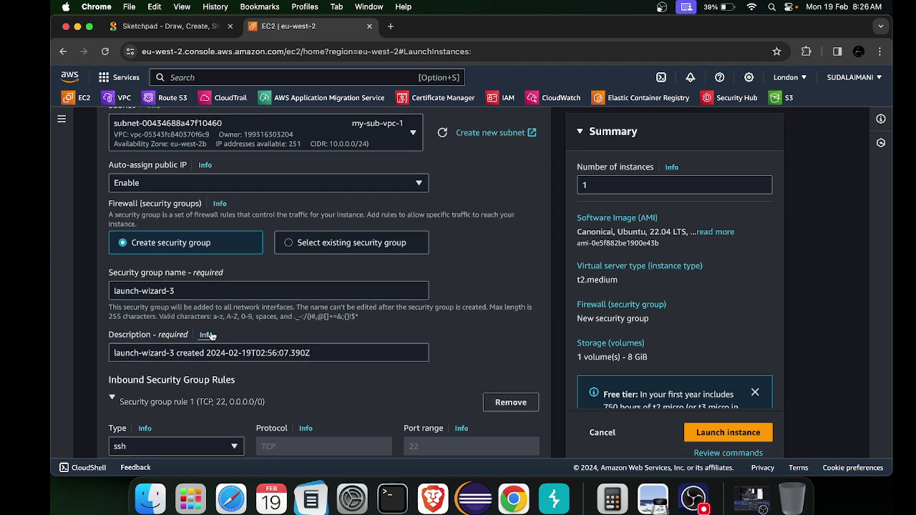
Review the instance's network and storage settings and launch it, checking the VPC diagram in Sketchpad during the launch.
{"action": "scroll", "coordinate": [211, 335], "scroll_direction": "up", "scroll_amount": 1}
{"action": "scroll", "coordinate": [211, 332], "scroll_direction": "up", "scroll_amount": 2}
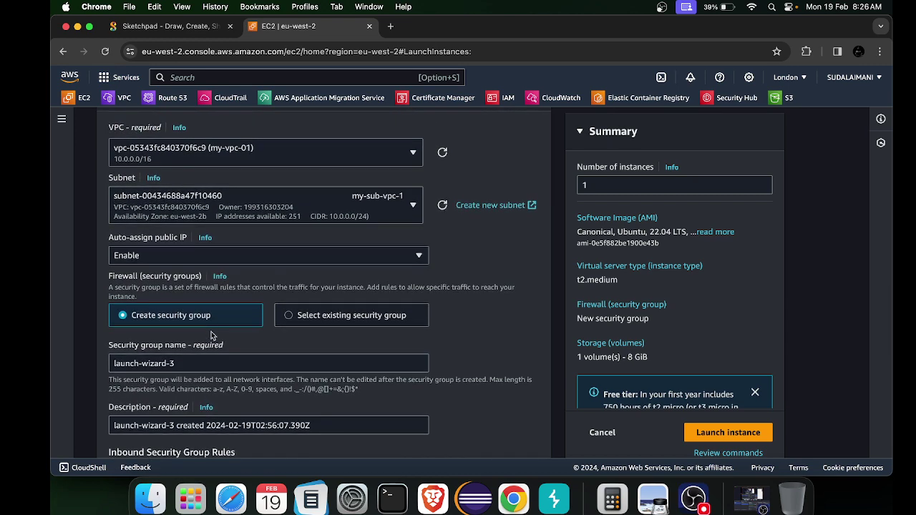
{"action": "scroll", "coordinate": [211, 331], "scroll_direction": "down", "scroll_amount": 2}
{"action": "scroll", "coordinate": [169, 309], "scroll_direction": "down", "scroll_amount": 10}
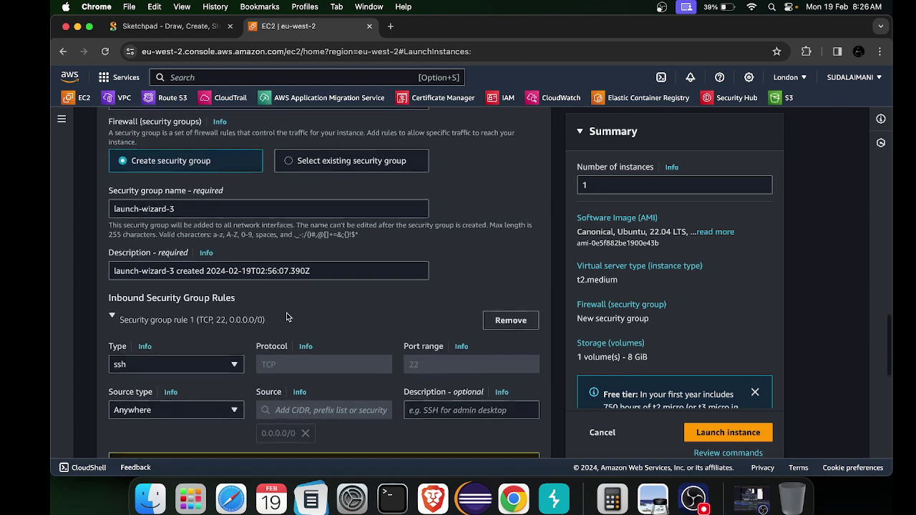
{"action": "scroll", "coordinate": [350, 272], "scroll_direction": "down", "scroll_amount": 15}
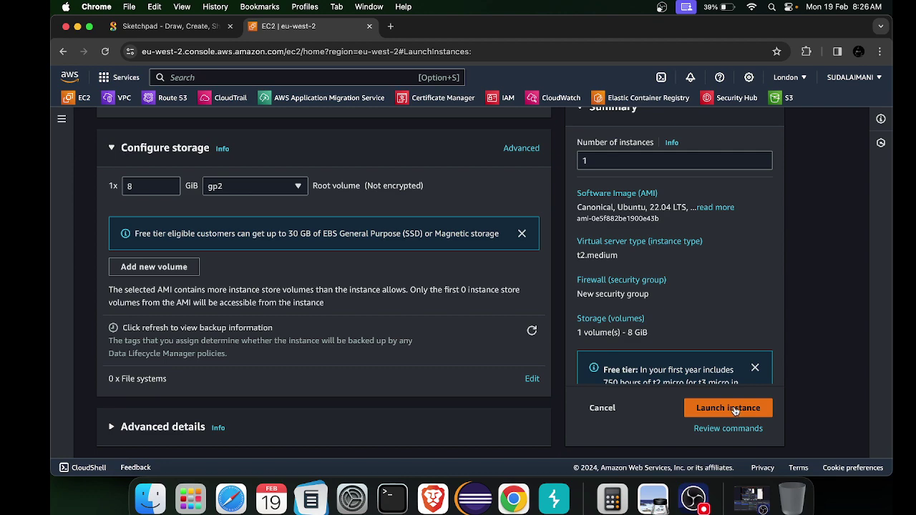
{"action": "scroll", "coordinate": [476, 298], "scroll_direction": "up", "scroll_amount": 20}
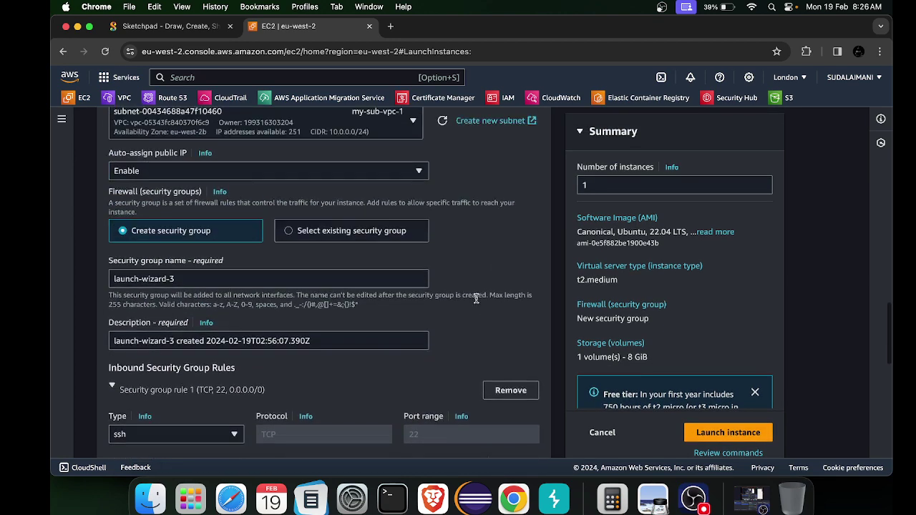
{"action": "scroll", "coordinate": [398, 255], "scroll_direction": "up", "scroll_amount": 5}
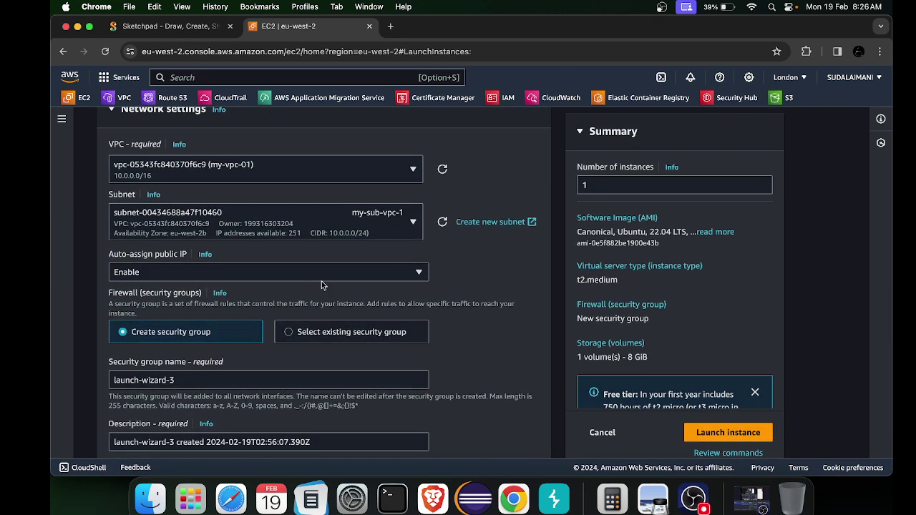
{"action": "left_click", "coordinate": [713, 435]}
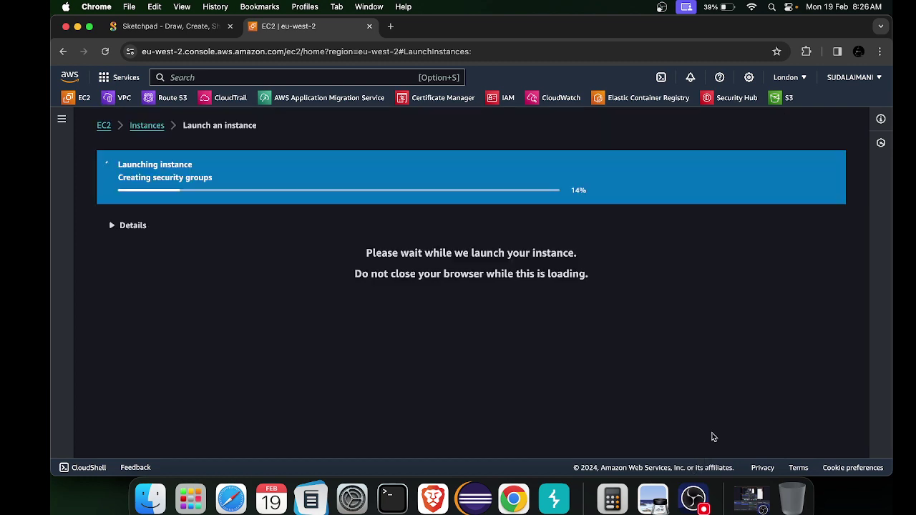
{"action": "left_click", "coordinate": [172, 29]}
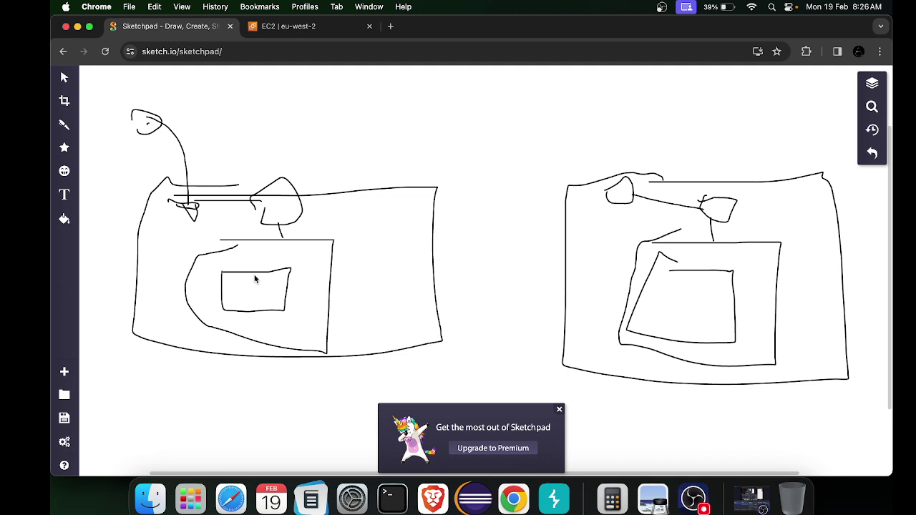
{"action": "left_click", "coordinate": [287, 29]}
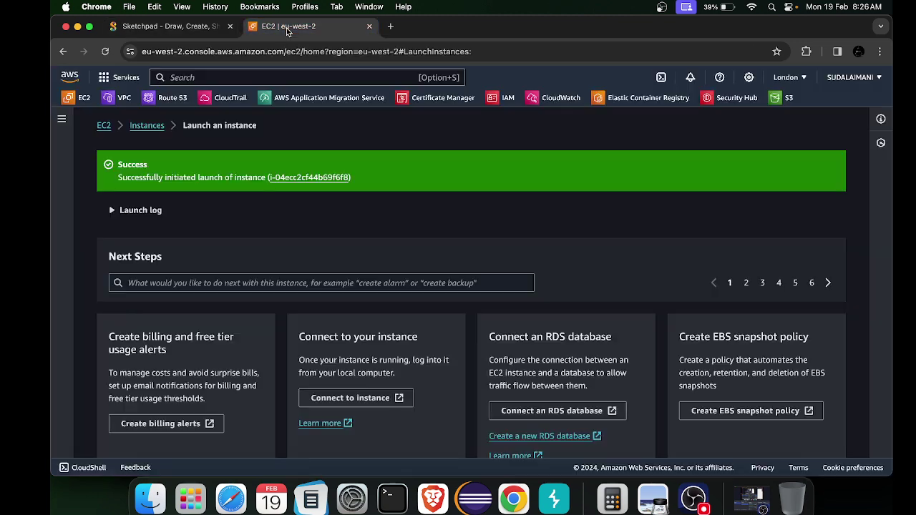
Start another instance launch from the instances list, name it vm-2 and choose the Ubuntu image.
{"action": "left_click", "coordinate": [146, 126]}
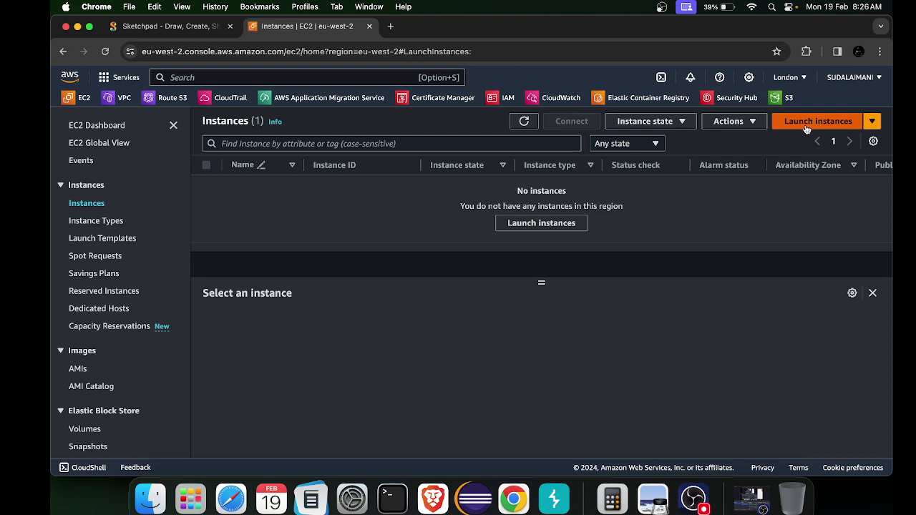
{"action": "left_click", "coordinate": [807, 129]}
{"action": "left_click", "coordinate": [182, 283]}
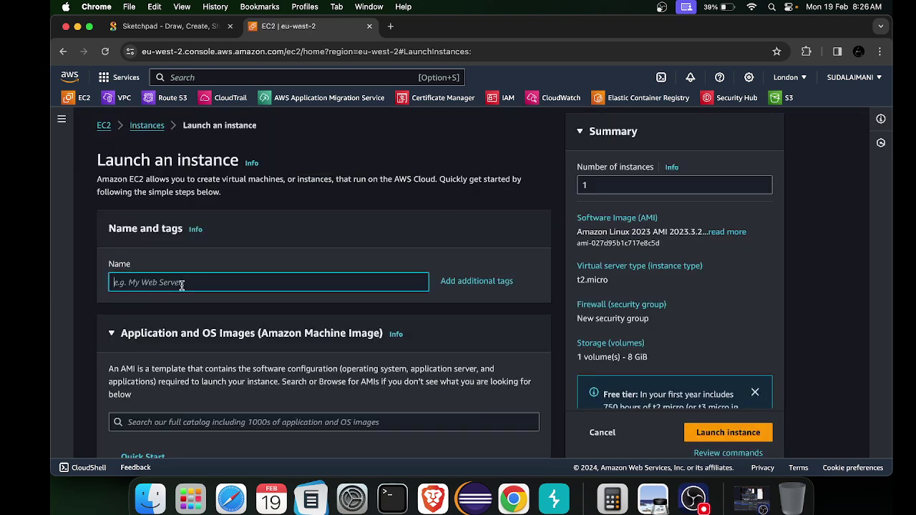
{"action": "type", "text": "vm-2"}
{"action": "scroll", "coordinate": [261, 283], "scroll_direction": "down", "scroll_amount": 5}
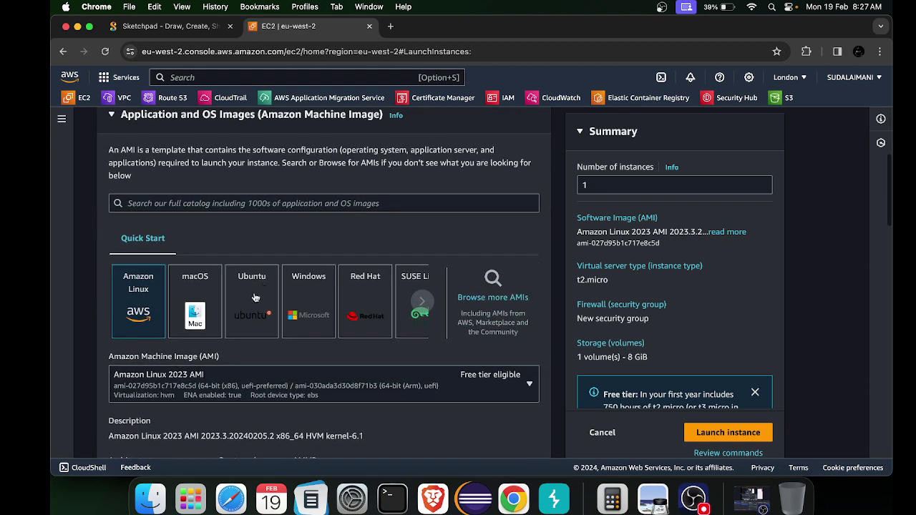
{"action": "left_click", "coordinate": [241, 313]}
Set vm-2's instance type to t2.medium and select the key pair my-win-key.
{"action": "scroll", "coordinate": [242, 312], "scroll_direction": "down", "scroll_amount": 8}
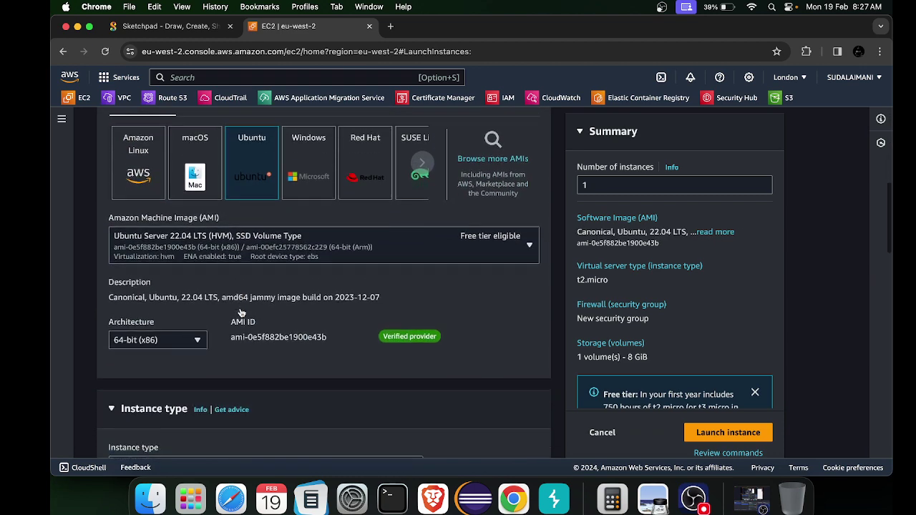
{"action": "left_click", "coordinate": [224, 303]}
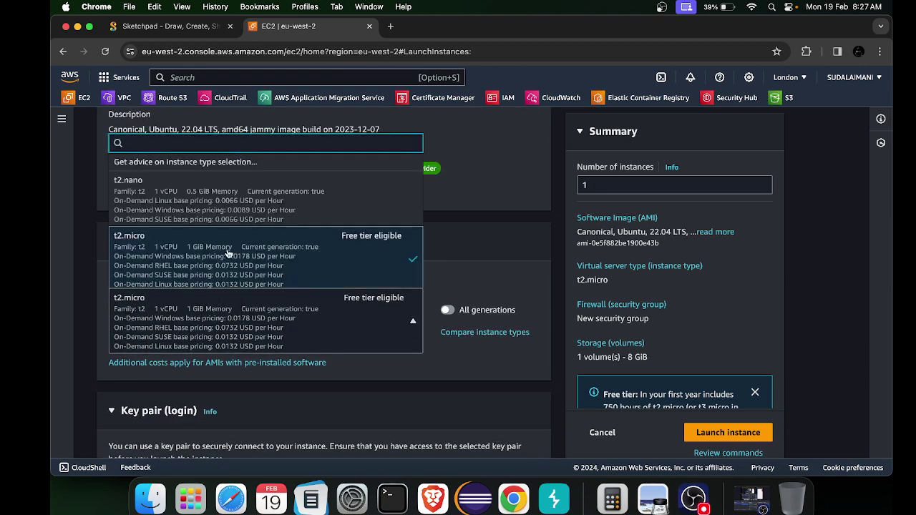
{"action": "scroll", "coordinate": [215, 272], "scroll_direction": "down", "scroll_amount": 3}
{"action": "left_click", "coordinate": [203, 247]}
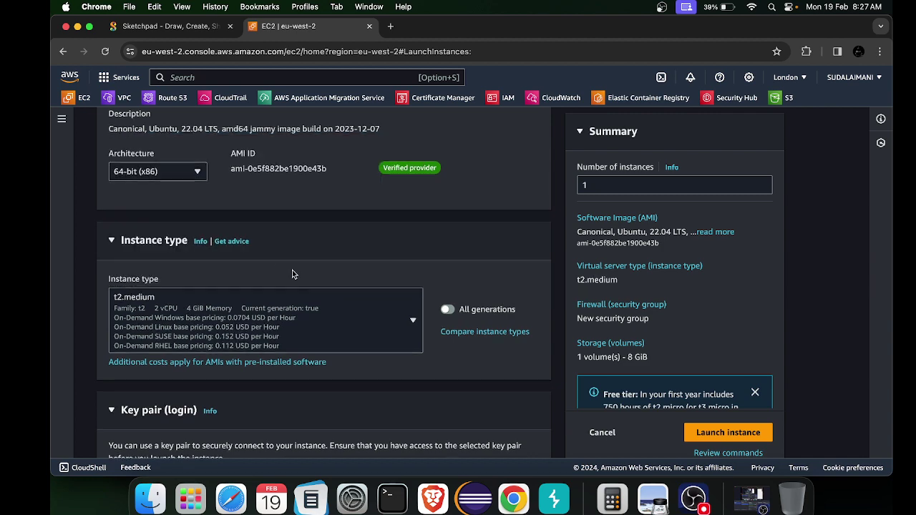
{"action": "scroll", "coordinate": [292, 270], "scroll_direction": "down", "scroll_amount": 5}
{"action": "left_click", "coordinate": [258, 263]}
{"action": "left_click", "coordinate": [136, 315]}
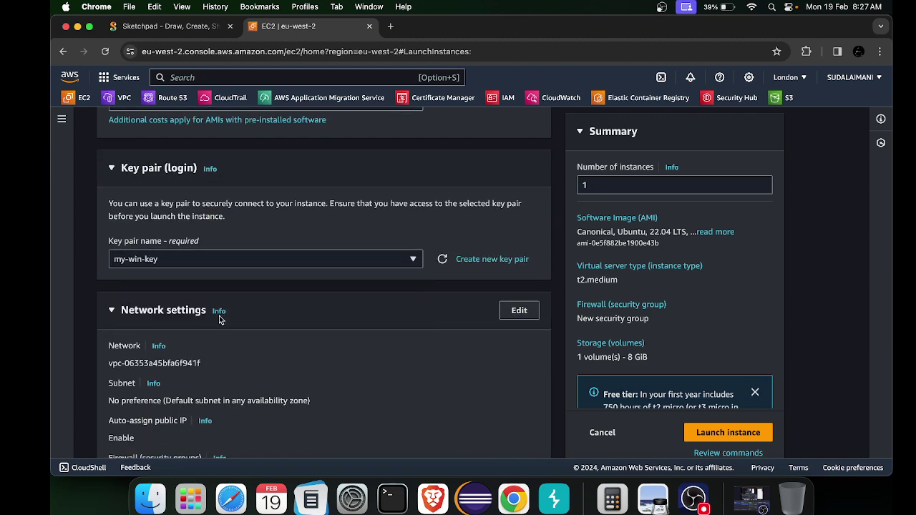
Edit vm-2's network settings to use the VPC my-vpc-02 and enable auto-assignment of a public IP.
{"action": "scroll", "coordinate": [396, 215], "scroll_direction": "down", "scroll_amount": 3}
{"action": "scroll", "coordinate": [396, 206], "scroll_direction": "up", "scroll_amount": 3}
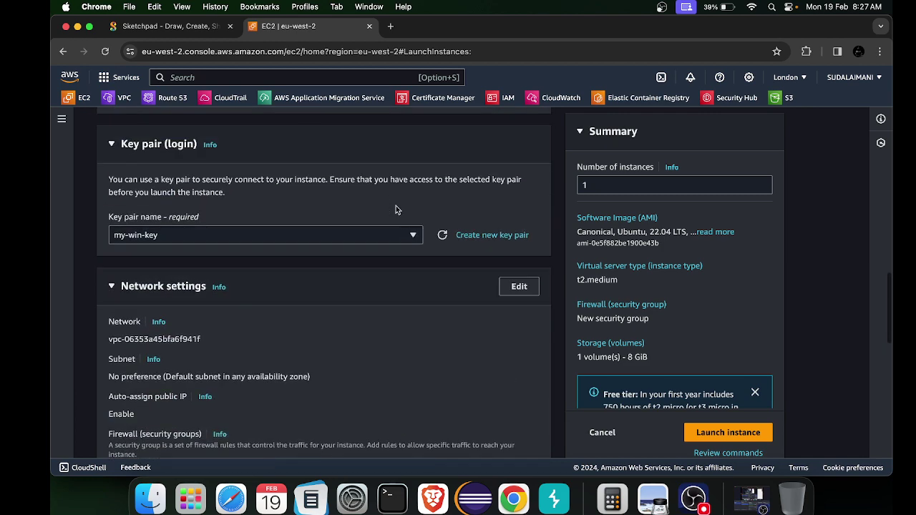
{"action": "left_click", "coordinate": [519, 287]}
{"action": "left_click", "coordinate": [224, 351]}
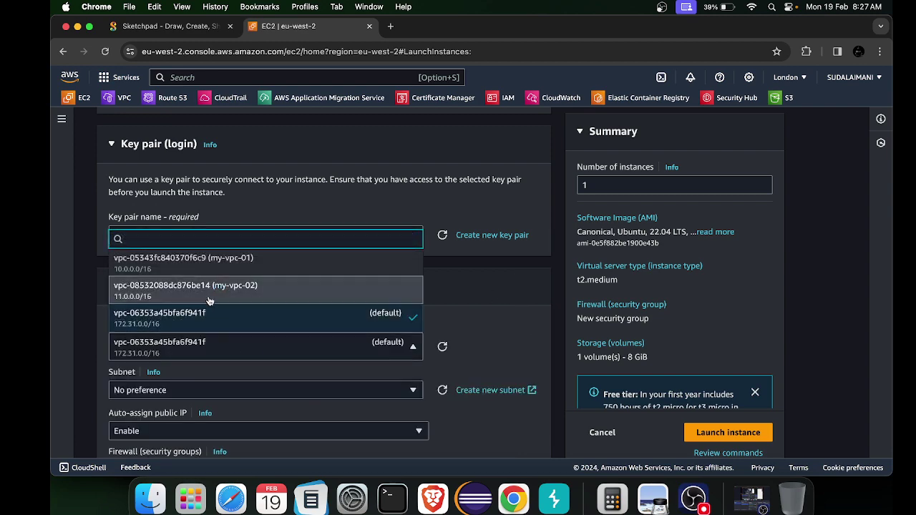
{"action": "left_click", "coordinate": [185, 290]}
{"action": "scroll", "coordinate": [158, 244], "scroll_direction": "down", "scroll_amount": 5}
{"action": "left_click", "coordinate": [157, 243]}
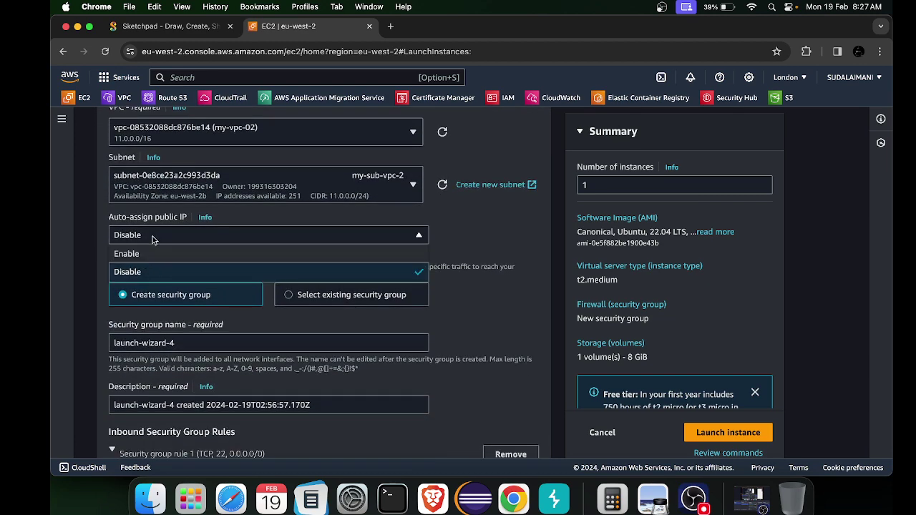
{"action": "left_click", "coordinate": [143, 255]}
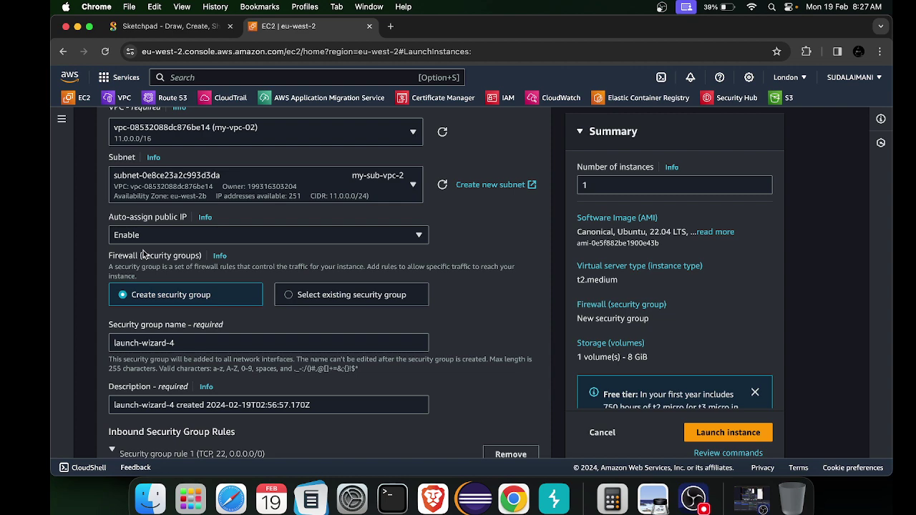
Launch vm-2 with the default security group and storage settings, and check the VPC diagram in Sketchpad.
{"action": "scroll", "coordinate": [144, 254], "scroll_direction": "down", "scroll_amount": 10}
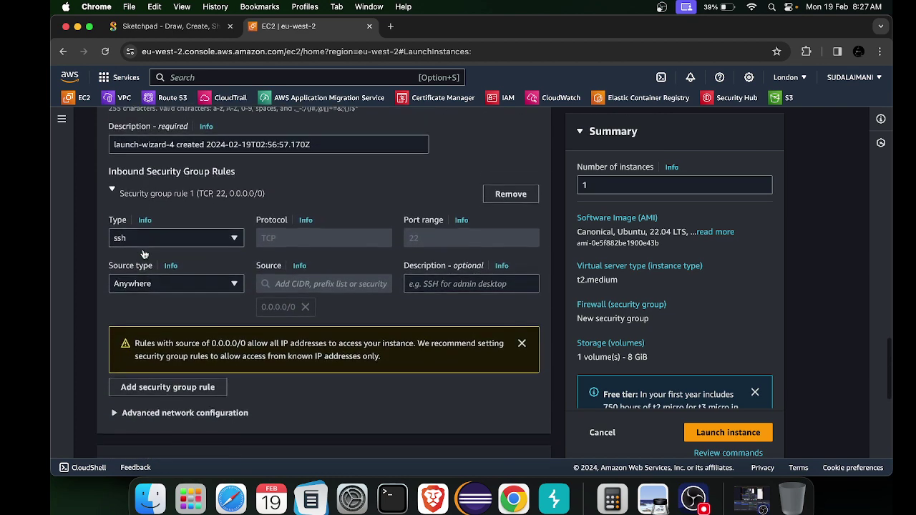
{"action": "scroll", "coordinate": [143, 252], "scroll_direction": "down", "scroll_amount": 3}
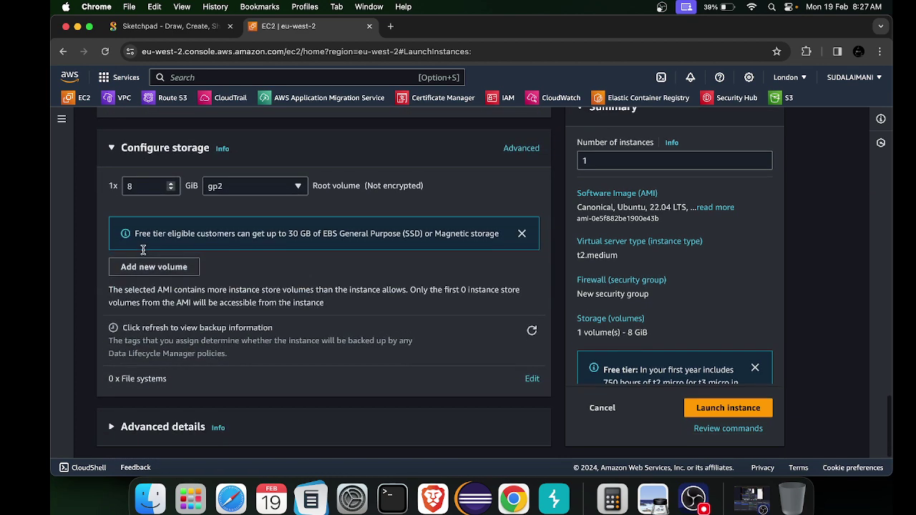
{"action": "left_click", "coordinate": [716, 410]}
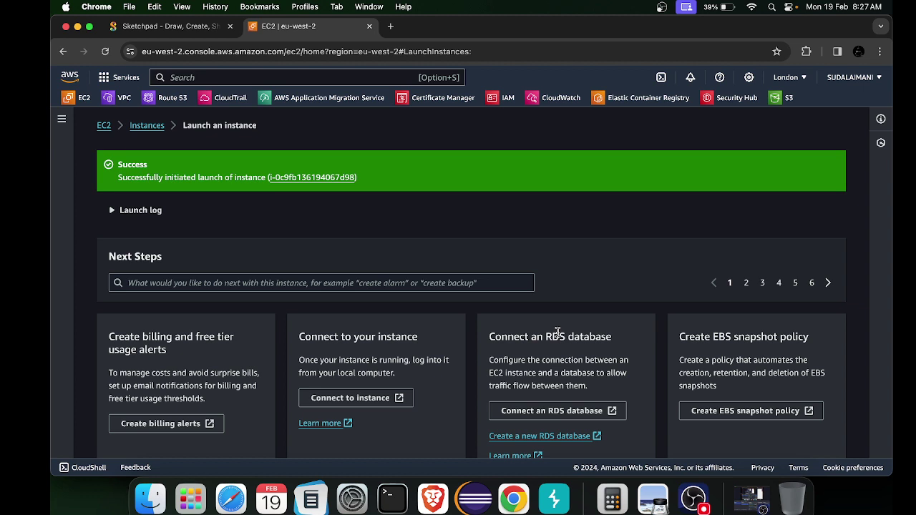
{"action": "left_click", "coordinate": [164, 26]}
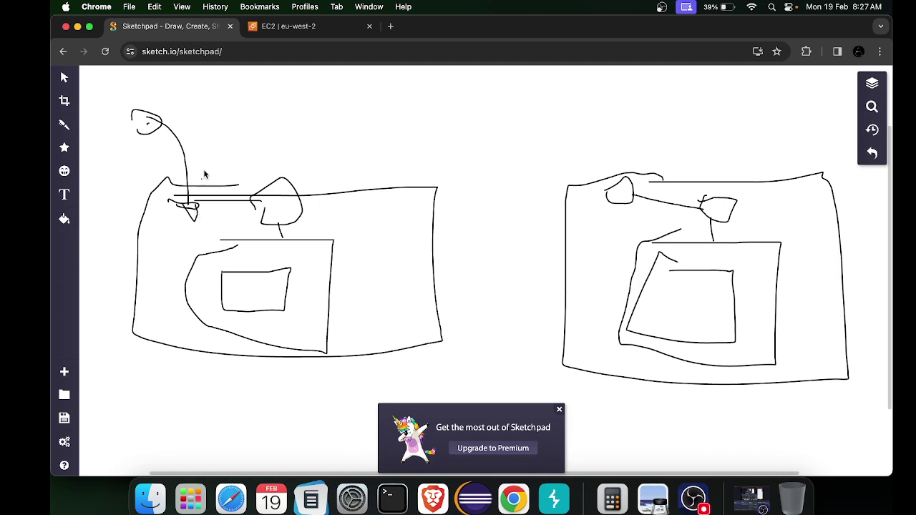
{"action": "left_click", "coordinate": [279, 29]}
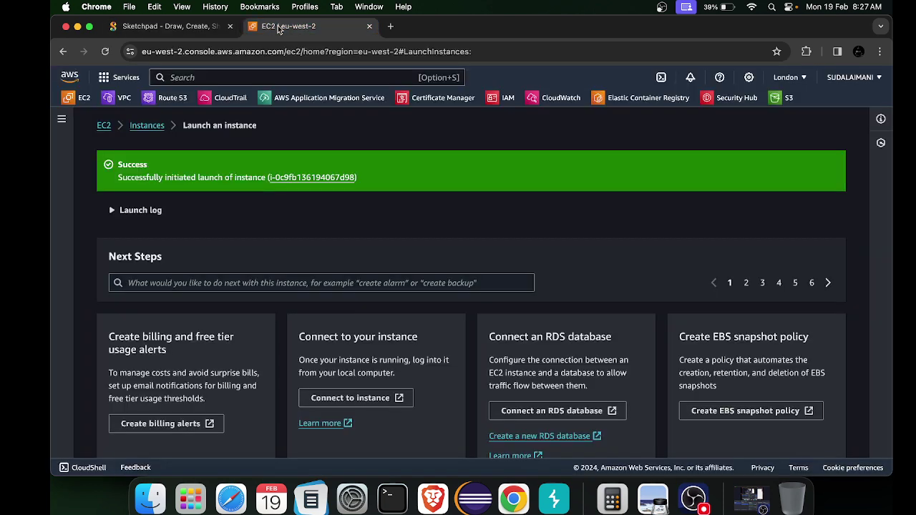
Refresh the EC2 instances list and connect to my-vm-1 with EC2 Instance Connect as user ubuntu.
{"action": "left_click", "coordinate": [148, 126]}
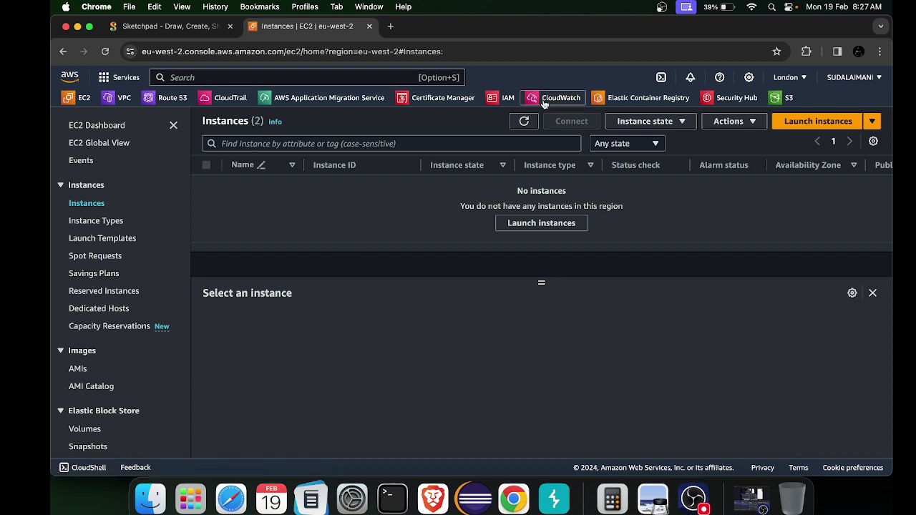
{"action": "left_click", "coordinate": [525, 121]}
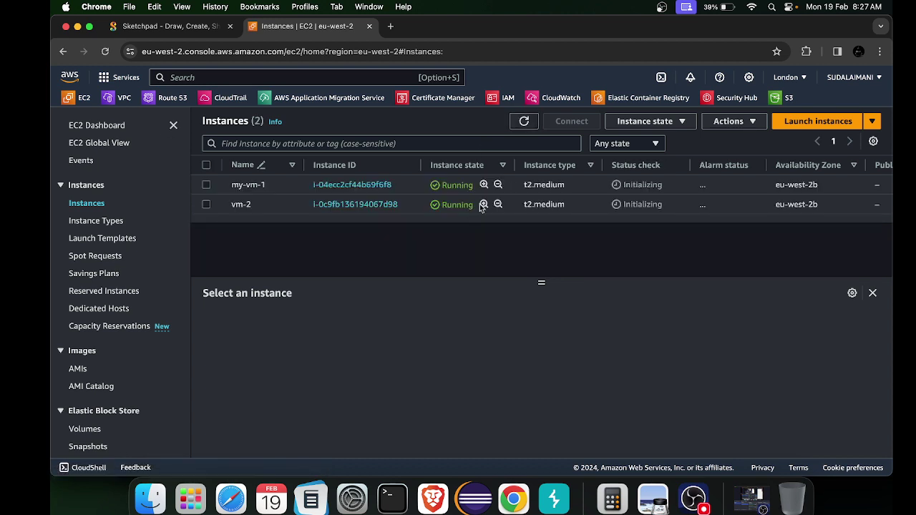
{"action": "left_click", "coordinate": [206, 185]}
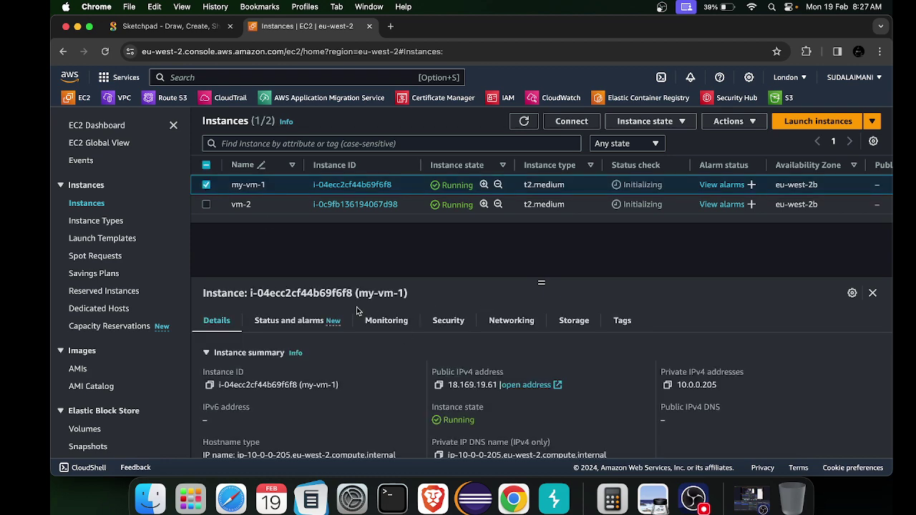
{"action": "left_click", "coordinate": [585, 122]}
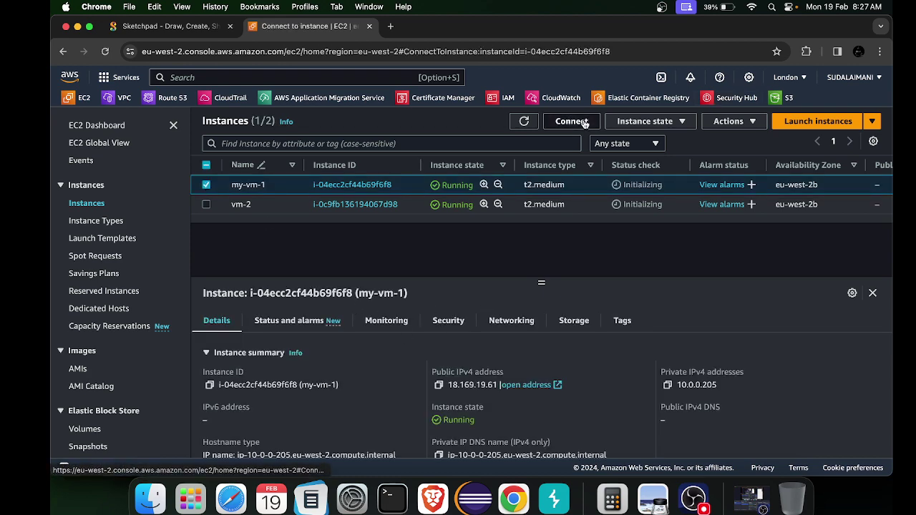
{"action": "scroll", "coordinate": [351, 212], "scroll_direction": "down", "scroll_amount": 2}
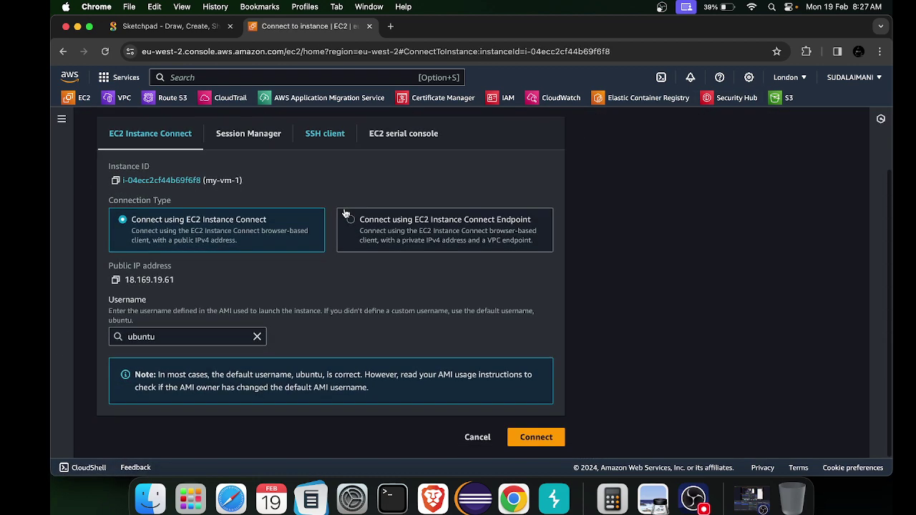
{"action": "left_click", "coordinate": [531, 437]}
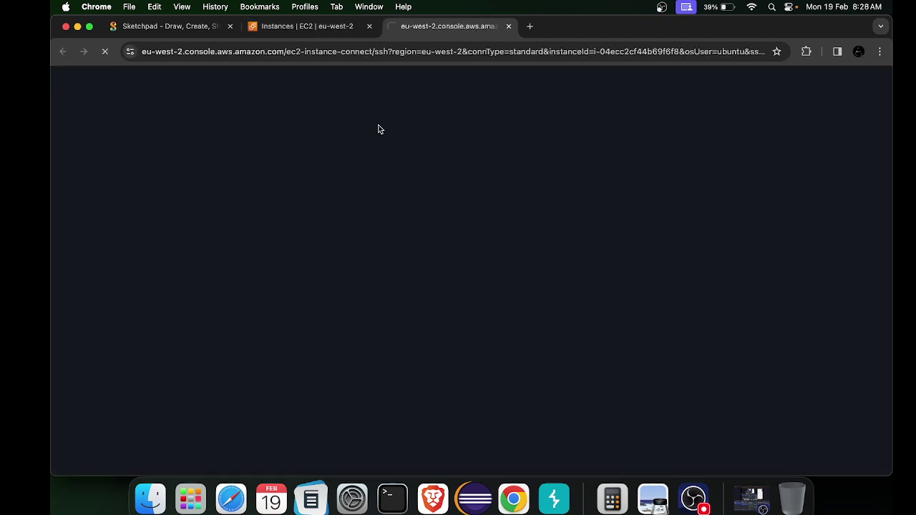
Switch to the my-vm-1 terminal session and run ls.
{"action": "left_click", "coordinate": [304, 28]}
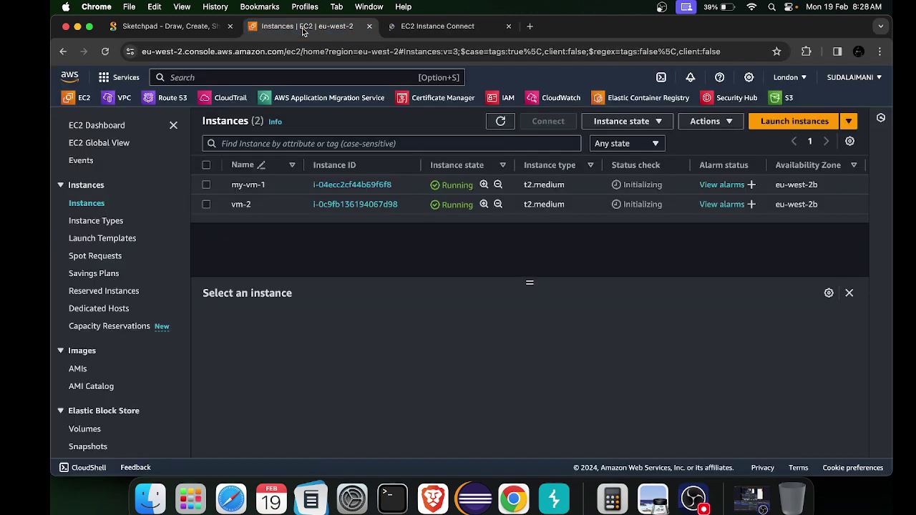
{"action": "left_click", "coordinate": [406, 28]}
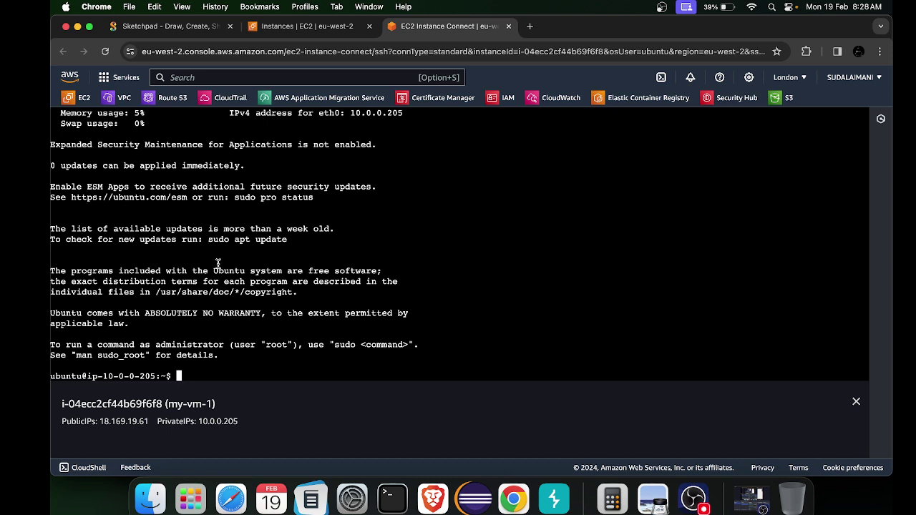
{"action": "type", "text": "ls"}
{"action": "key", "text": "Return"}
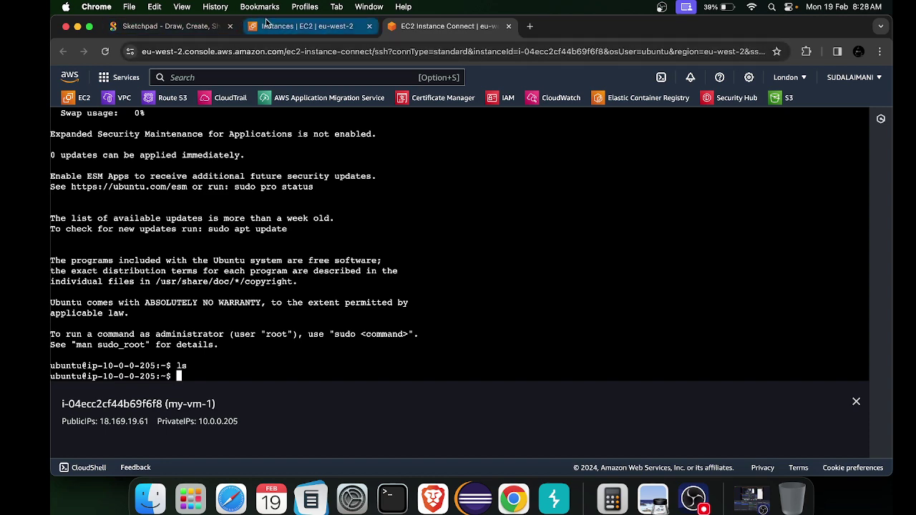
Connect to the vm-2 instance with EC2 Instance Connect as user ubuntu.
{"action": "left_click", "coordinate": [308, 26]}
{"action": "left_click", "coordinate": [208, 205]}
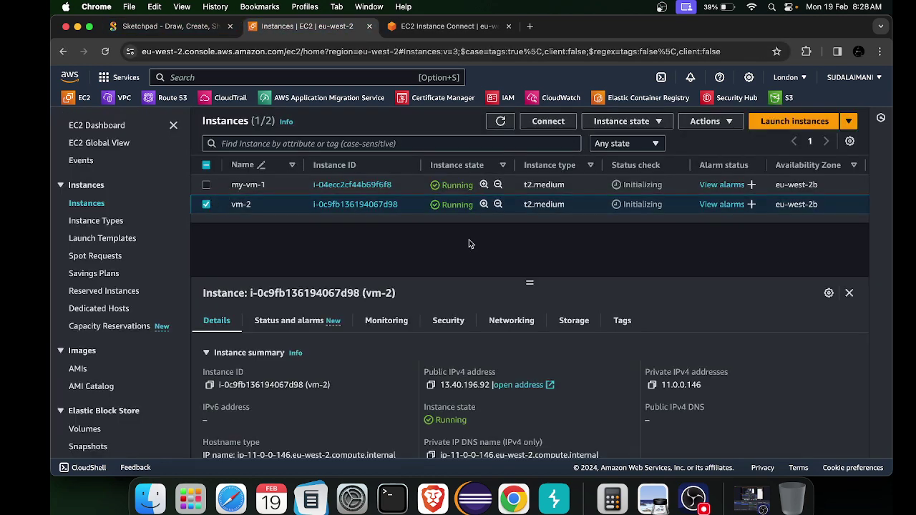
{"action": "scroll", "coordinate": [556, 360], "scroll_direction": "down", "scroll_amount": 3}
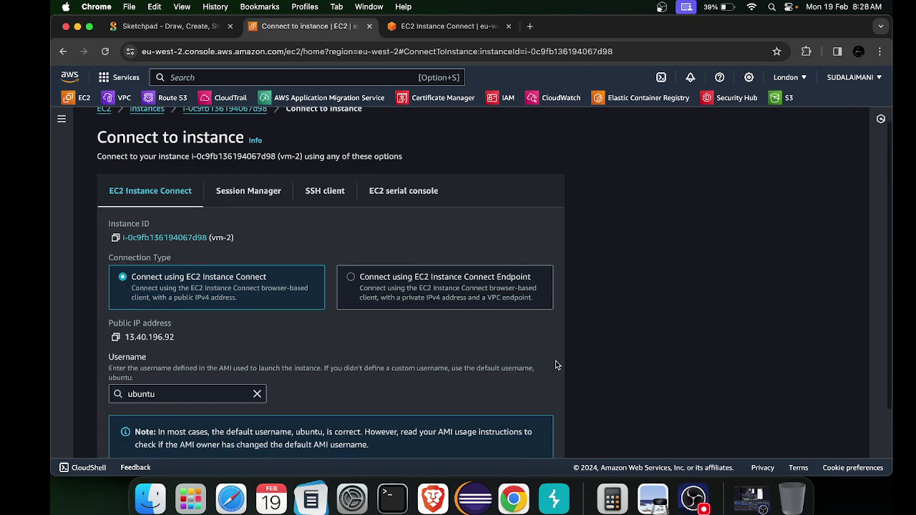
{"action": "left_click", "coordinate": [533, 435]}
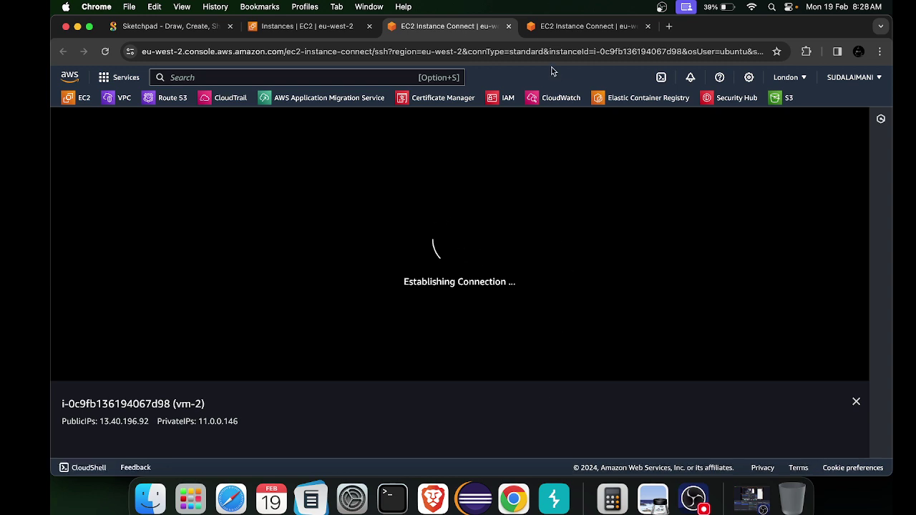
Check both terminal sessions and reorder the browser tabs so the my-vm-1 session comes before the vm-2 session.
{"action": "left_click", "coordinate": [556, 27]}
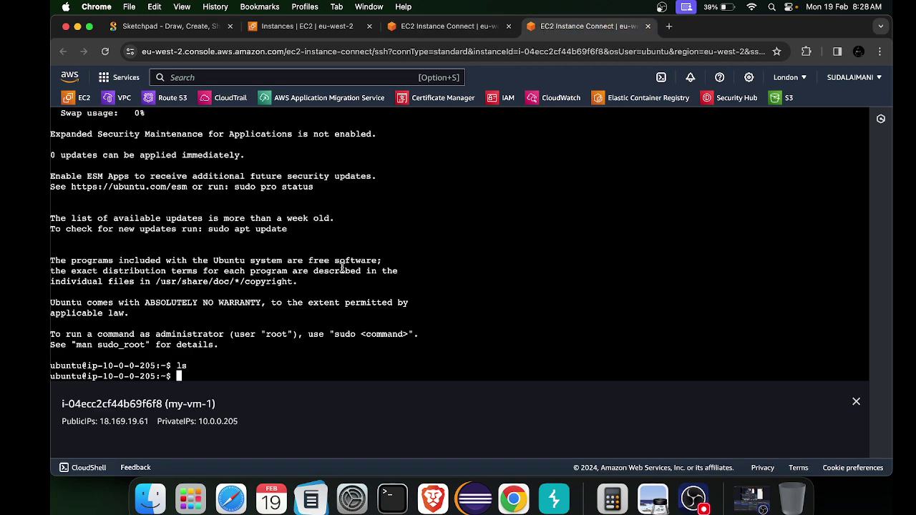
{"action": "left_click", "coordinate": [457, 26]}
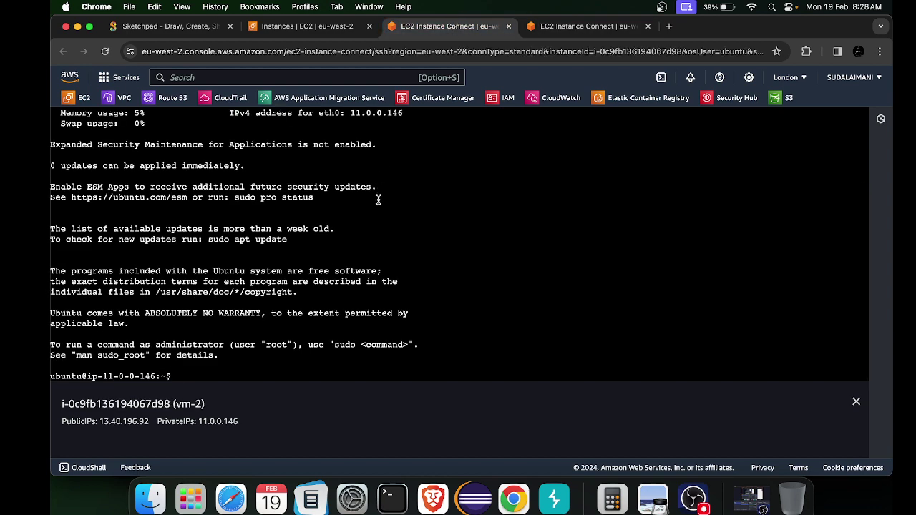
{"action": "left_click_drag", "start_coordinate": [544, 26], "coordinate": [463, 29]}
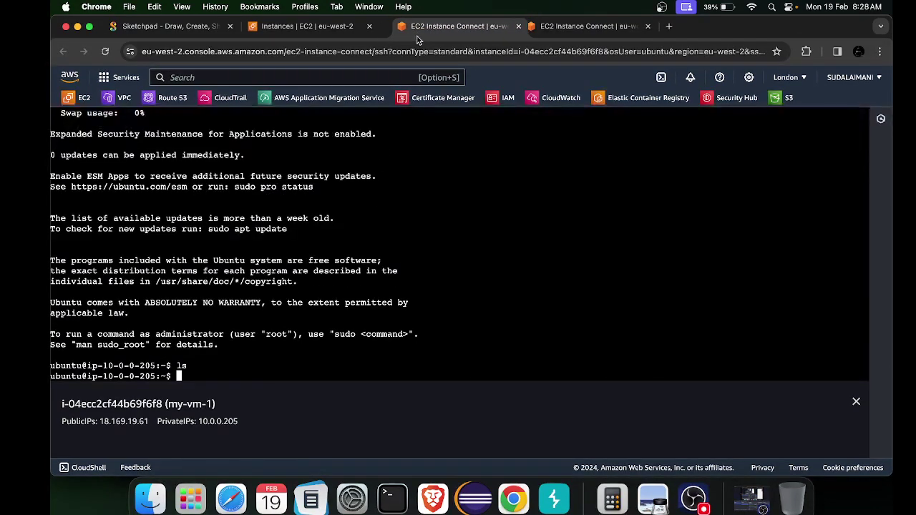
Copy the public IPv4 address of my-vm-1 from its instance details.
{"action": "left_click", "coordinate": [347, 27]}
{"action": "left_click", "coordinate": [206, 185]}
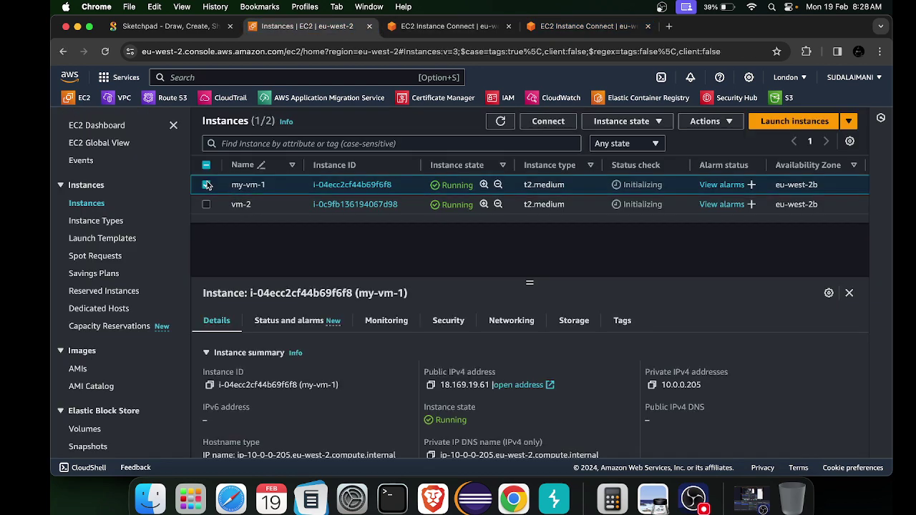
{"action": "left_click", "coordinate": [432, 386]}
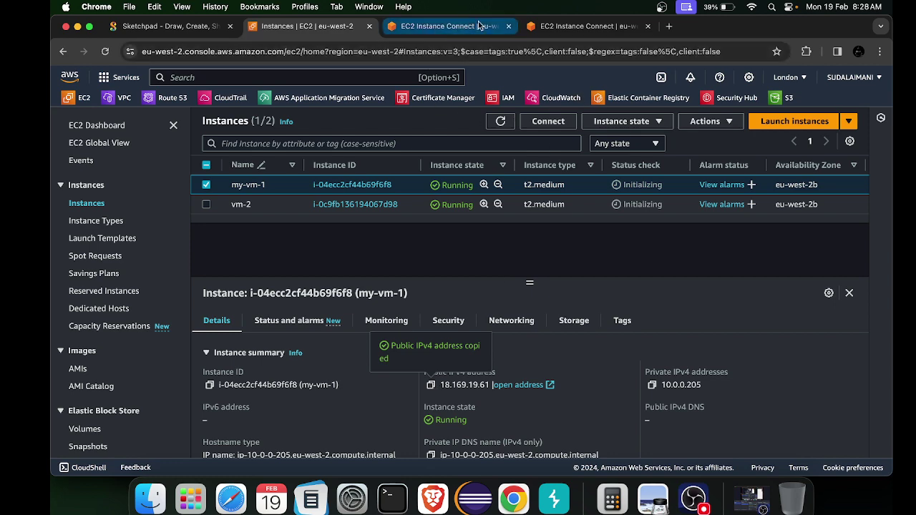
Ping my-vm-1's public address 18.169.19.61 from the vm-2 terminal and stop the ping after a few seconds.
{"action": "left_click", "coordinate": [560, 26]}
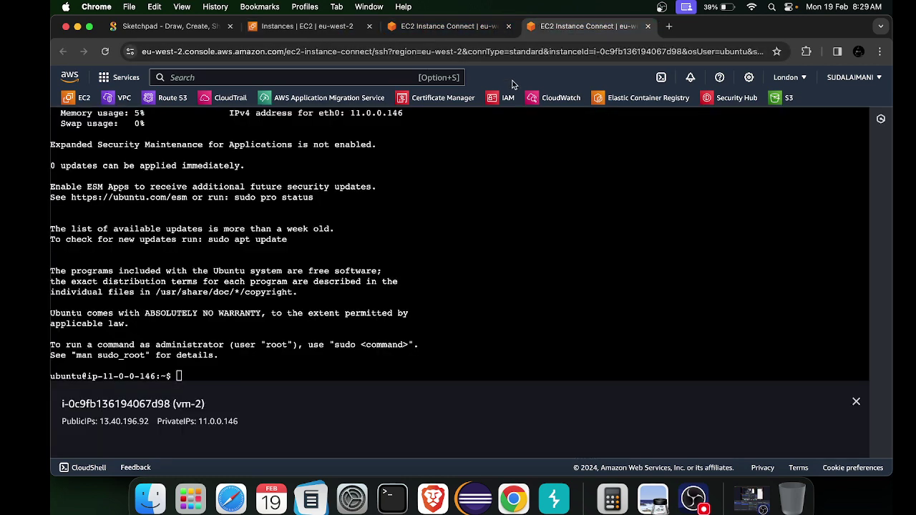
{"action": "type", "text": "ping"}
{"action": "right_click", "coordinate": [580, 150]}
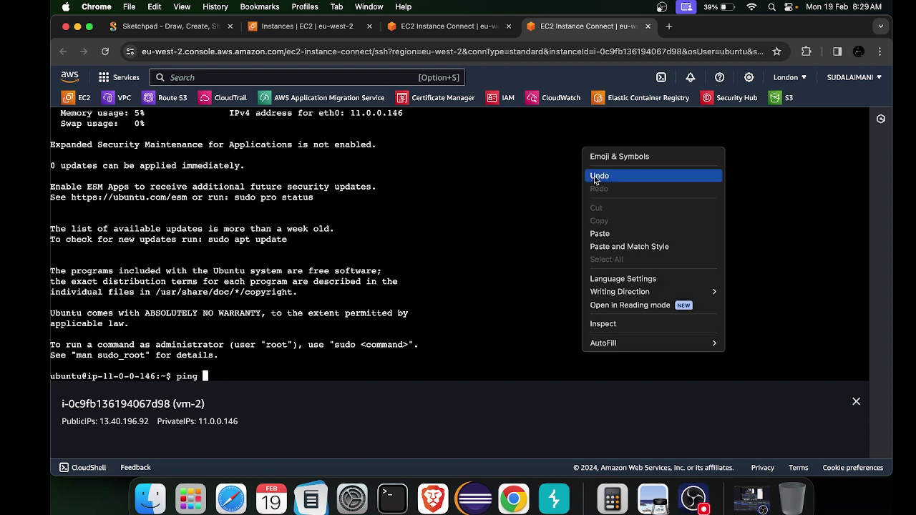
{"action": "left_click", "coordinate": [607, 235]}
{"action": "key", "text": "Return"}
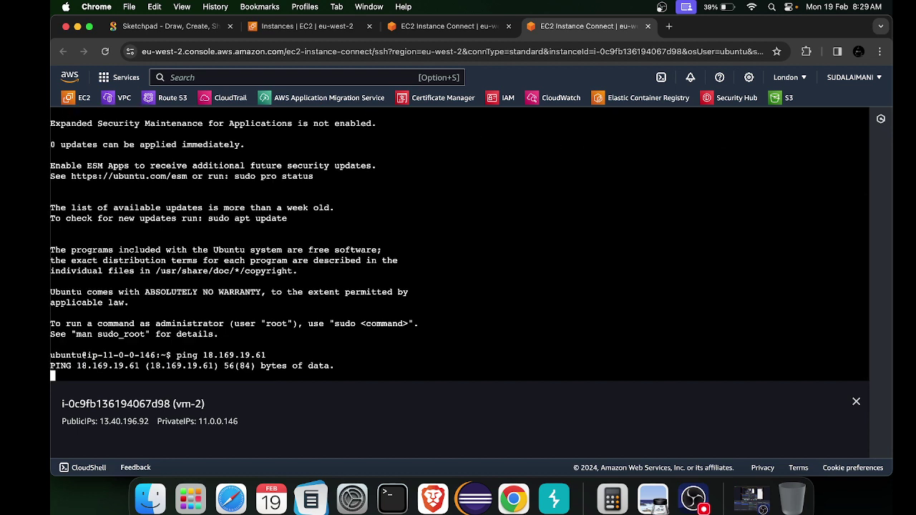
{"action": "key", "text": "ctrl+c"}
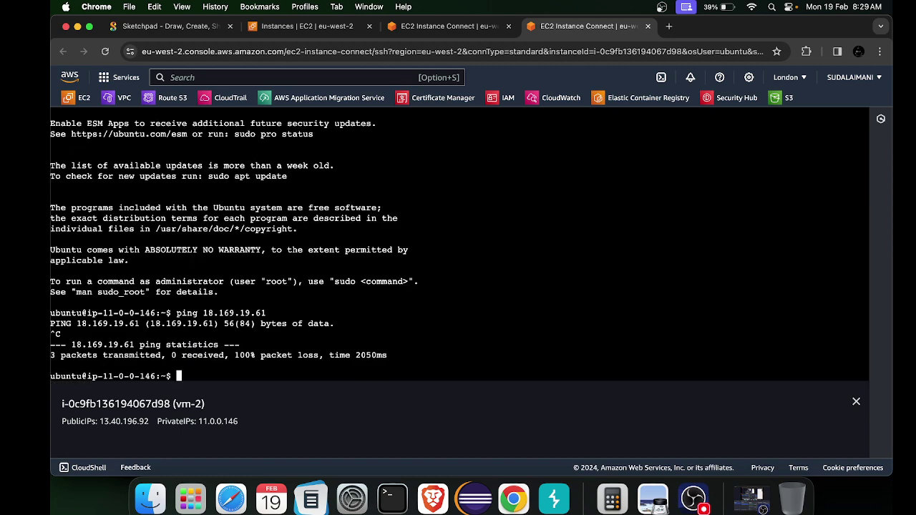
Return to the EC2 instances list and open the security group attached to my-vm-1.
{"action": "left_click", "coordinate": [448, 25]}
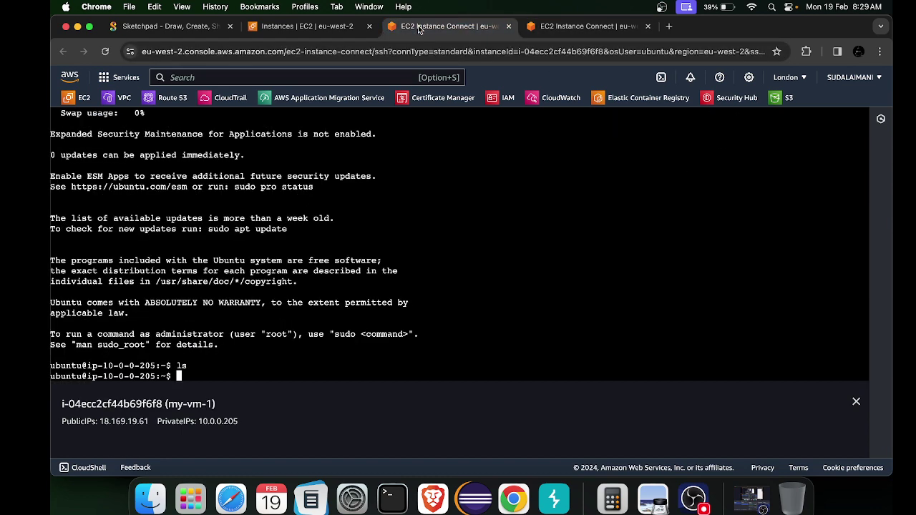
{"action": "left_click", "coordinate": [304, 27]}
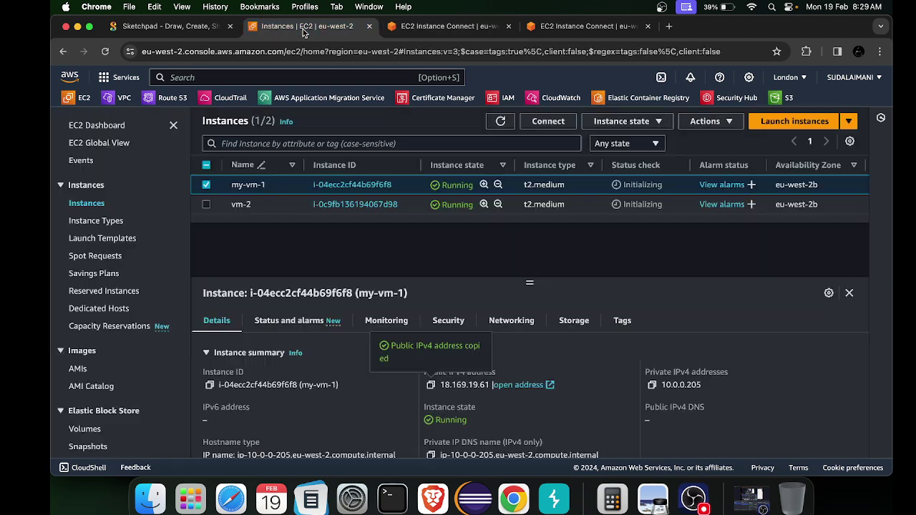
{"action": "left_click", "coordinate": [448, 320]}
{"action": "left_click", "coordinate": [251, 442]}
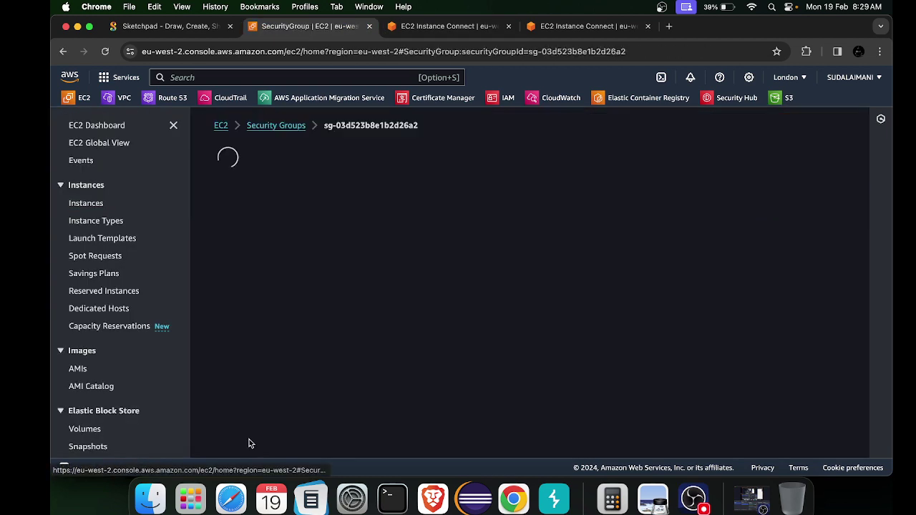
Add an inbound rule to launch-wizard-3 allowing All ICMP - IPv4 from 0.0.0.0/0, and save the rules.
{"action": "scroll", "coordinate": [279, 276], "scroll_direction": "down", "scroll_amount": 2}
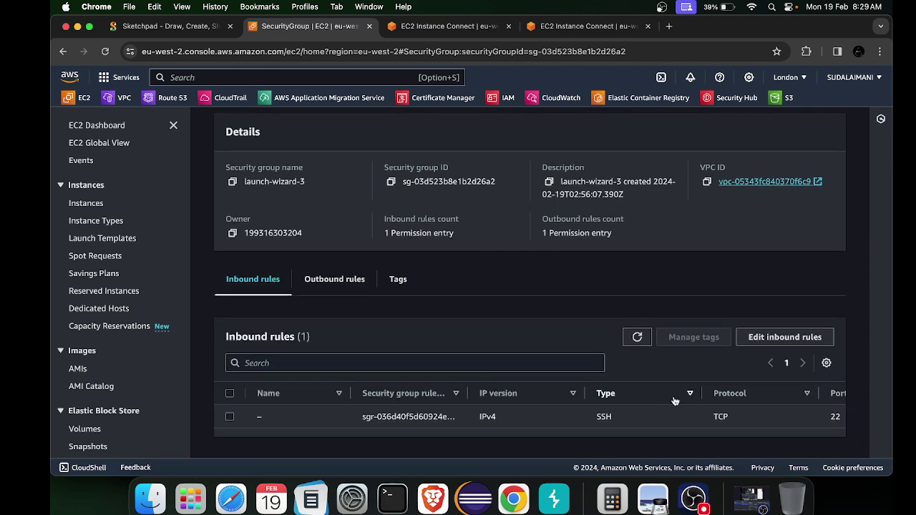
{"action": "left_click", "coordinate": [763, 335]}
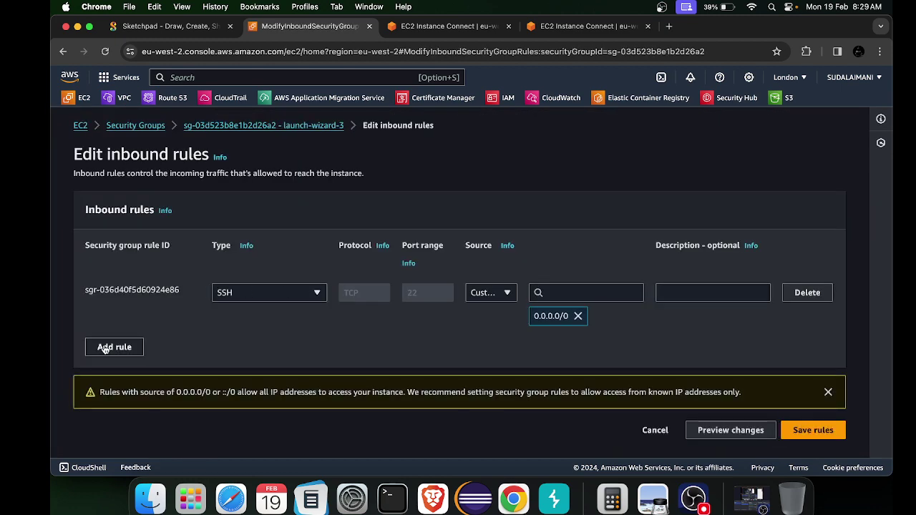
{"action": "left_click", "coordinate": [101, 348]}
{"action": "left_click", "coordinate": [256, 349]}
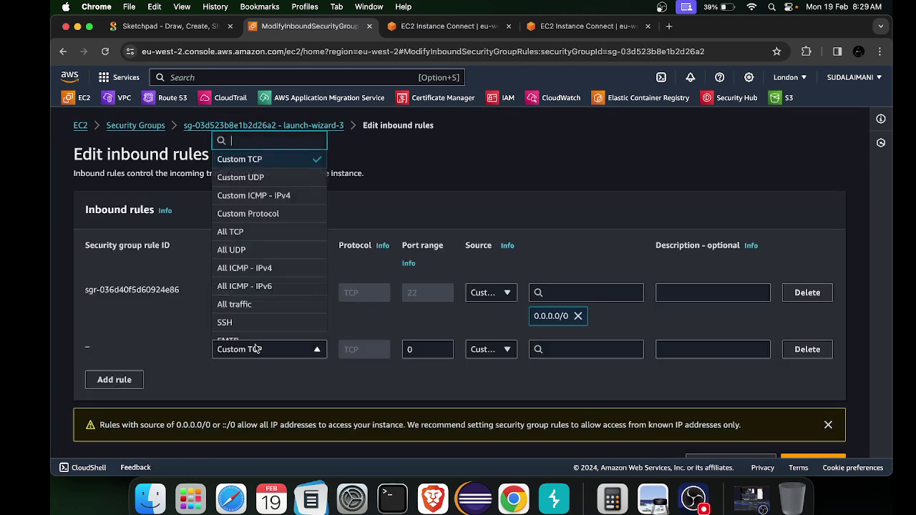
{"action": "left_click", "coordinate": [259, 268]}
{"action": "left_click", "coordinate": [584, 351]}
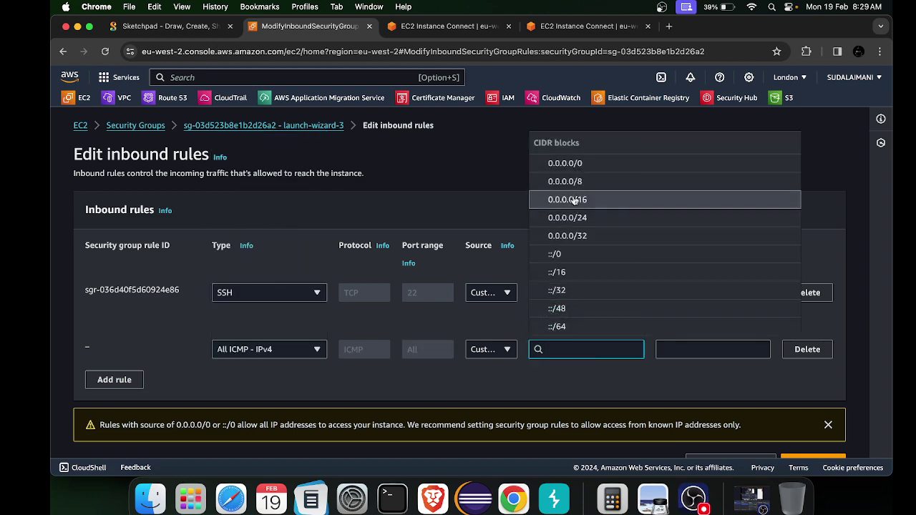
{"action": "left_click", "coordinate": [559, 165]}
{"action": "scroll", "coordinate": [594, 215], "scroll_direction": "down", "scroll_amount": 2}
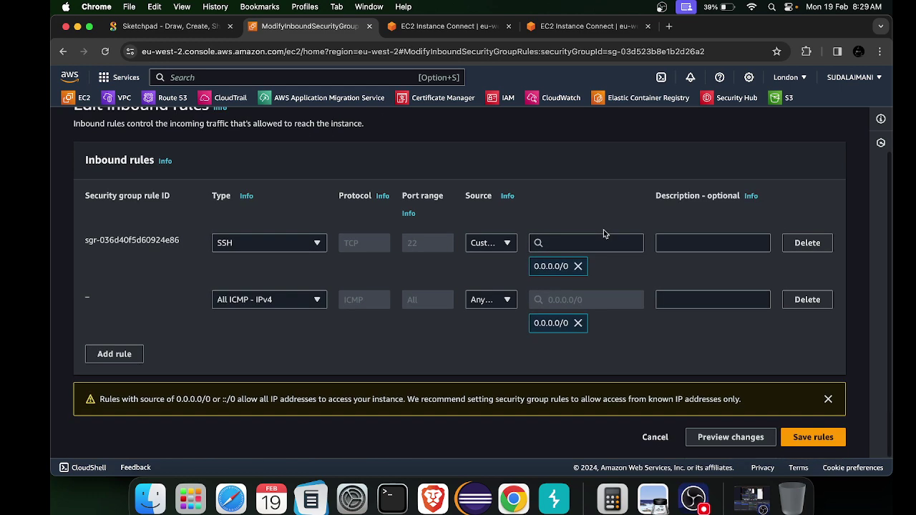
{"action": "left_click", "coordinate": [815, 434]}
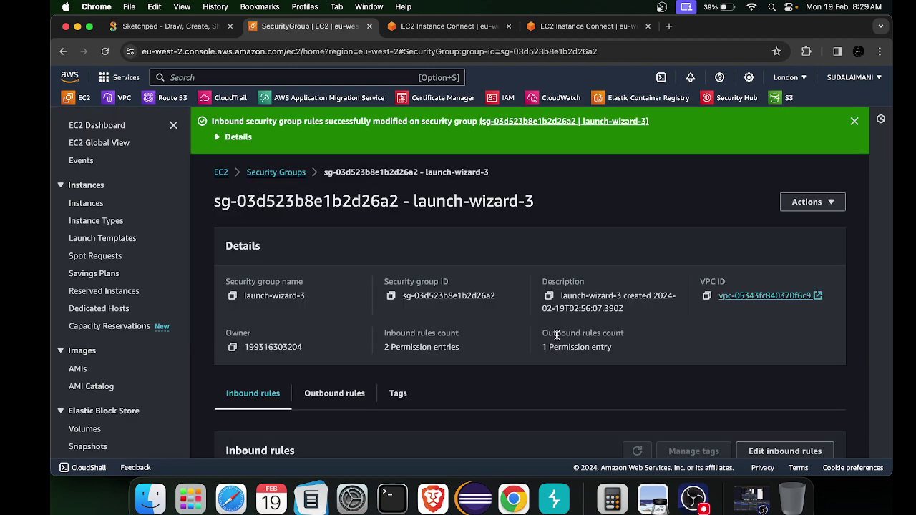
Go back to the running instances list and open the security group attached to vm-2.
{"action": "left_click", "coordinate": [222, 174]}
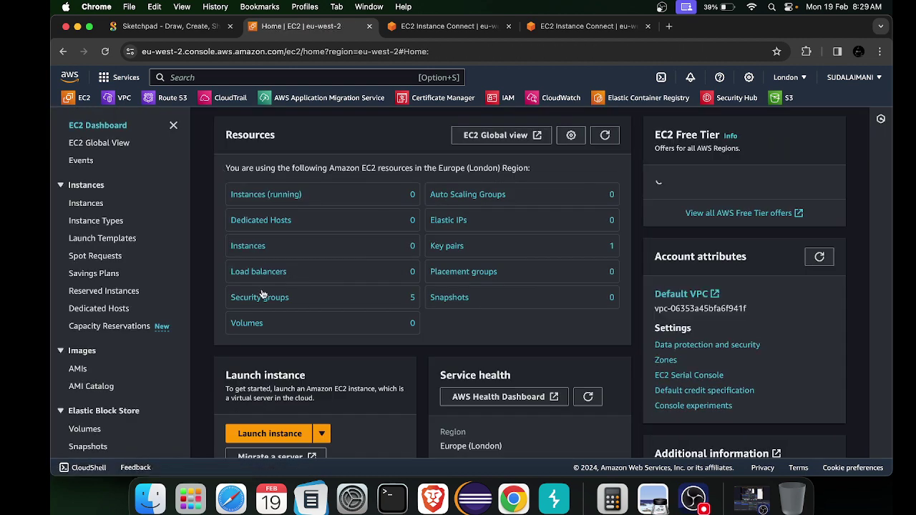
{"action": "left_click", "coordinate": [256, 191]}
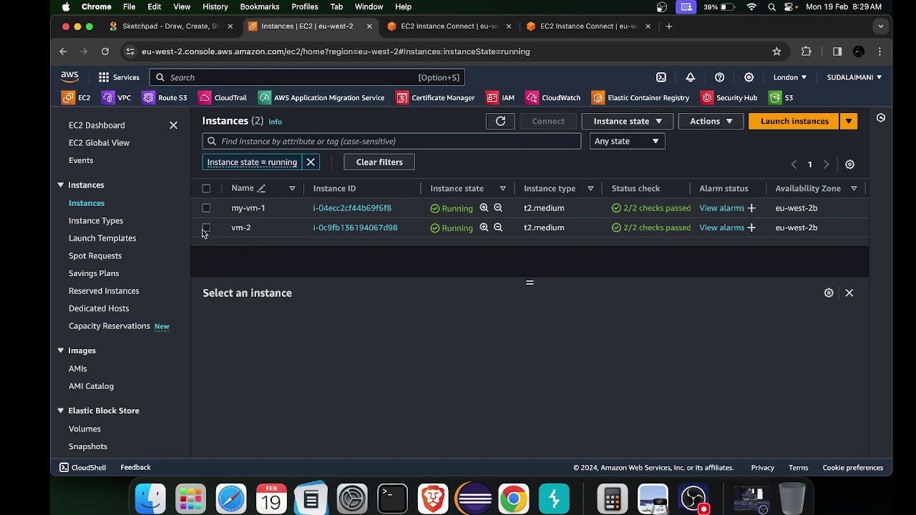
{"action": "left_click", "coordinate": [207, 228]}
{"action": "left_click", "coordinate": [465, 320]}
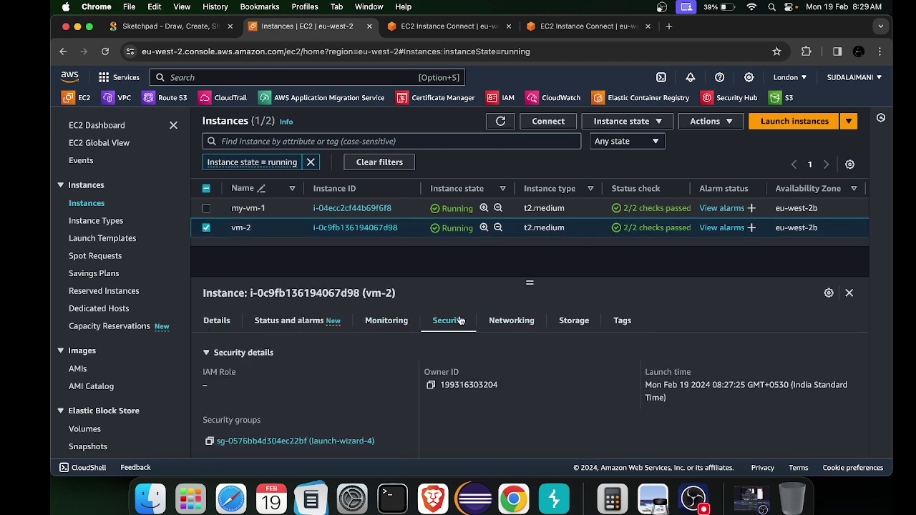
{"action": "left_click", "coordinate": [293, 445]}
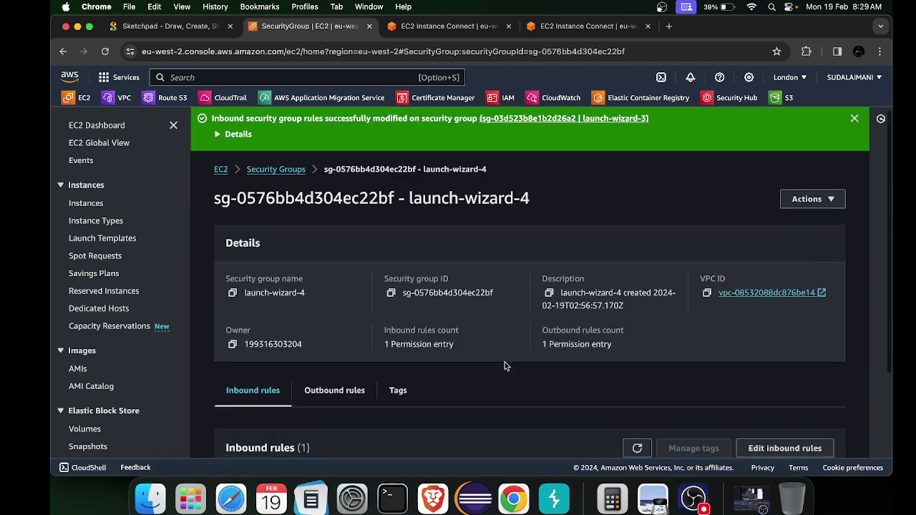
Add an inbound rule to launch-wizard-4 allowing All ICMP - IPv4 from 0.0.0.0/0, and save the rules.
{"action": "scroll", "coordinate": [826, 349], "scroll_direction": "down", "scroll_amount": 2}
{"action": "left_click", "coordinate": [786, 336]}
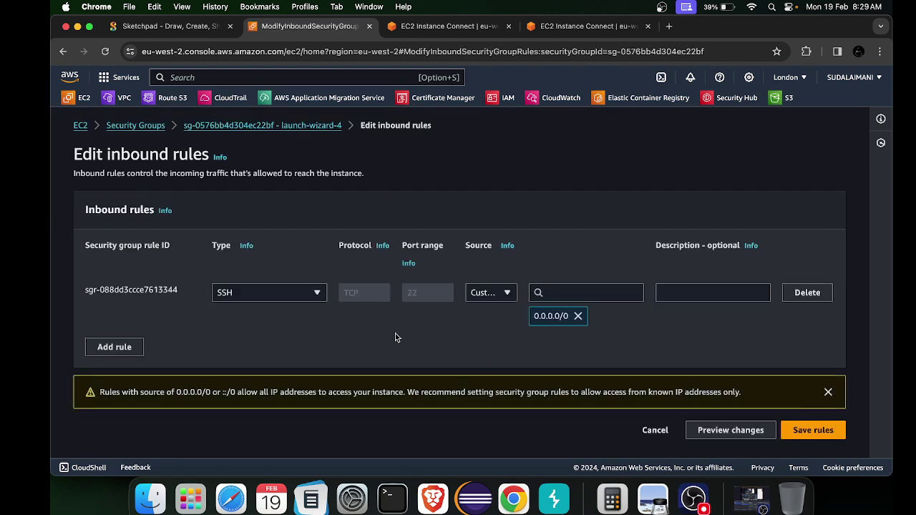
{"action": "left_click", "coordinate": [123, 345]}
{"action": "left_click", "coordinate": [250, 348]}
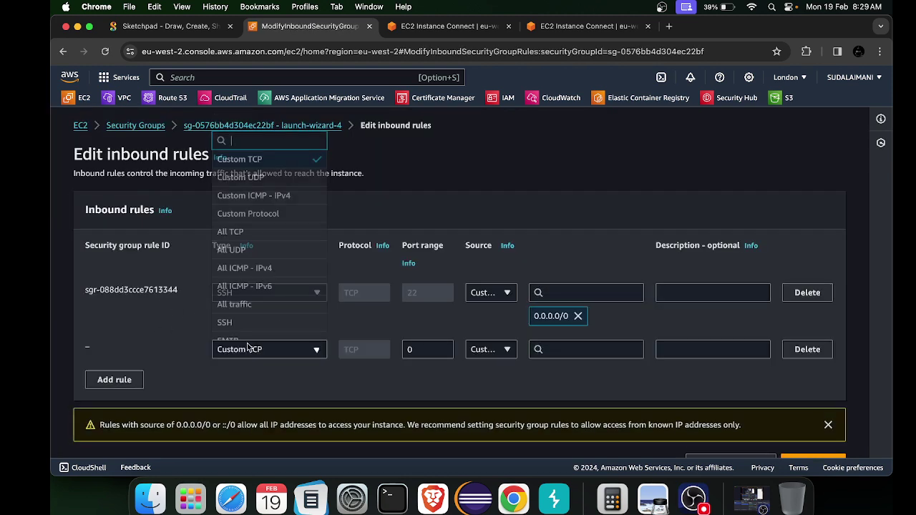
{"action": "left_click", "coordinate": [263, 268]}
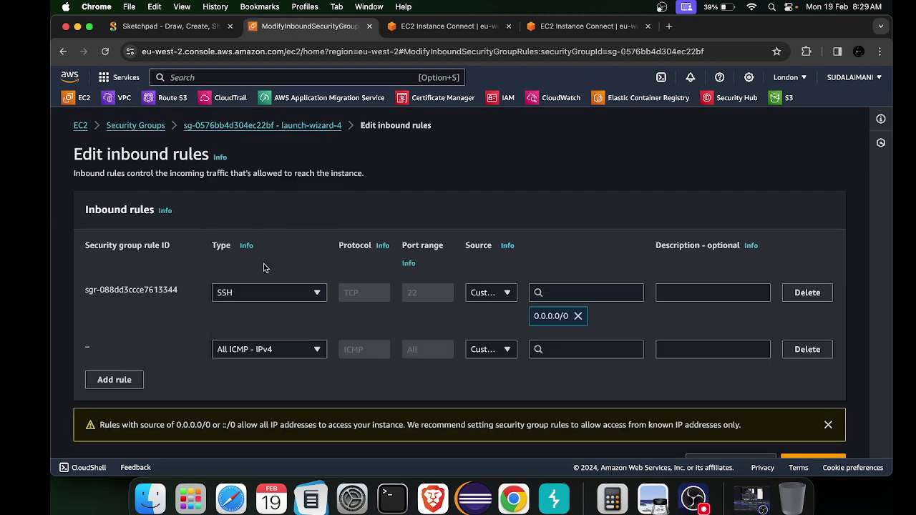
{"action": "left_click", "coordinate": [574, 348]}
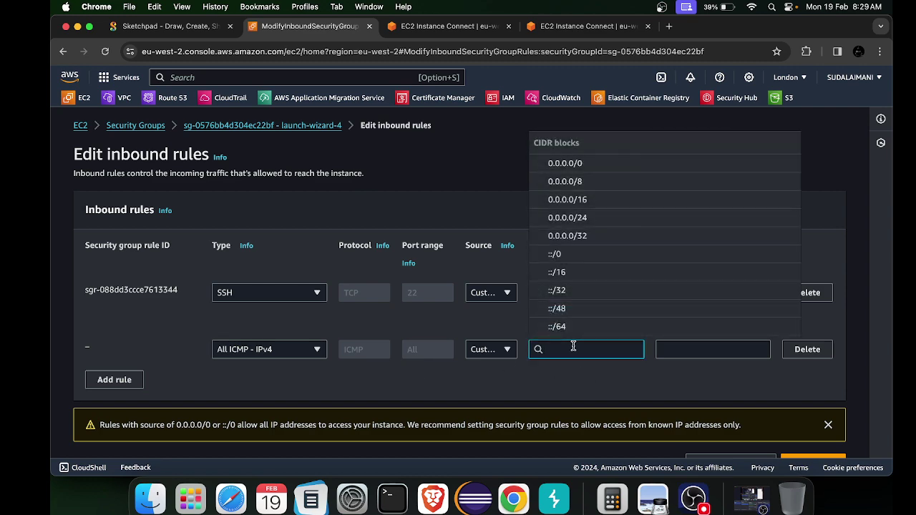
{"action": "left_click", "coordinate": [577, 163]}
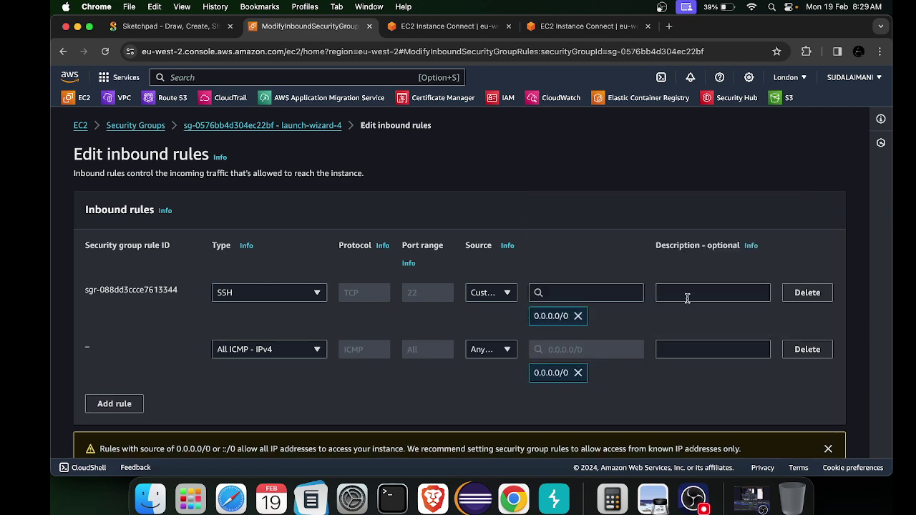
{"action": "scroll", "coordinate": [687, 301], "scroll_direction": "down", "scroll_amount": 2}
{"action": "left_click", "coordinate": [814, 438]}
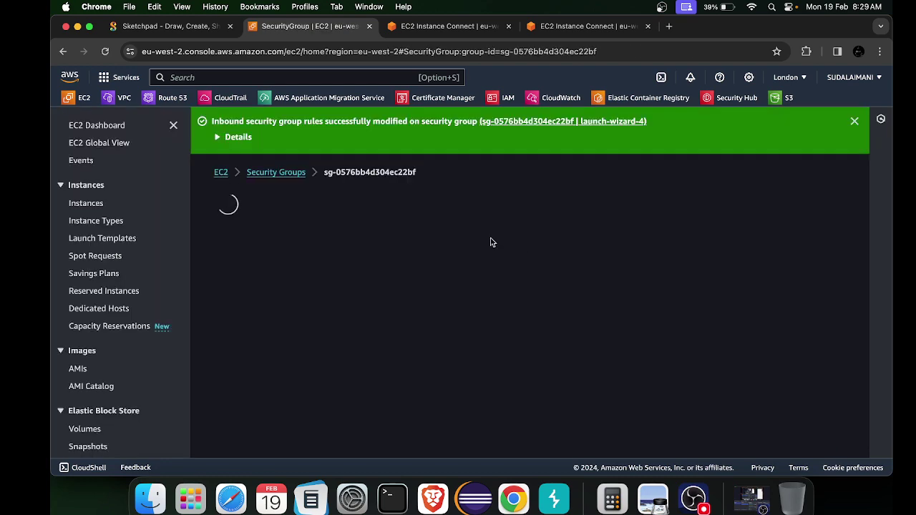
Reopen the running instances list, and rerun ping 18.169.19.61 from the vm-2 terminal.
{"action": "left_click", "coordinate": [221, 173]}
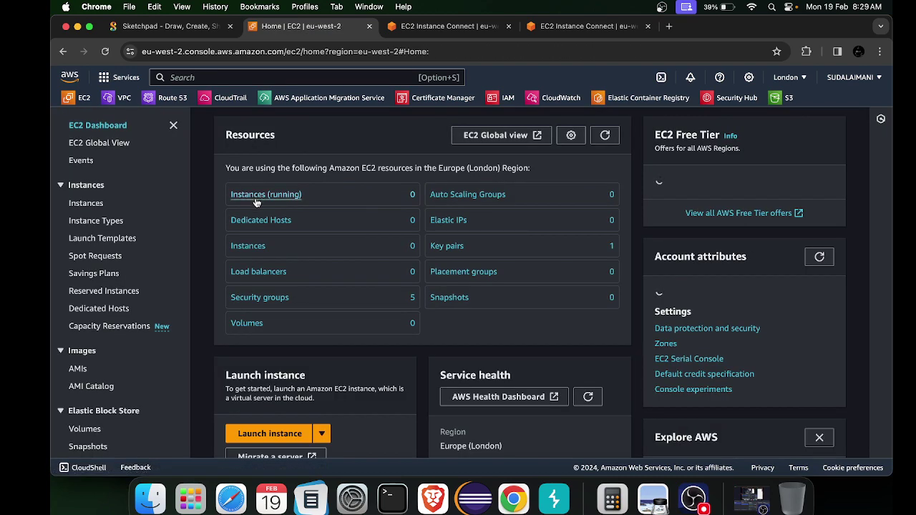
{"action": "left_click", "coordinate": [247, 194]}
{"action": "left_click", "coordinate": [464, 27]}
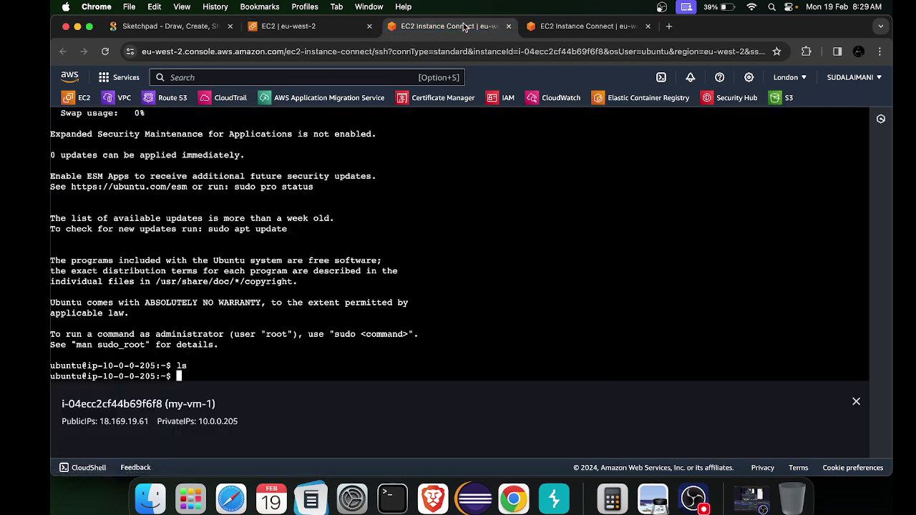
{"action": "left_click", "coordinate": [587, 26]}
{"action": "key", "text": "Up"}
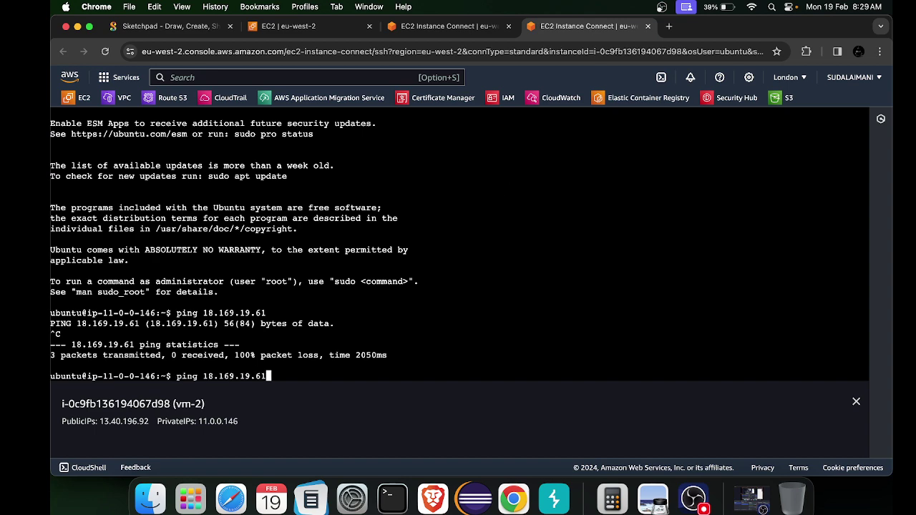
{"action": "key", "text": "Return"}
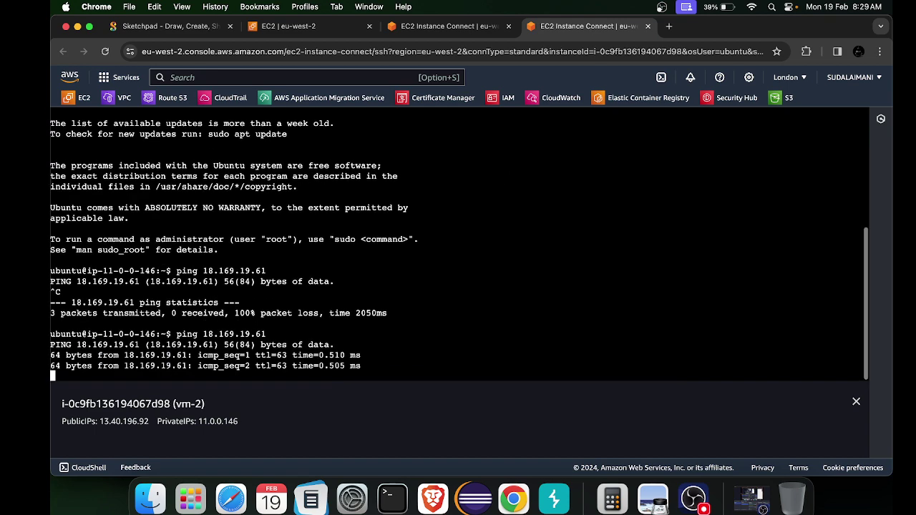
Stop the ping running in the vm-2 terminal and compare the packet statistics of both ping attempts.
{"action": "key", "text": "ctrl+c"}
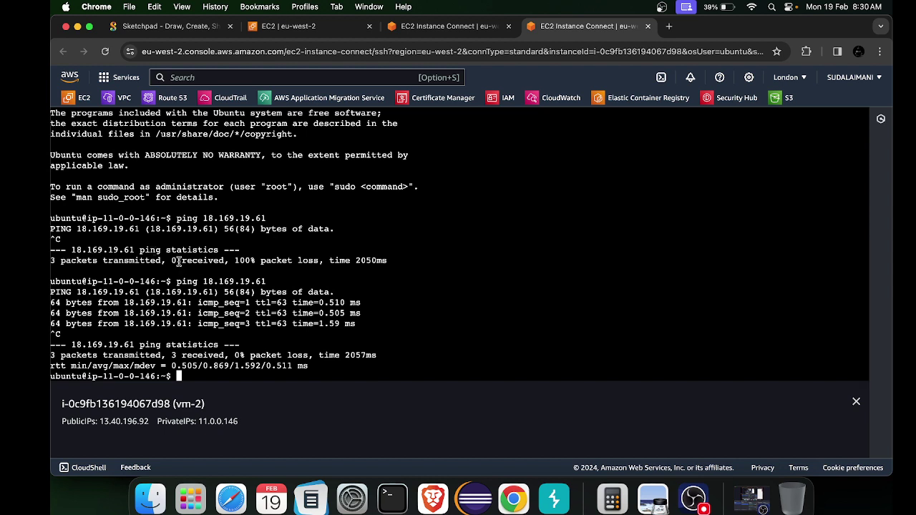
{"action": "left_click_drag", "start_coordinate": [250, 262], "coordinate": [311, 252]}
{"action": "left_click", "coordinate": [311, 252]}
{"action": "left_click_drag", "start_coordinate": [52, 350], "coordinate": [72, 353]}
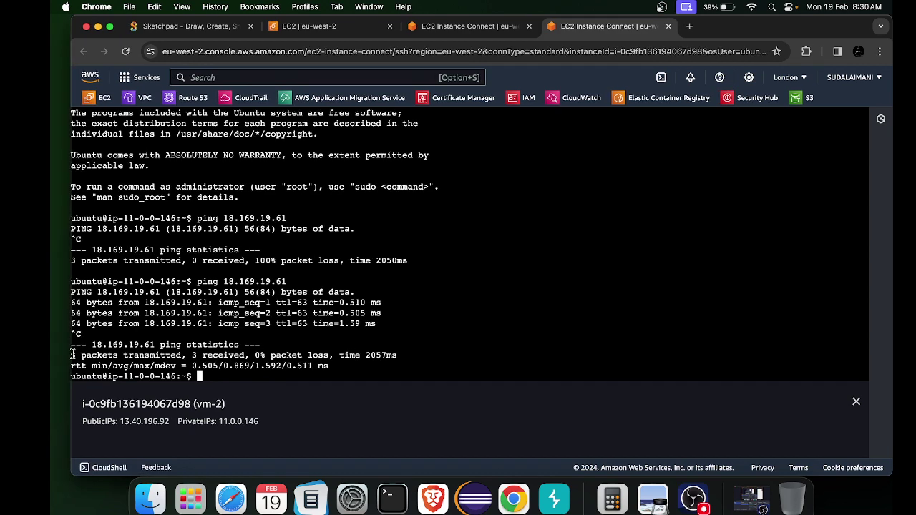
{"action": "left_click_drag", "start_coordinate": [192, 355], "coordinate": [213, 351]}
Go back to the EC2 instances list and copy vm-2's public IPv4 address from its instance details.
{"action": "left_click", "coordinate": [337, 25]}
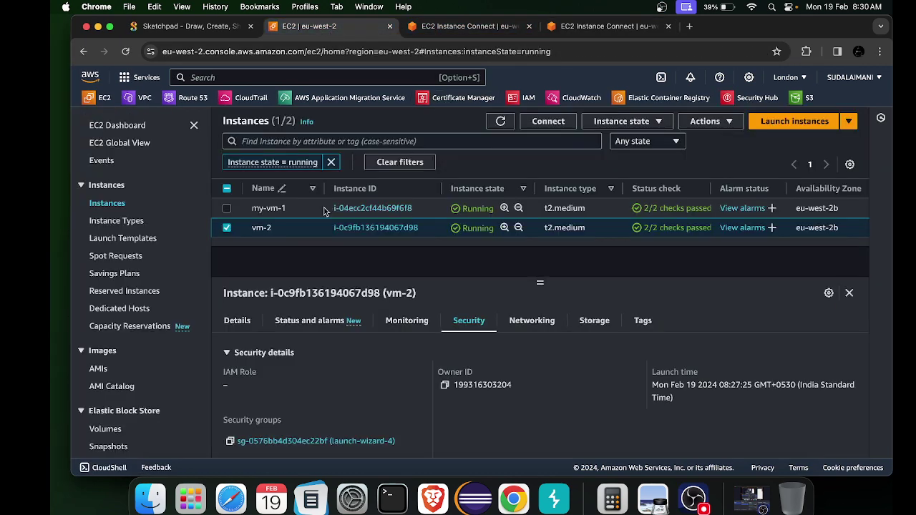
{"action": "left_click", "coordinate": [237, 321]}
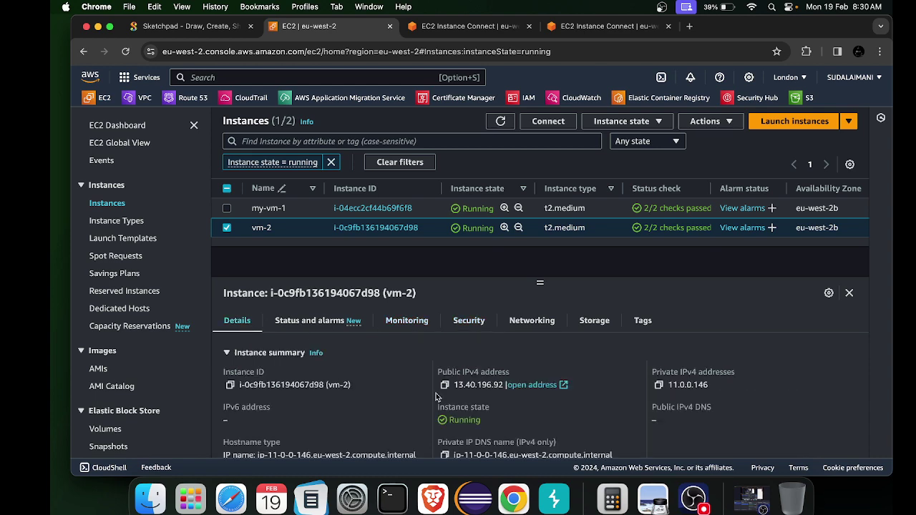
{"action": "left_click", "coordinate": [445, 385]}
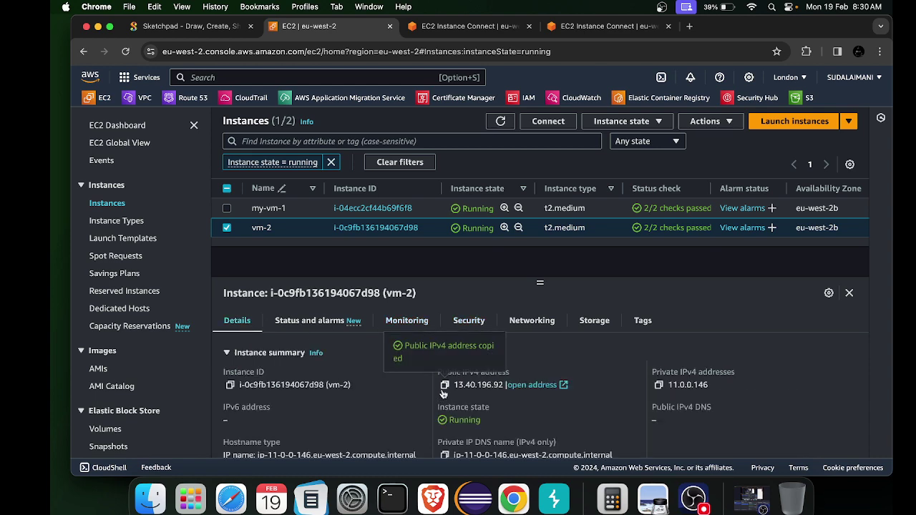
Ping vm-2's public address 13.40.196.92 from the my-vm-1 terminal, and stop it after a few replies.
{"action": "left_click", "coordinate": [449, 26]}
{"action": "type", "text": "pi"}
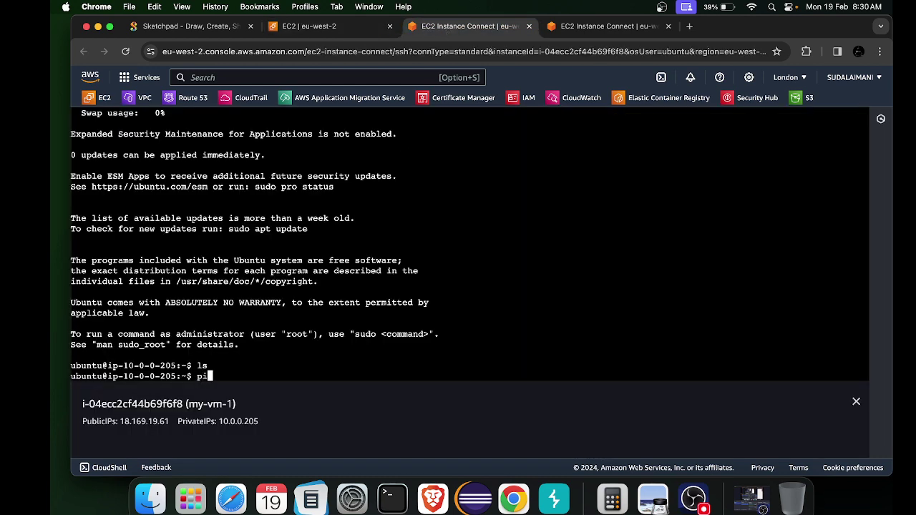
{"action": "type", "text": "ng"}
{"action": "right_click", "coordinate": [526, 337]}
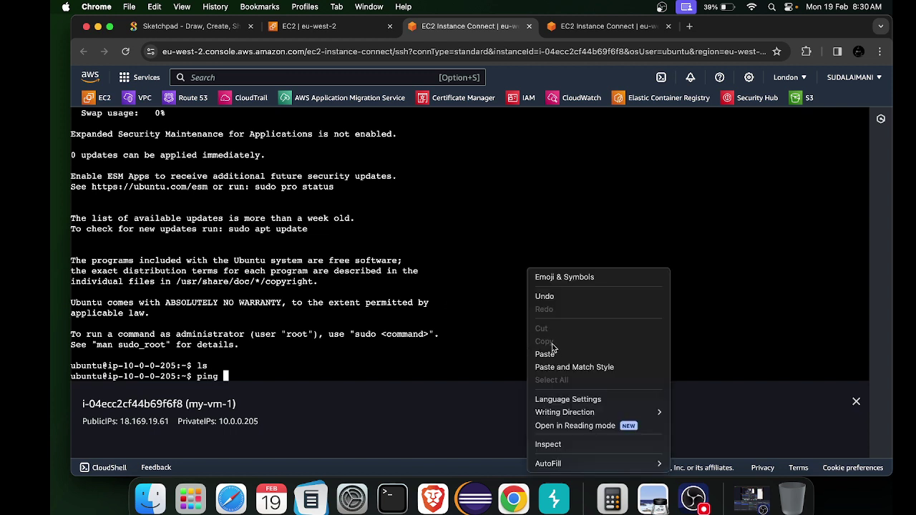
{"action": "left_click", "coordinate": [546, 355]}
{"action": "key", "text": "Return"}
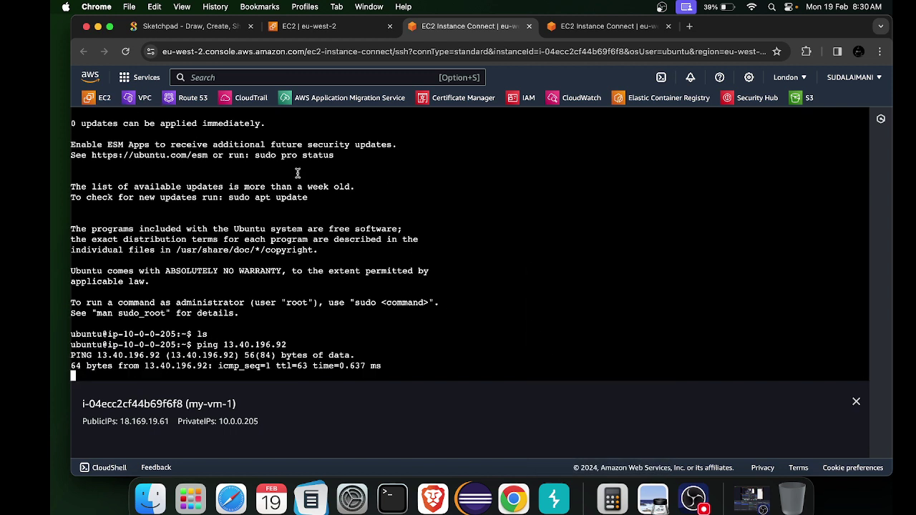
{"action": "key", "text": "ctrl+c"}
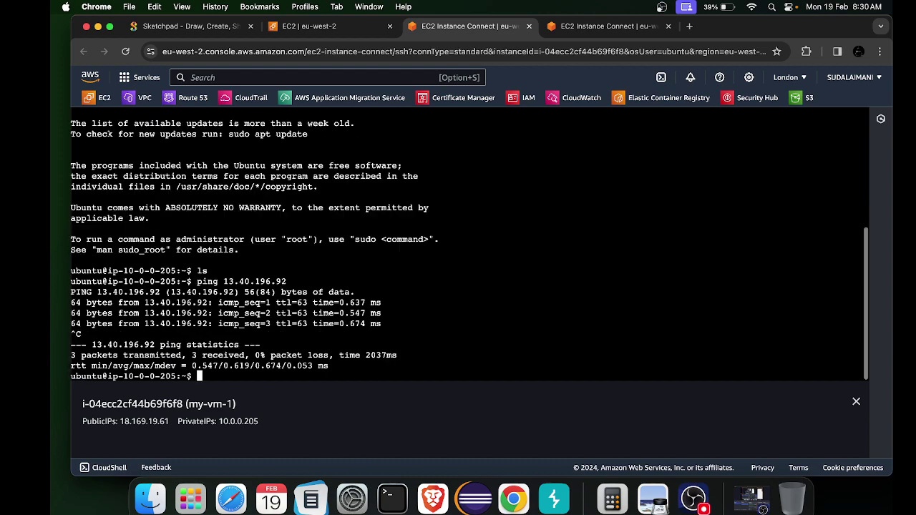
Make the browser full screen and draw a curve in the Sketchpad diagram linking the innermost boxes of the two VPCs.
{"action": "left_click", "coordinate": [109, 25]}
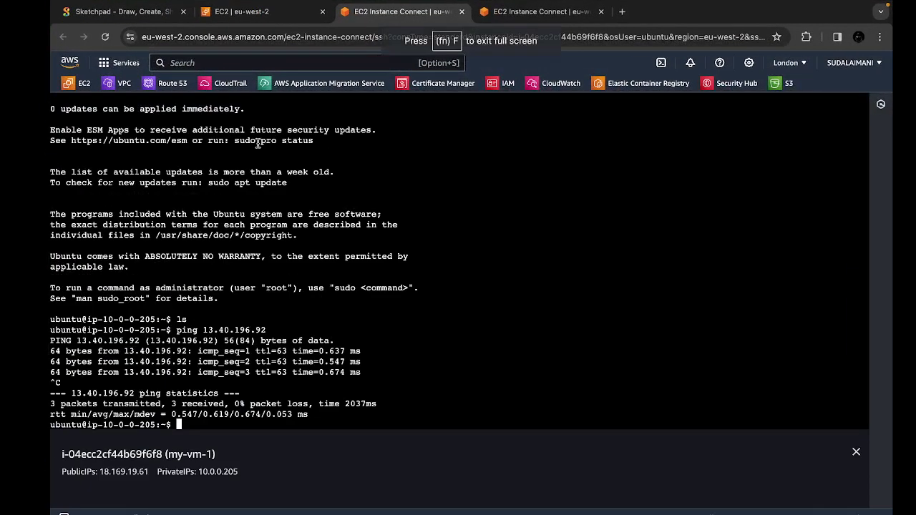
{"action": "left_click", "coordinate": [144, 14]}
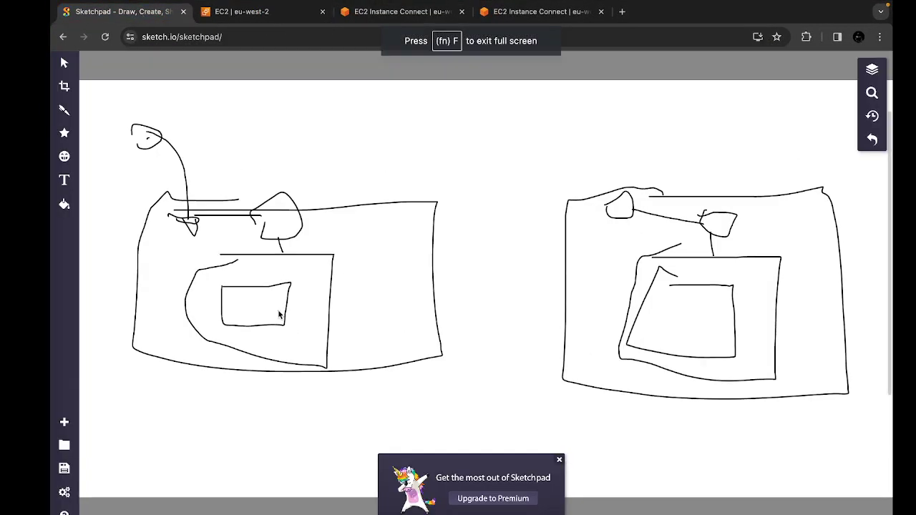
{"action": "mouse_move", "coordinate": [276, 314]}
{"action": "left_mouse_down"}
{"action": "mouse_move", "coordinate": [411, 236]}
{"action": "mouse_move", "coordinate": [618, 313]}
{"action": "mouse_move", "coordinate": [623, 326]}
{"action": "left_mouse_up"}
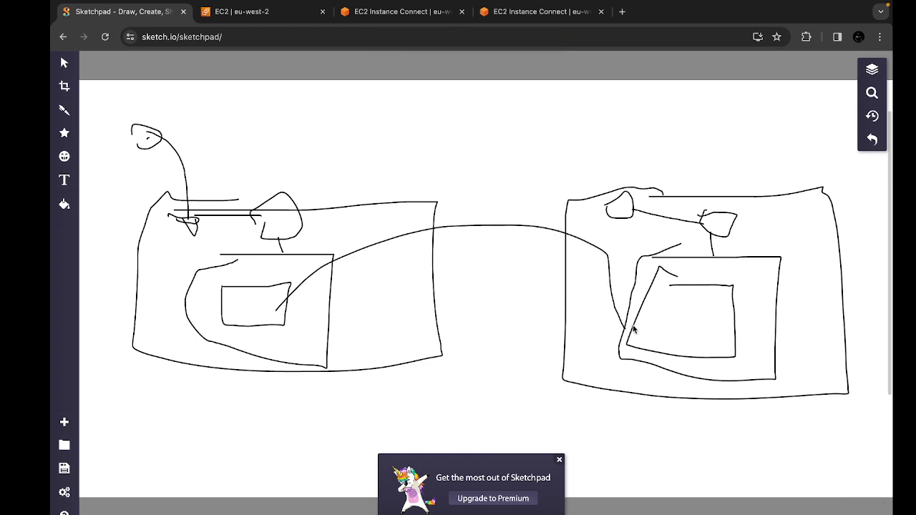
Copy vm-2's private IPv4 address from its instance details and ping 11.0.0.146 from the my-vm-1 terminal.
{"action": "left_click", "coordinate": [289, 12]}
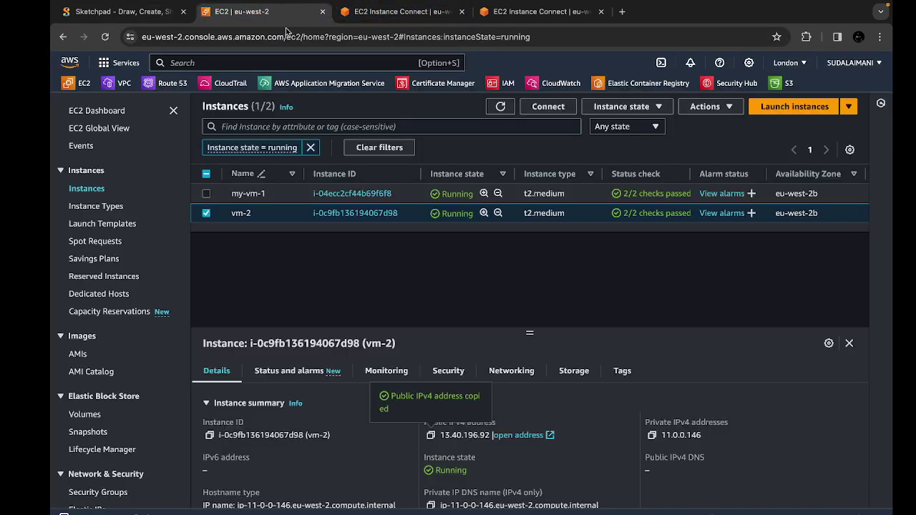
{"action": "left_click", "coordinate": [651, 435]}
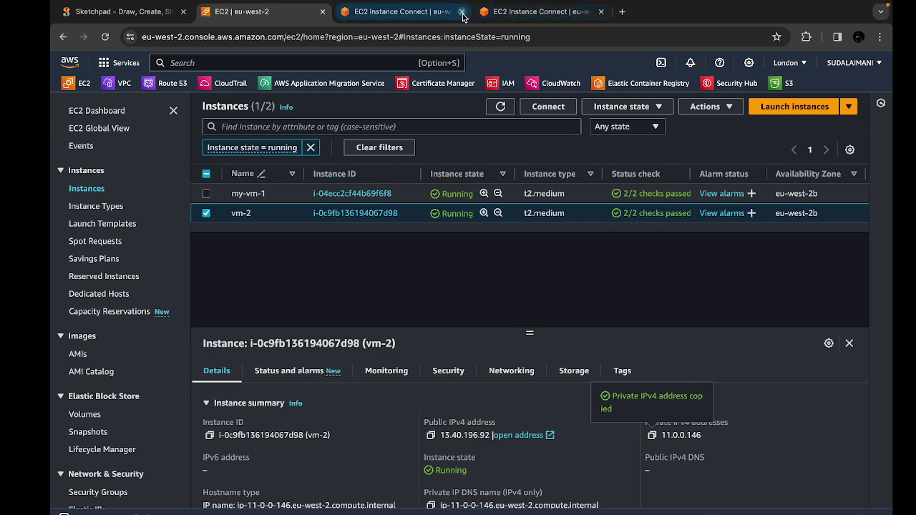
{"action": "left_click", "coordinate": [433, 13]}
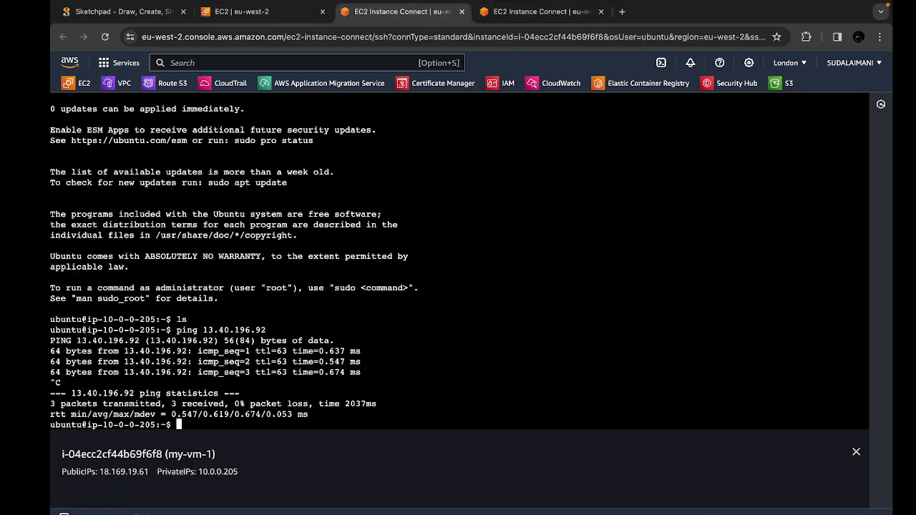
{"action": "type", "text": "ping"}
{"action": "right_click", "coordinate": [502, 249]}
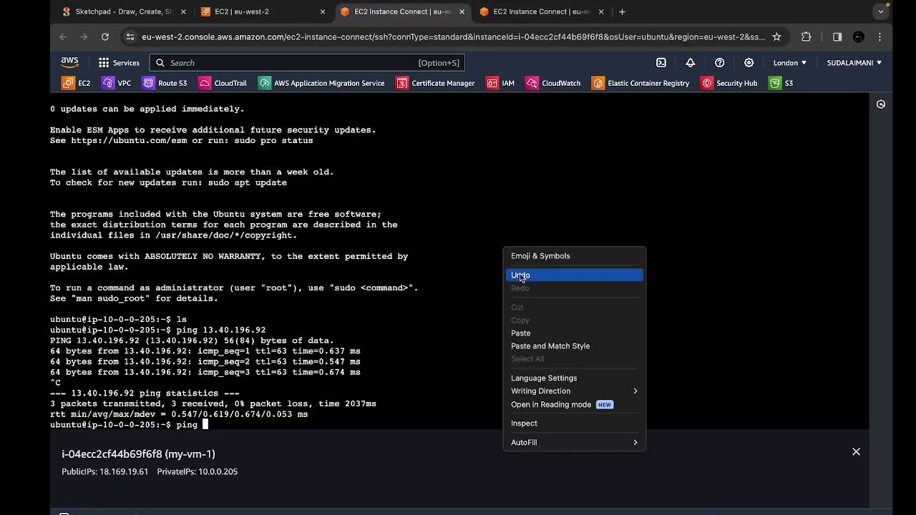
{"action": "left_click", "coordinate": [535, 334]}
{"action": "key", "text": "Return"}
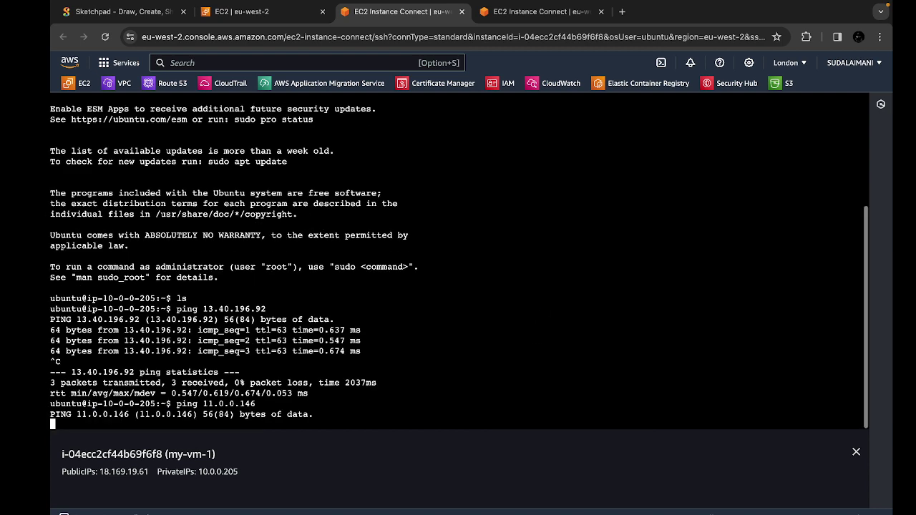
Select only my-vm-1 in the instances list and copy its private IPv4 address.
{"action": "left_click", "coordinate": [236, 12]}
{"action": "left_click", "coordinate": [206, 214]}
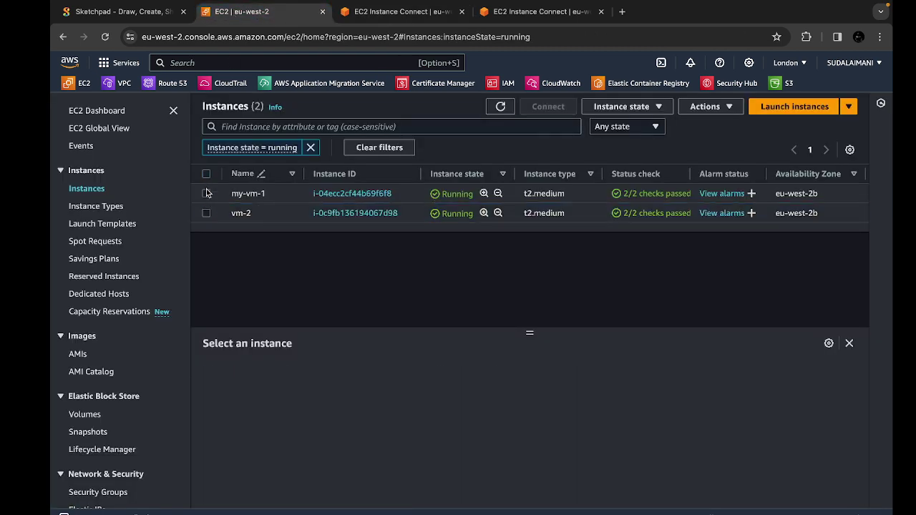
{"action": "left_click", "coordinate": [207, 195]}
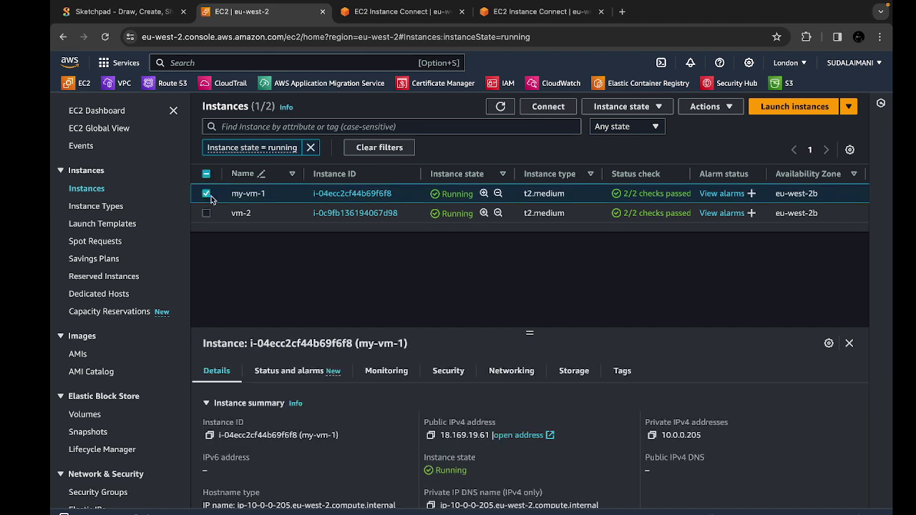
{"action": "left_click", "coordinate": [653, 435]}
Ping my-vm-1's private address 10.0.0.205 from the vm-2 terminal, and check on the ping running in my-vm-1.
{"action": "left_click", "coordinate": [538, 11]}
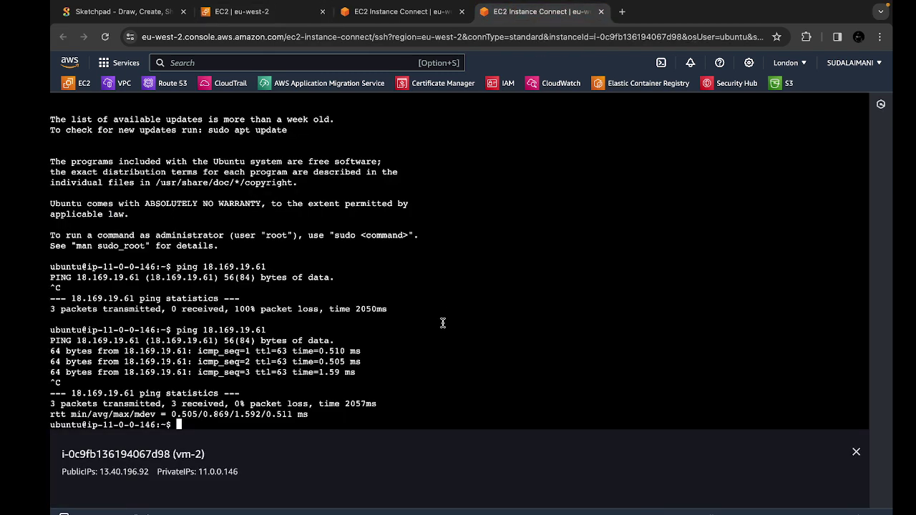
{"action": "type", "text": "ping"}
{"action": "right_click", "coordinate": [521, 320]}
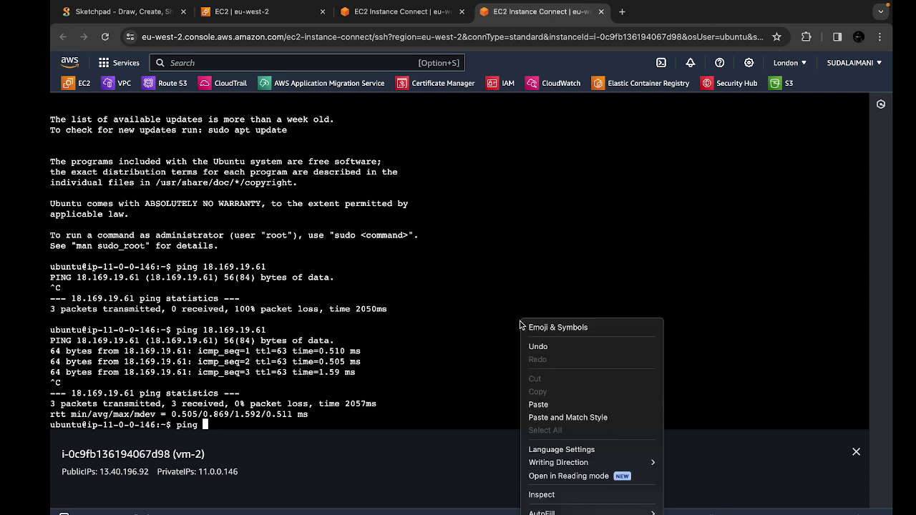
{"action": "left_click", "coordinate": [545, 405]}
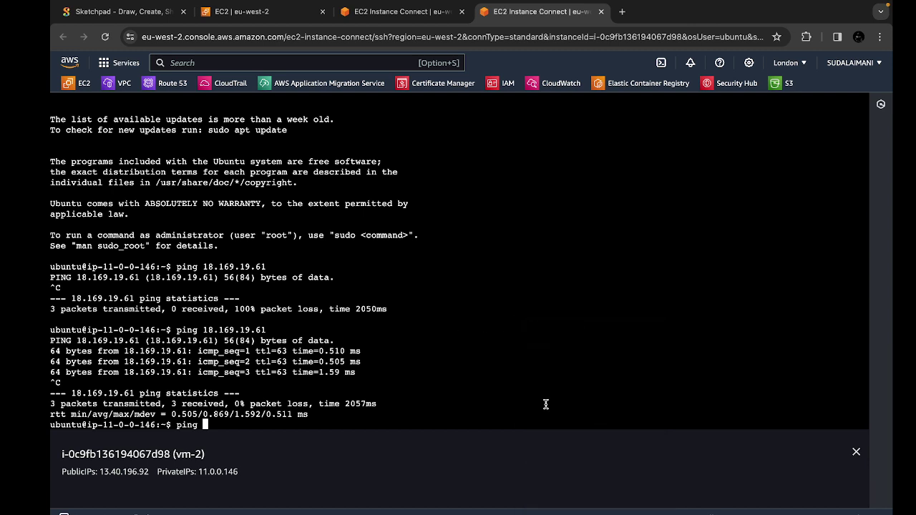
{"action": "key", "text": "Return"}
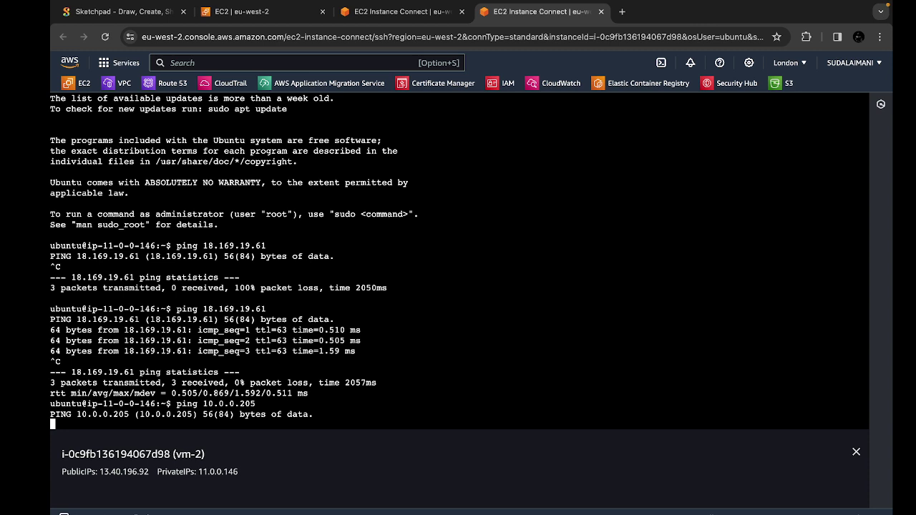
{"action": "left_click", "coordinate": [403, 12]}
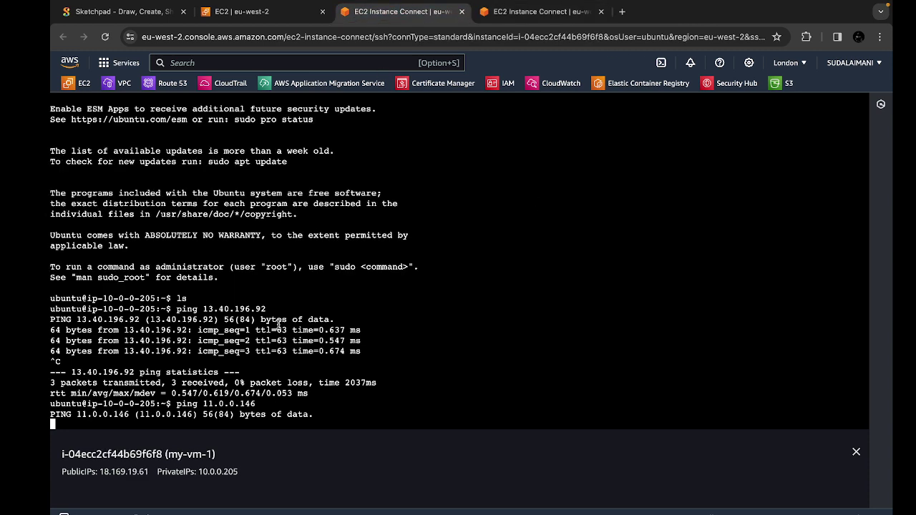
Draw a crossed router symbol between and above the two VPCs in the Sketchpad diagram, with a line to each VPC.
{"action": "left_click", "coordinate": [103, 12]}
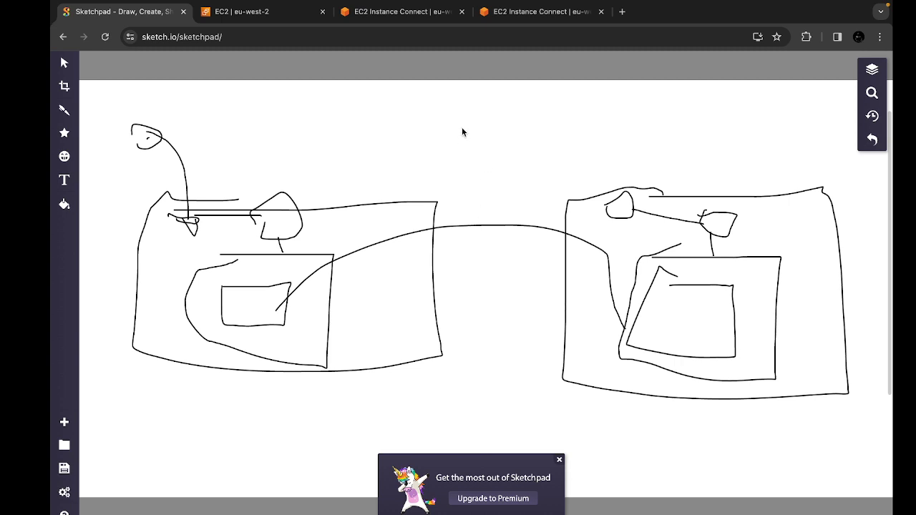
{"action": "mouse_move", "coordinate": [463, 128]}
{"action": "left_mouse_down"}
{"action": "mouse_move", "coordinate": [467, 180]}
{"action": "mouse_move", "coordinate": [497, 123]}
{"action": "mouse_move", "coordinate": [462, 127]}
{"action": "mouse_move", "coordinate": [509, 174]}
{"action": "left_mouse_up"}
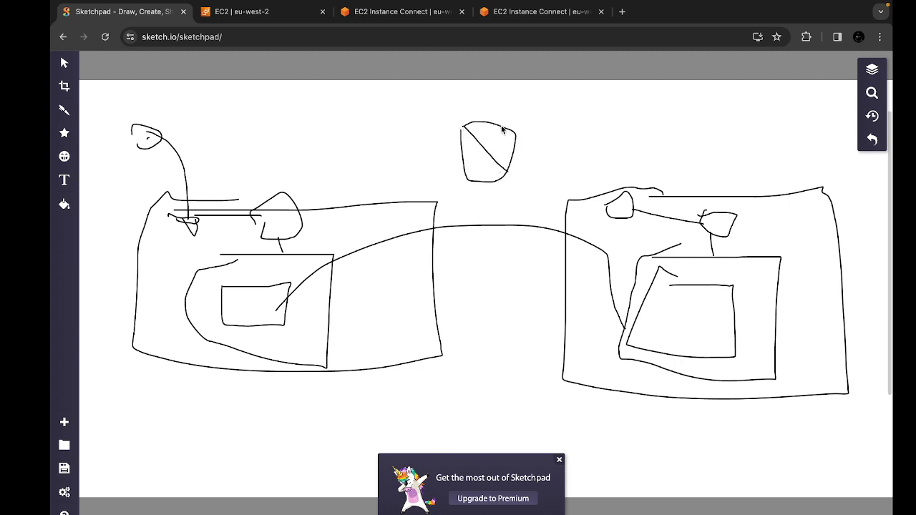
{"action": "left_click_drag", "start_coordinate": [502, 129], "coordinate": [469, 166]}
{"action": "left_click", "coordinate": [484, 177]}
{"action": "left_click_drag", "start_coordinate": [469, 151], "coordinate": [473, 149]}
{"action": "mouse_move", "coordinate": [332, 208]}
{"action": "left_mouse_down"}
{"action": "mouse_move", "coordinate": [361, 183]}
{"action": "mouse_move", "coordinate": [463, 155]}
{"action": "mouse_move", "coordinate": [544, 174]}
{"action": "mouse_move", "coordinate": [581, 215]}
{"action": "left_mouse_up"}
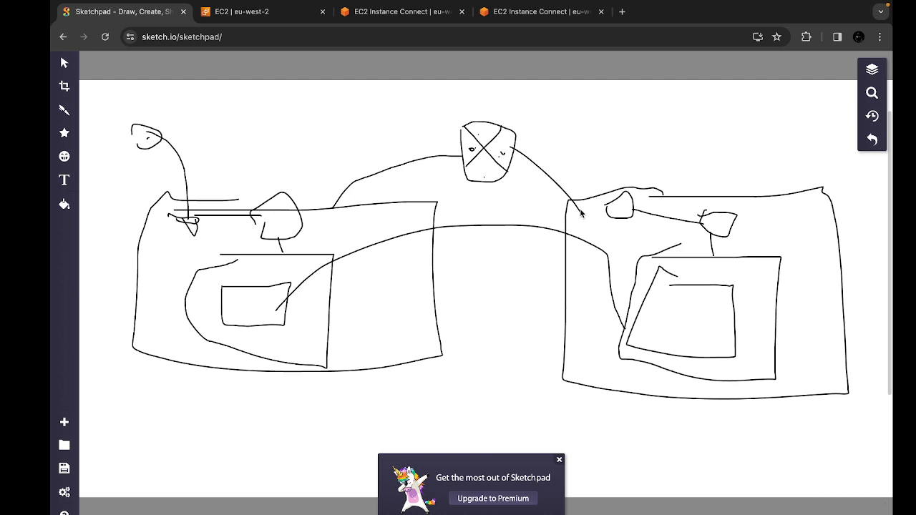
Open the VPC console in place of the EC2 instances list, and stop the pings running on my-vm-1 and vm-2.
{"action": "left_click", "coordinate": [262, 11]}
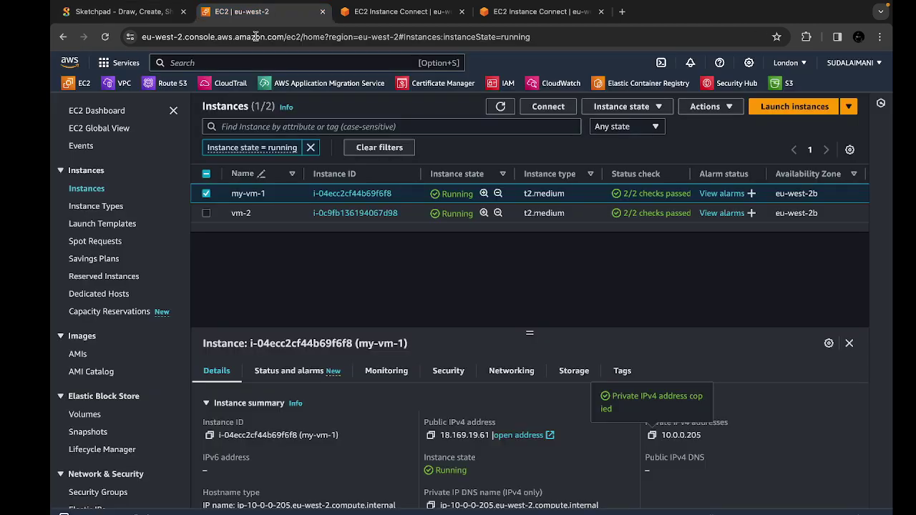
{"action": "left_click", "coordinate": [122, 85]}
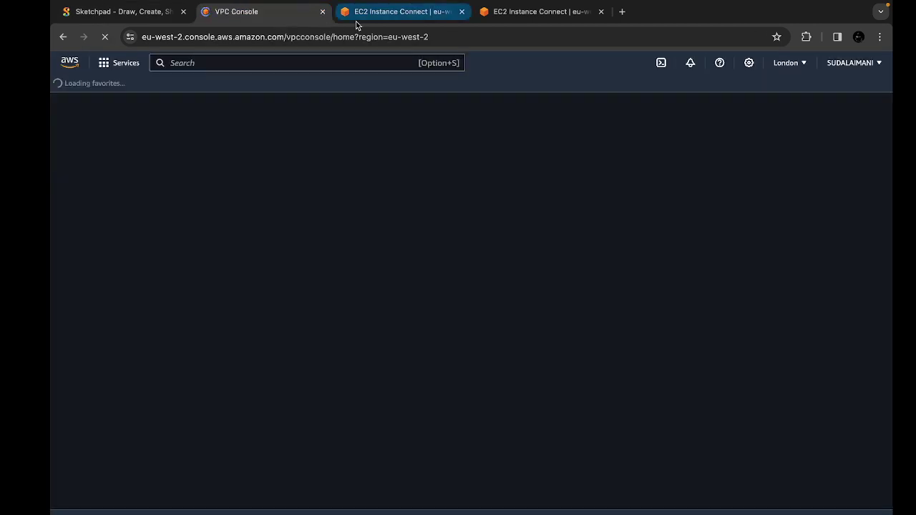
{"action": "left_click", "coordinate": [356, 21]}
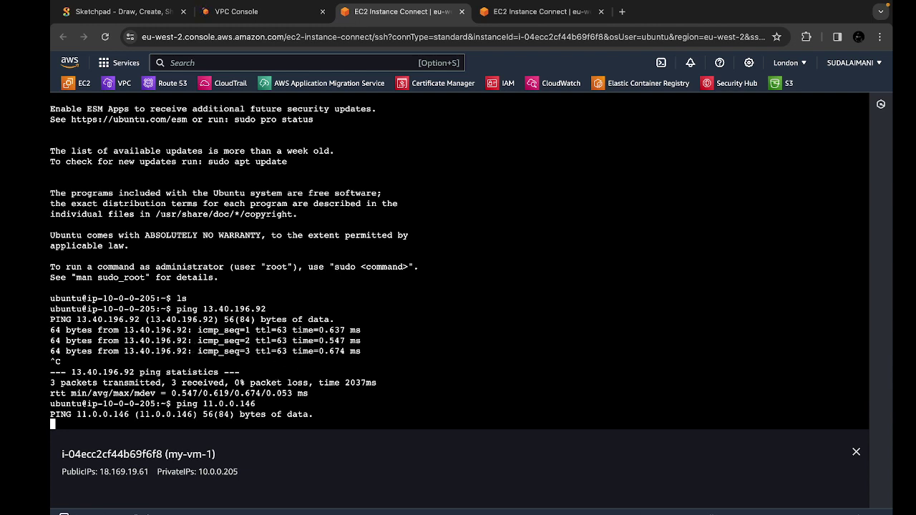
{"action": "key", "text": "ctrl+c"}
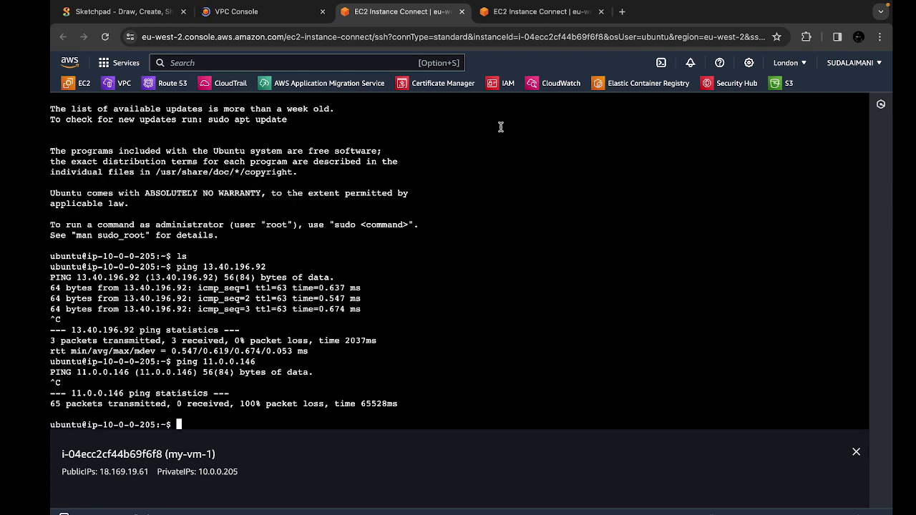
{"action": "left_click", "coordinate": [533, 12]}
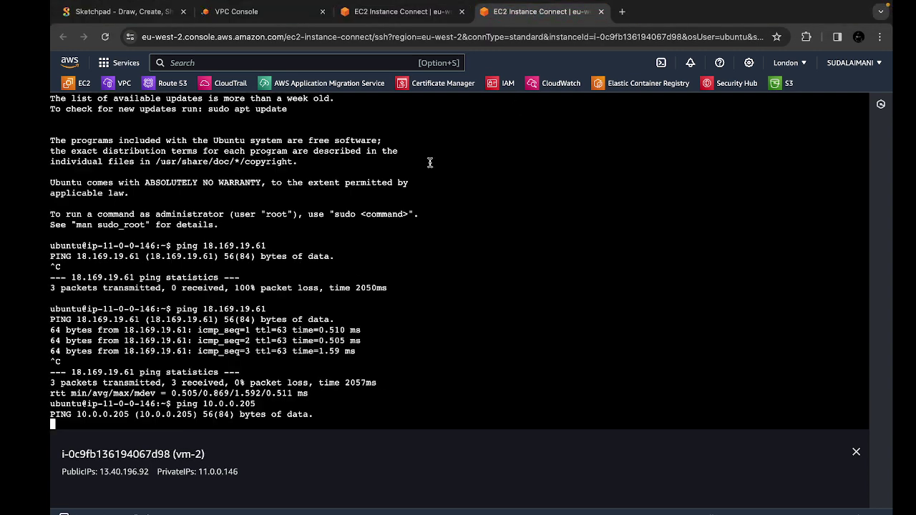
{"action": "key", "text": "ctrl+c"}
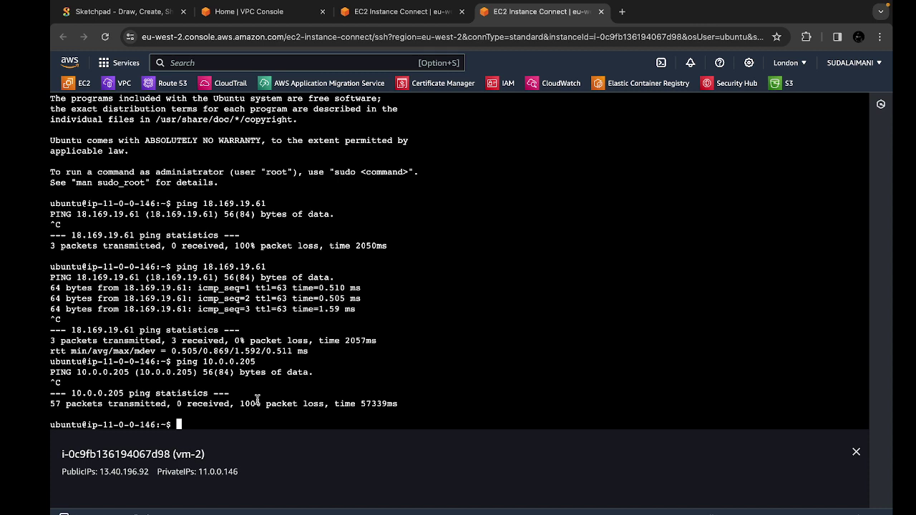
Restart the private pings: 10.0.0.205 from the vm-2 terminal and 11.0.0.146 from the my-vm-1 terminal.
{"action": "key", "text": "Up"}
{"action": "key", "text": "Return"}
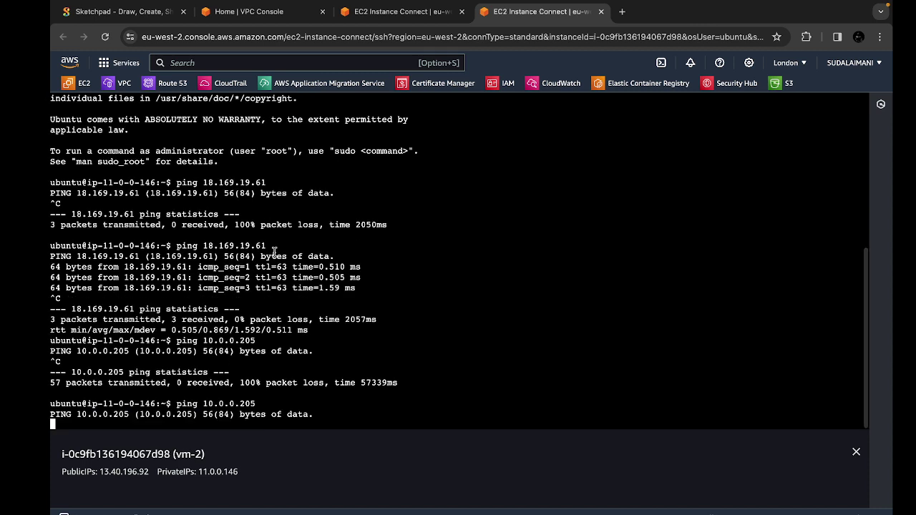
{"action": "left_click", "coordinate": [419, 14]}
{"action": "key", "text": "Up"}
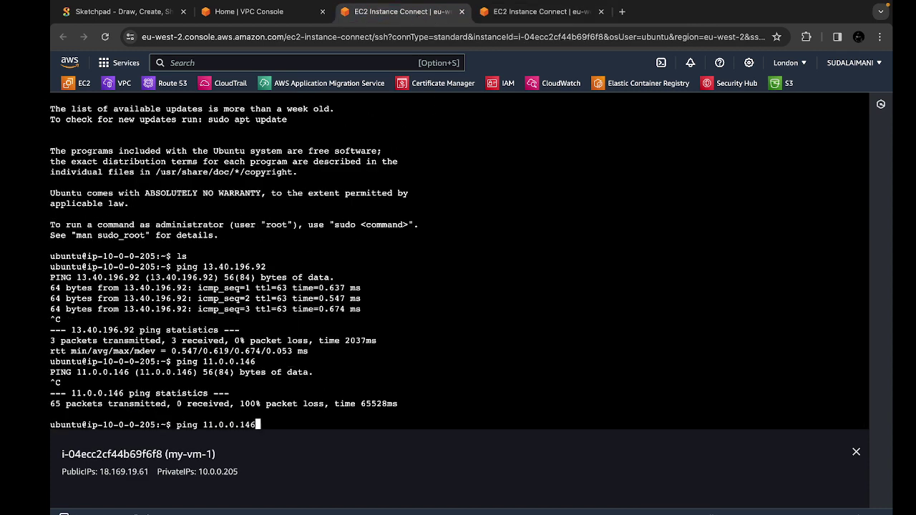
{"action": "key", "text": "Return"}
Open the peering connections list in the VPC console and start creating a peering connection.
{"action": "left_click", "coordinate": [261, 14]}
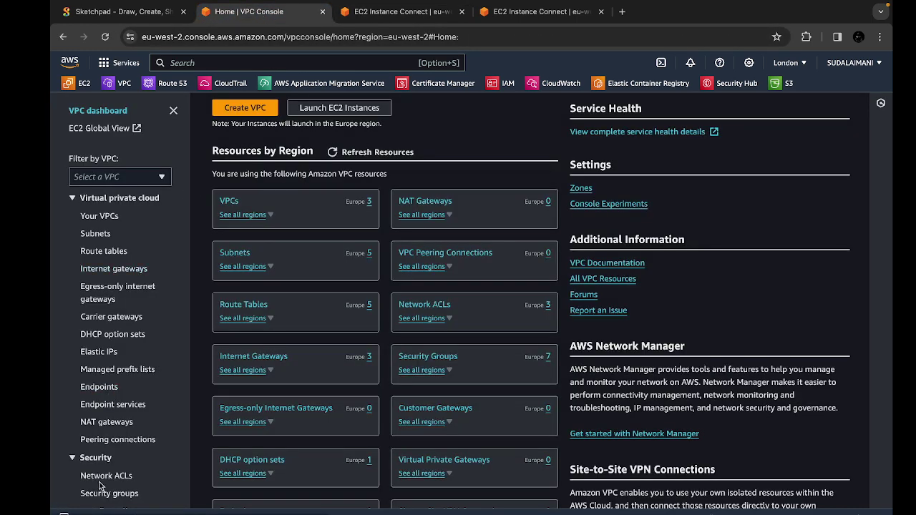
{"action": "left_click", "coordinate": [100, 439]}
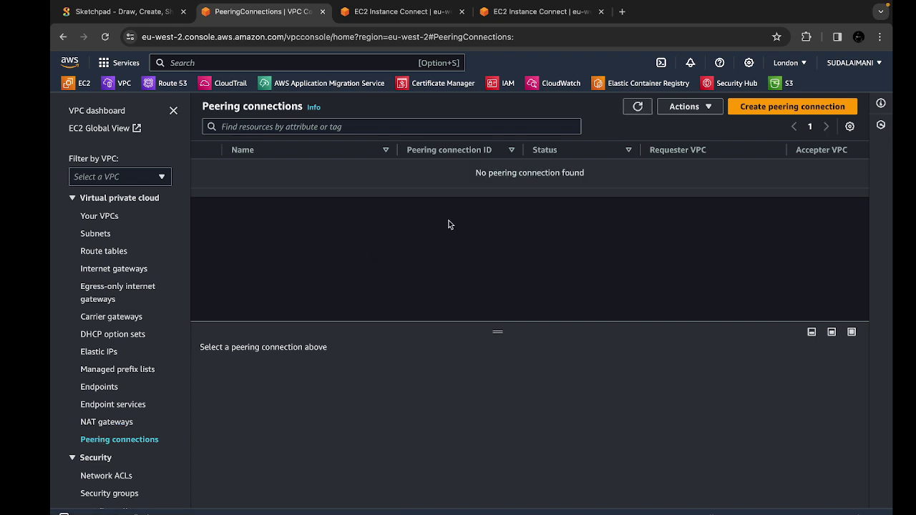
{"action": "left_click_drag", "start_coordinate": [481, 177], "coordinate": [532, 177]}
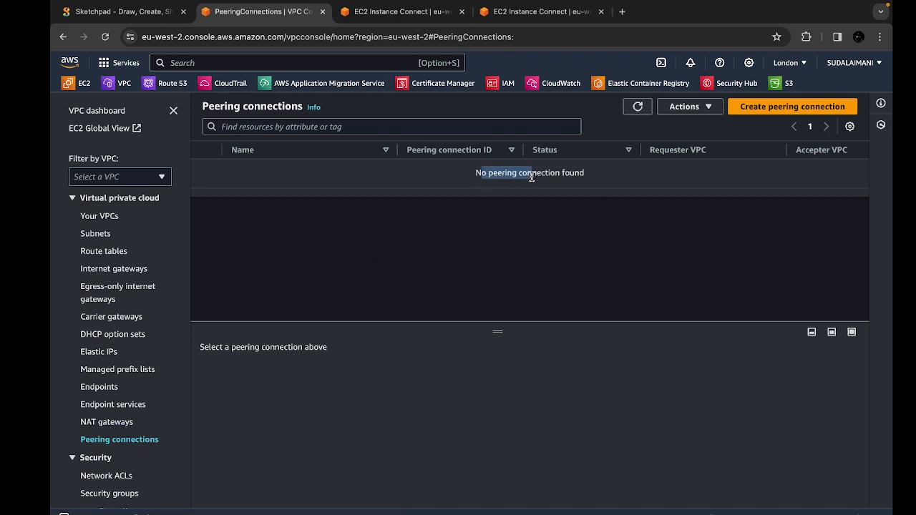
{"action": "left_click", "coordinate": [539, 176]}
{"action": "left_click", "coordinate": [772, 107]}
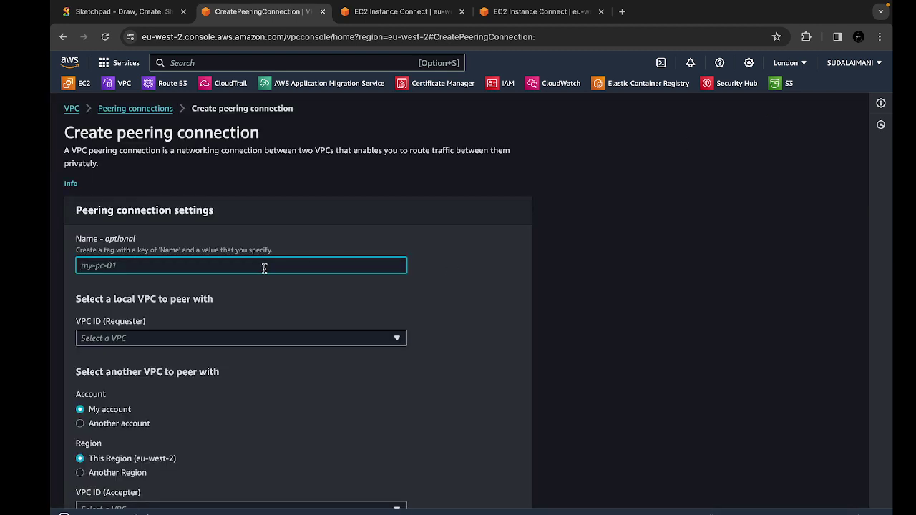
Look over the peering connection settings and name the connection my-peering.
{"action": "scroll", "coordinate": [264, 268], "scroll_direction": "down", "scroll_amount": 3}
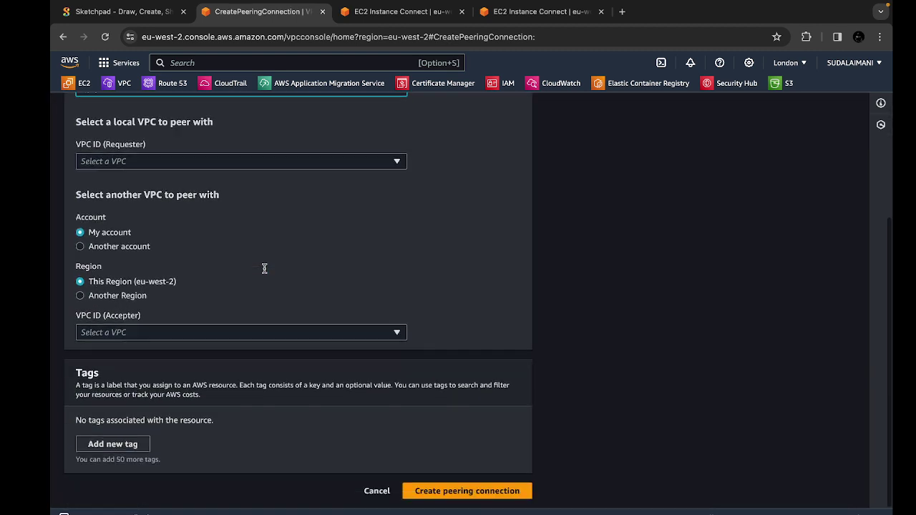
{"action": "scroll", "coordinate": [264, 268], "scroll_direction": "up", "scroll_amount": 2}
{"action": "scroll", "coordinate": [264, 268], "scroll_direction": "up", "scroll_amount": 1}
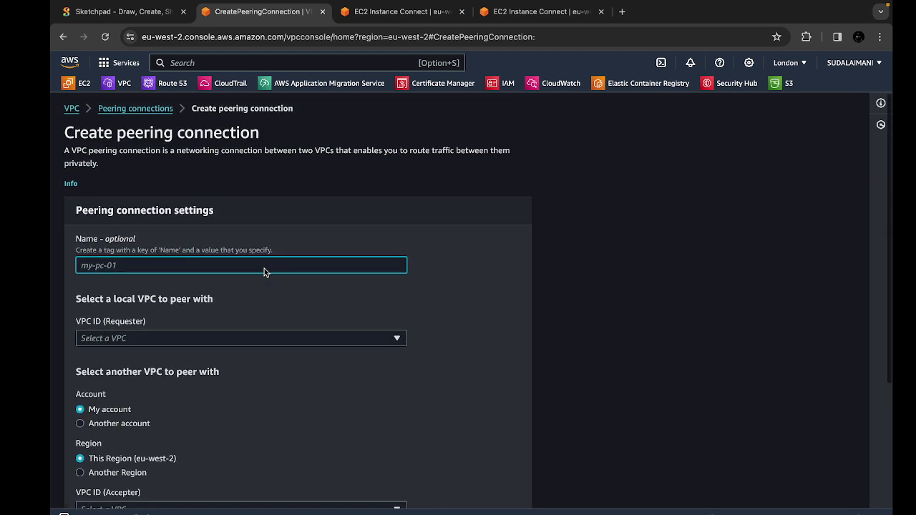
{"action": "type", "text": "my-"}
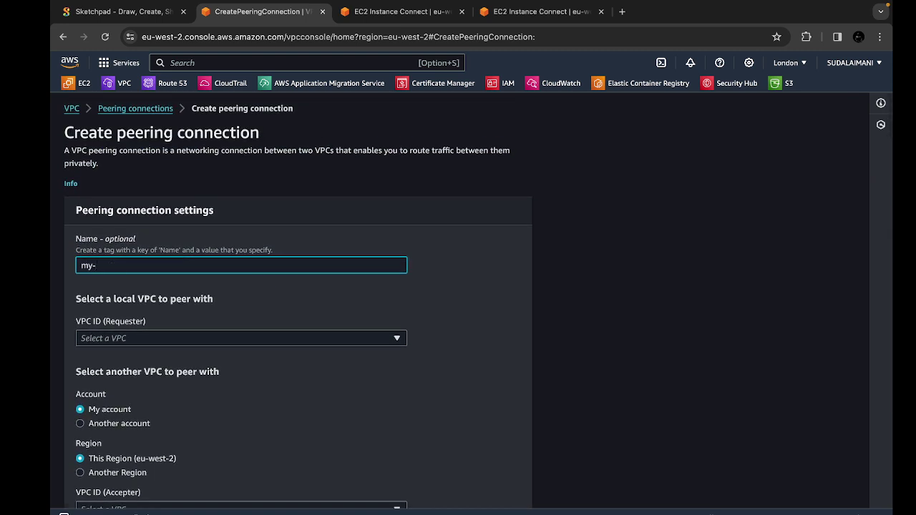
{"action": "type", "text": "peeringt"}
Choose my-vpc-01 as the requester VPC and check its CIDR.
{"action": "left_click", "coordinate": [118, 338]}
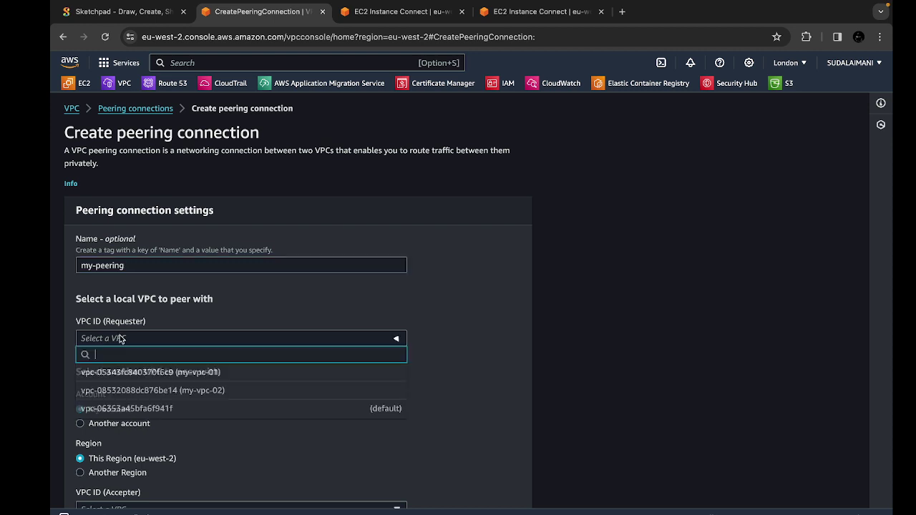
{"action": "left_click", "coordinate": [169, 374]}
{"action": "scroll", "coordinate": [168, 372], "scroll_direction": "down", "scroll_amount": 2}
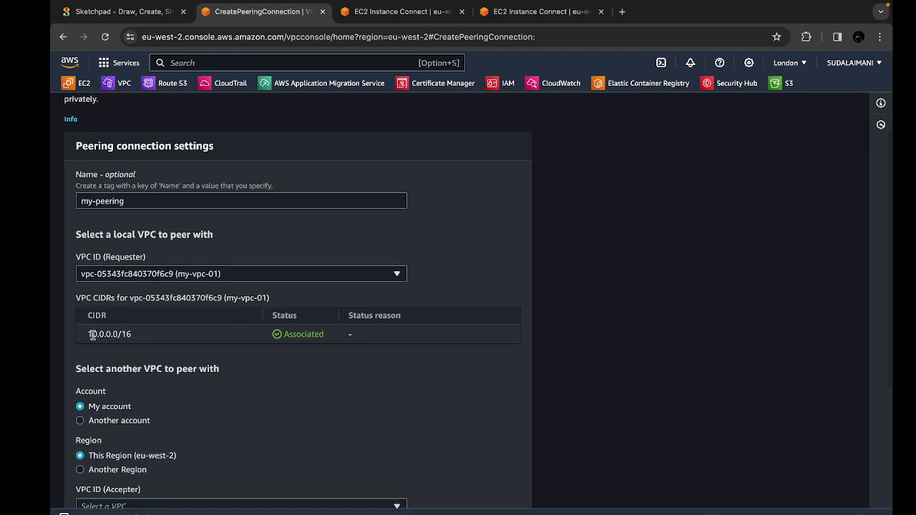
{"action": "left_click_drag", "start_coordinate": [88, 335], "coordinate": [145, 337]}
{"action": "left_click", "coordinate": [142, 335]}
{"action": "scroll", "coordinate": [142, 335], "scroll_direction": "down", "scroll_amount": 3}
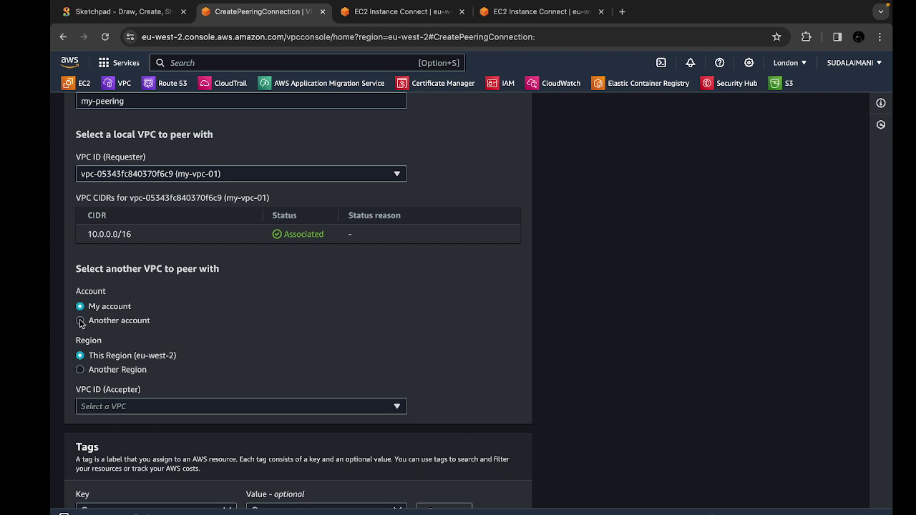
{"action": "left_click", "coordinate": [126, 322]}
{"action": "left_click", "coordinate": [132, 358]}
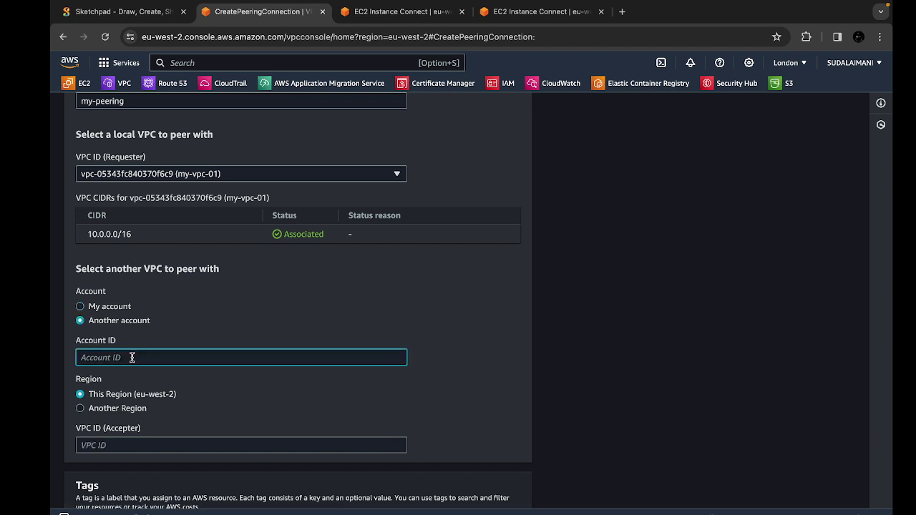
{"action": "left_click", "coordinate": [85, 307]}
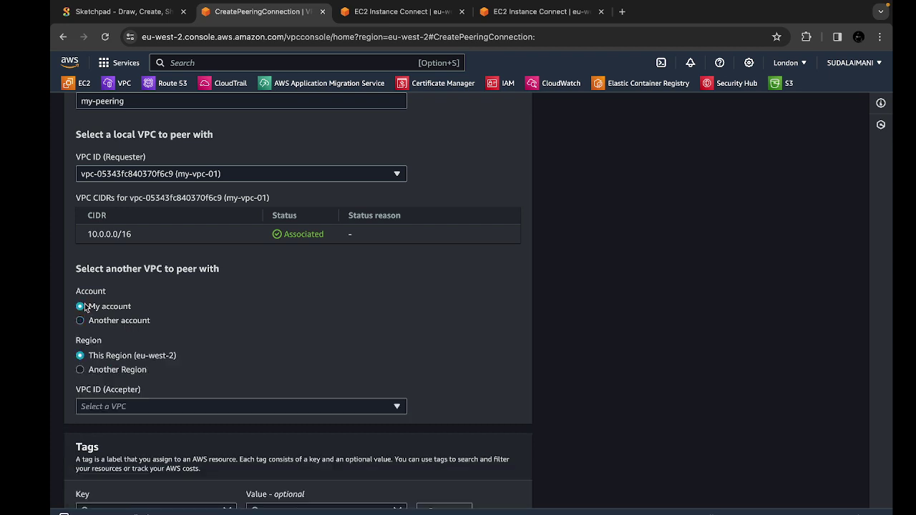
Choose my-vpc-02 as the accepter VPC in the same account and region, and create the peering connection.
{"action": "scroll", "coordinate": [161, 334], "scroll_direction": "down", "scroll_amount": 2}
{"action": "left_click", "coordinate": [124, 330]}
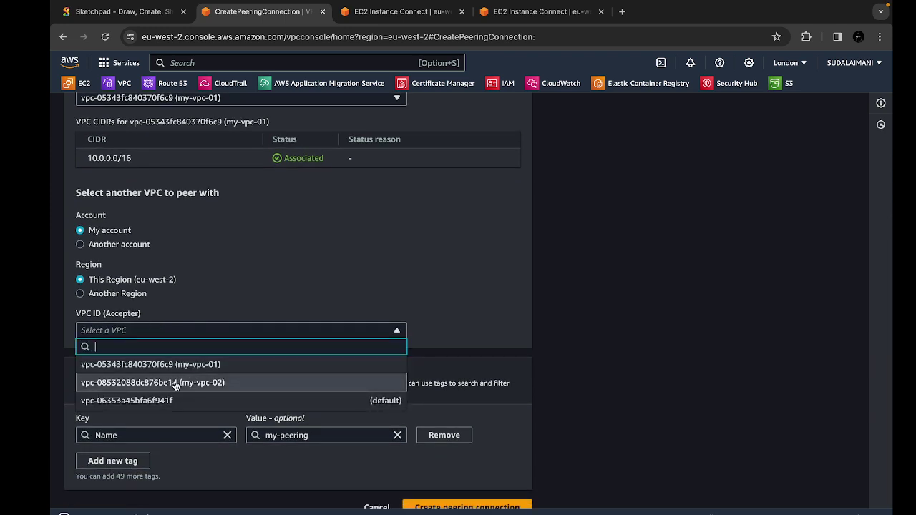
{"action": "left_click", "coordinate": [139, 383]}
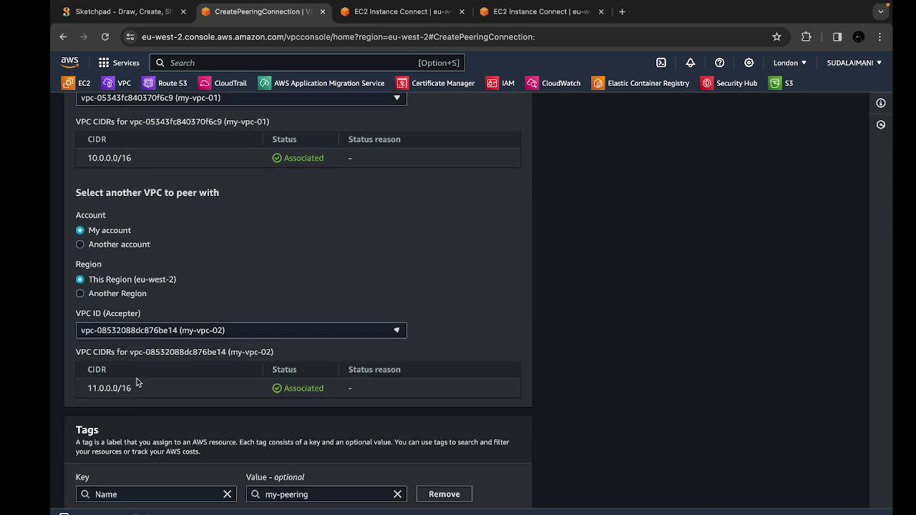
{"action": "scroll", "coordinate": [305, 290], "scroll_direction": "up", "scroll_amount": 3}
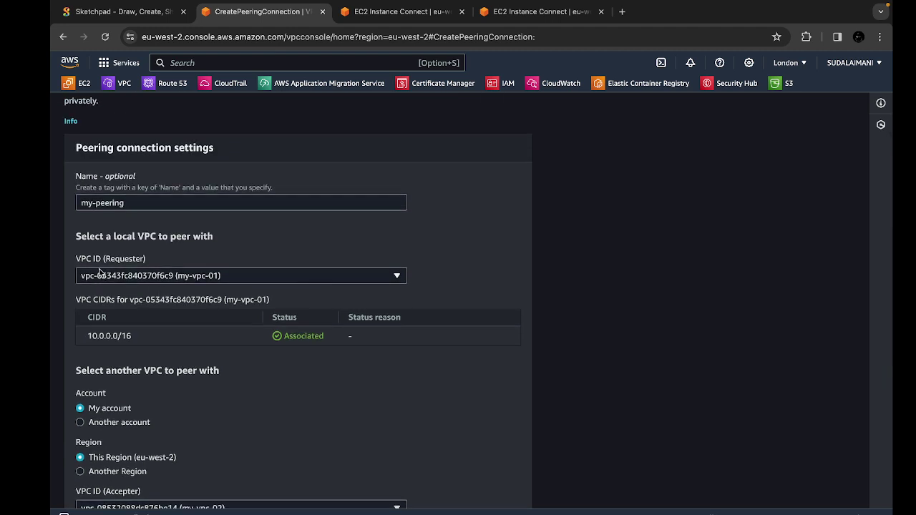
{"action": "scroll", "coordinate": [213, 277], "scroll_direction": "down", "scroll_amount": 3}
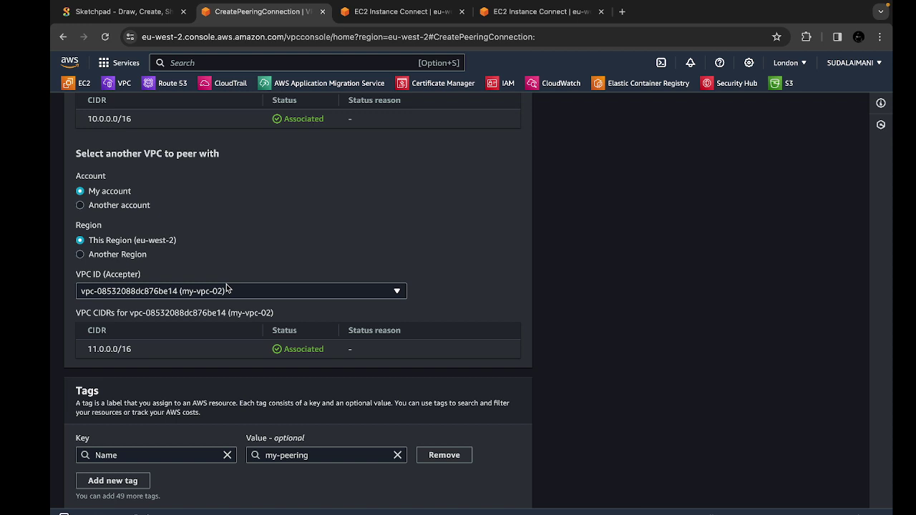
{"action": "scroll", "coordinate": [226, 288], "scroll_direction": "down", "scroll_amount": 2}
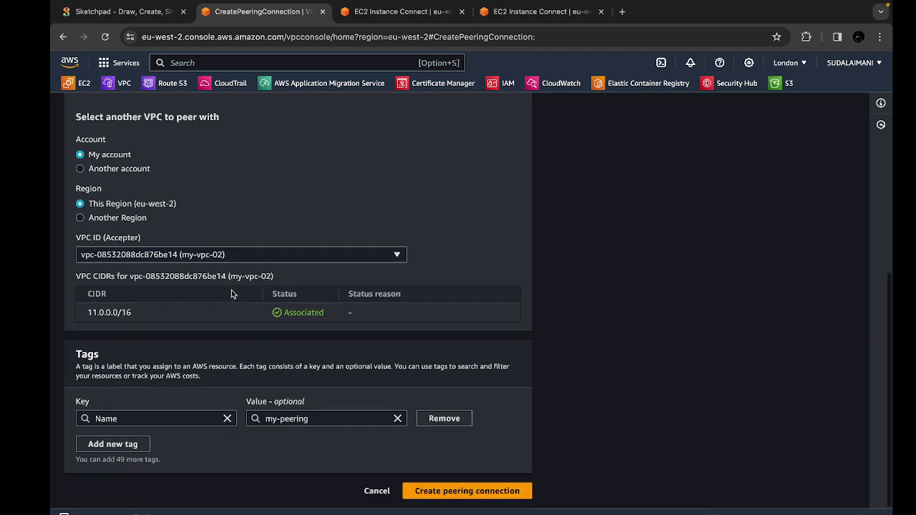
{"action": "left_click", "coordinate": [462, 496]}
Check the ping running in my-vm-1 and review the VPC diagram in Sketchpad.
{"action": "left_click", "coordinate": [401, 12]}
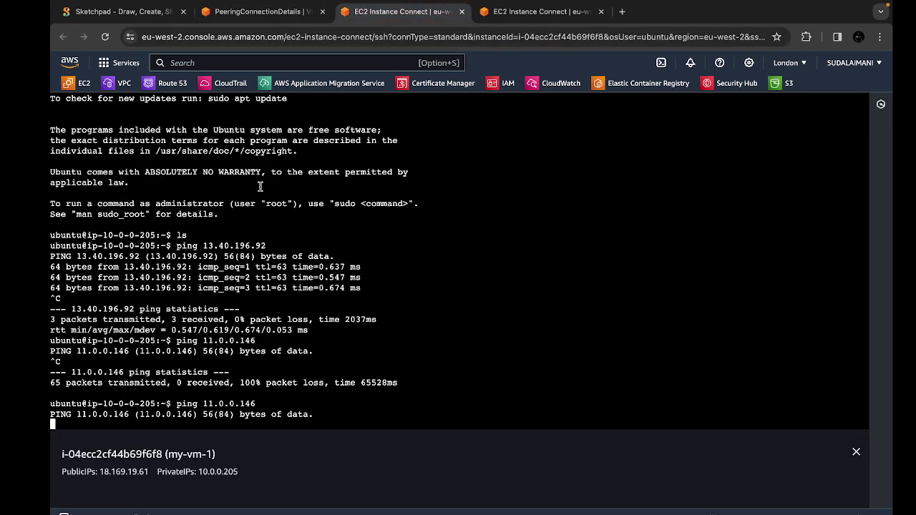
{"action": "left_click", "coordinate": [128, 14]}
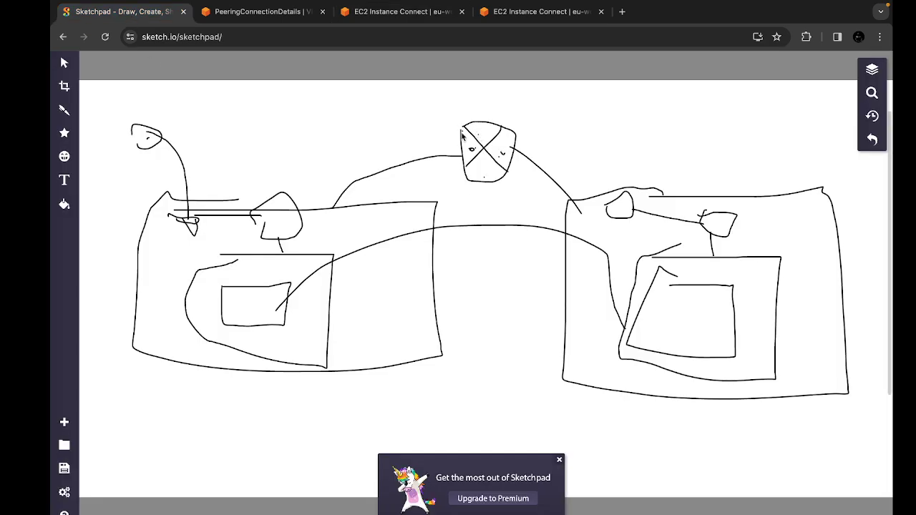
{"action": "left_click", "coordinate": [448, 15]}
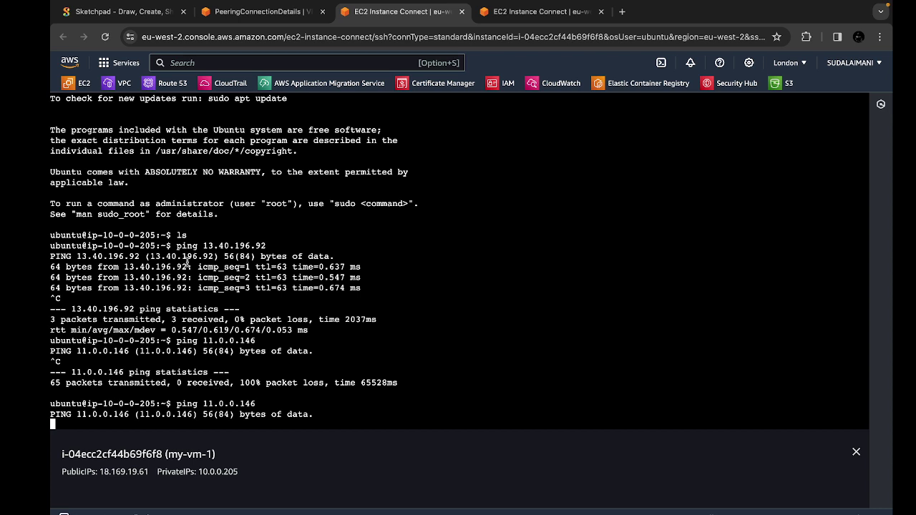
Return to the my-peering details in the VPC console and accept the peering request.
{"action": "left_click", "coordinate": [271, 11]}
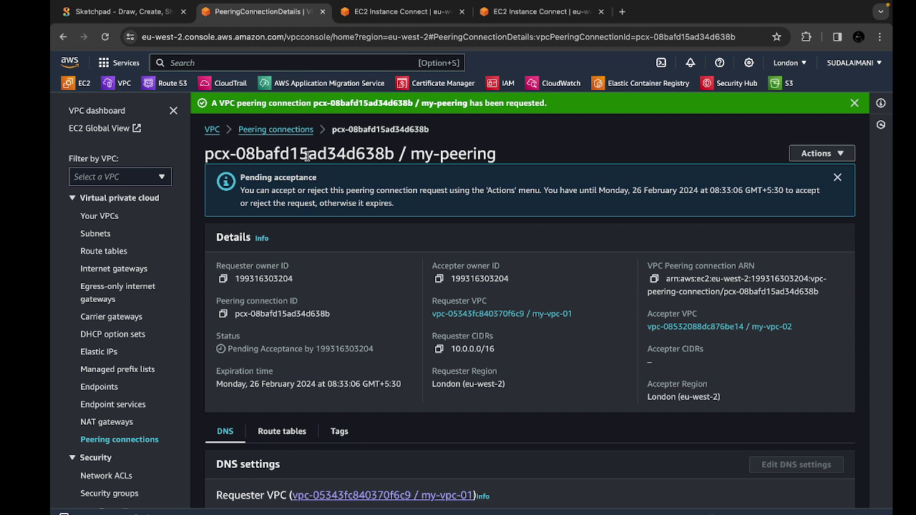
{"action": "left_click", "coordinate": [813, 159]}
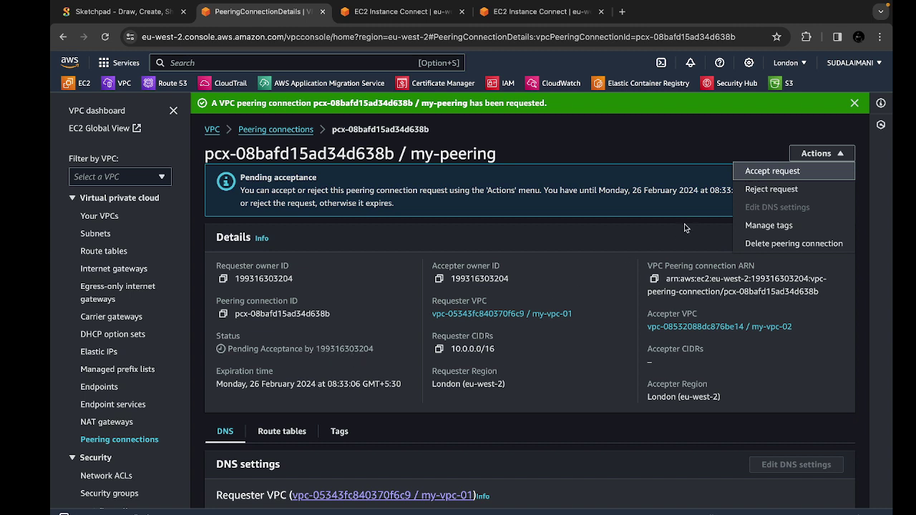
{"action": "left_click", "coordinate": [761, 172]}
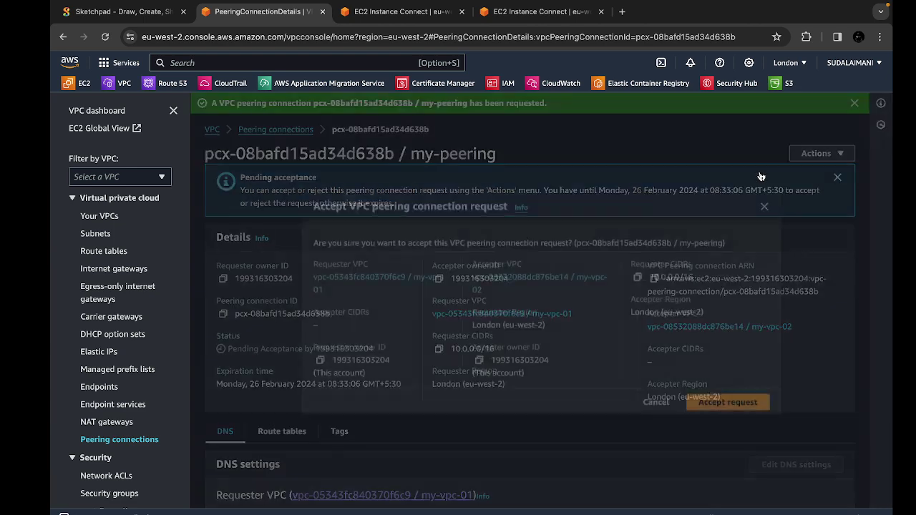
{"action": "left_click", "coordinate": [712, 401]}
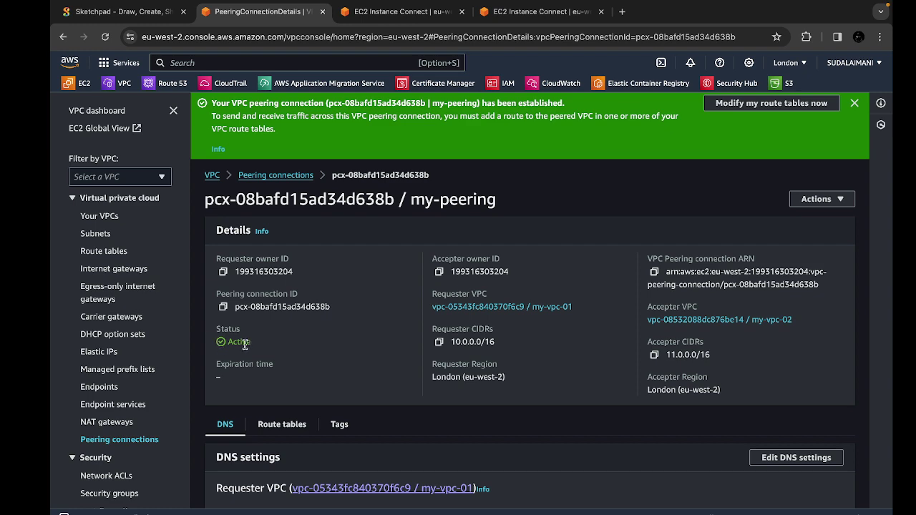
Check the ping in my-vm-1 again, and open the route tables from the my-peering details page.
{"action": "left_click", "coordinate": [362, 5]}
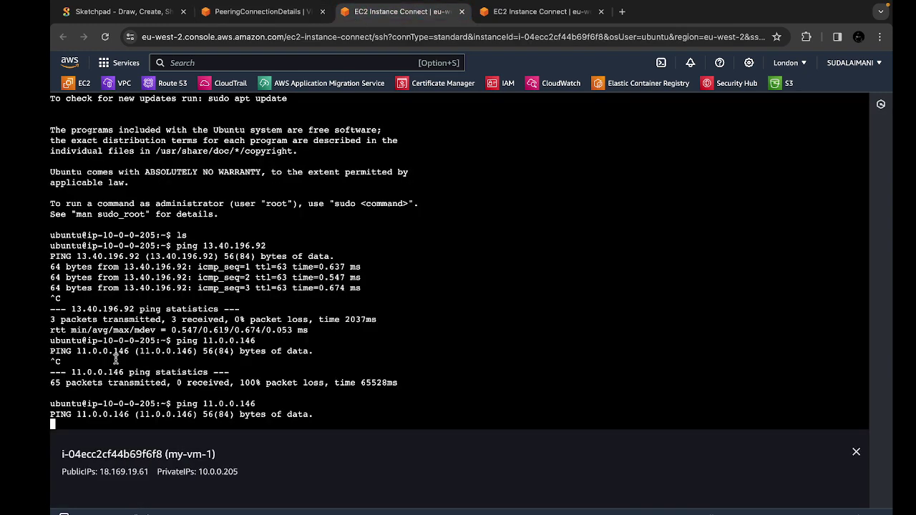
{"action": "left_click", "coordinate": [262, 11]}
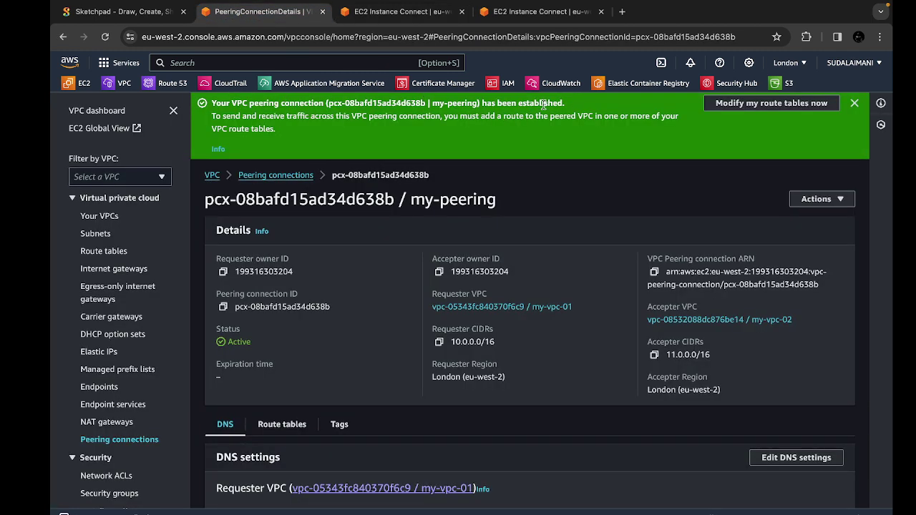
{"action": "left_click", "coordinate": [806, 105]}
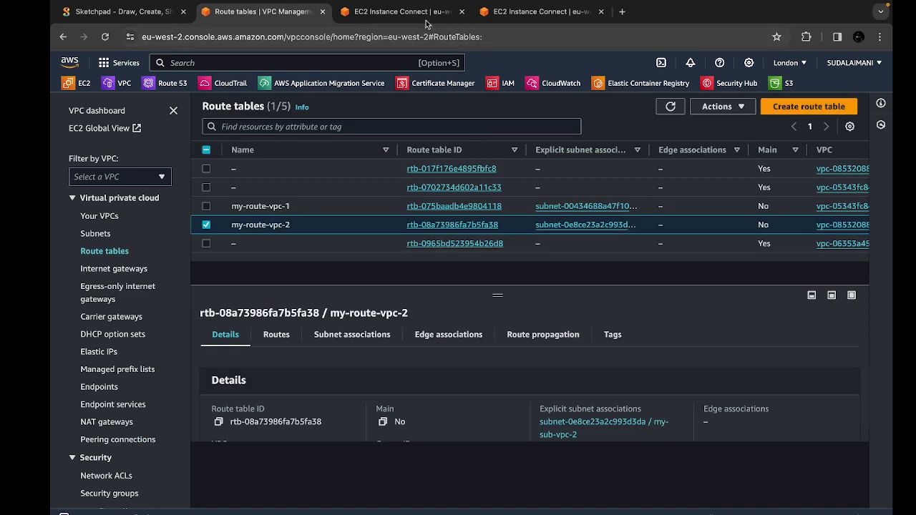
Draw connecting lines between the route table symbols of the two VPCs in the Sketchpad diagram.
{"action": "left_click", "coordinate": [401, 11]}
{"action": "left_click", "coordinate": [129, 12]}
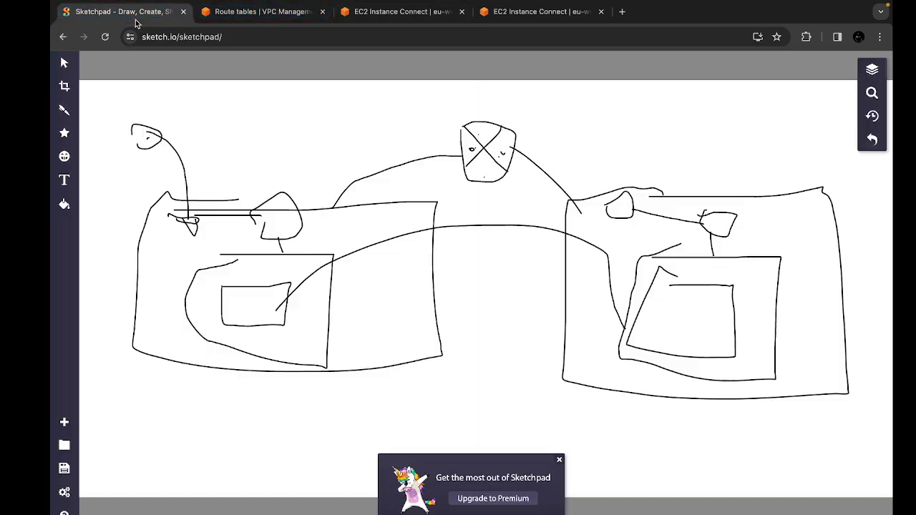
{"action": "mouse_move", "coordinate": [281, 216]}
{"action": "left_mouse_down"}
{"action": "mouse_move", "coordinate": [676, 232]}
{"action": "mouse_move", "coordinate": [285, 222]}
{"action": "left_mouse_up"}
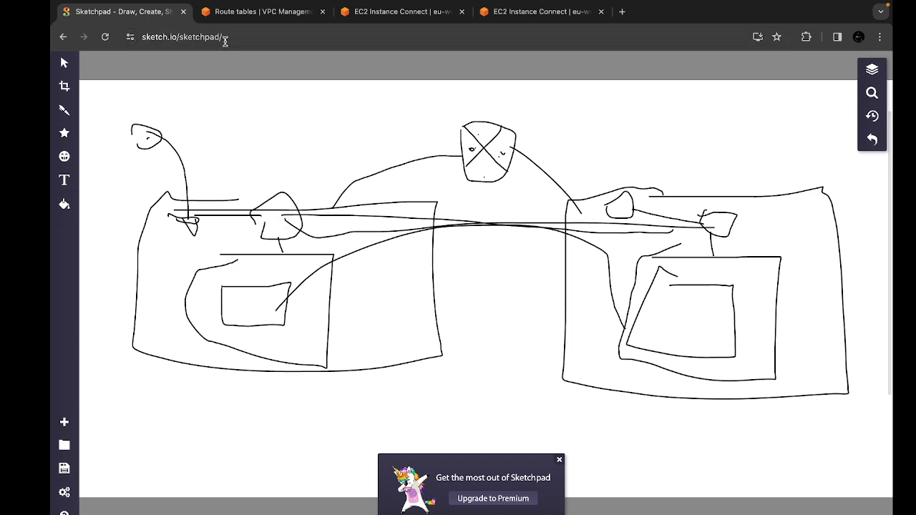
Select only my-route-vpc-1 in the VPC console's route tables and open its routes for editing.
{"action": "left_click", "coordinate": [220, 9]}
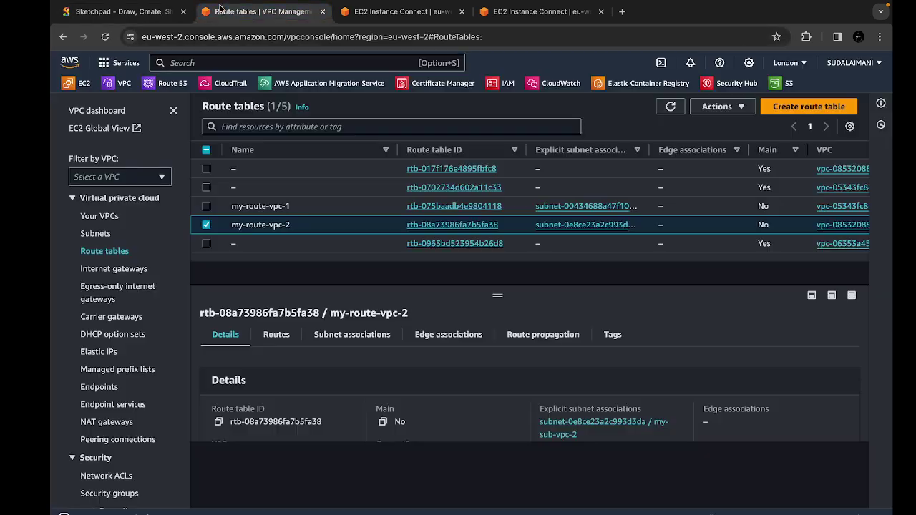
{"action": "left_click", "coordinate": [206, 225]}
{"action": "left_click", "coordinate": [207, 208]}
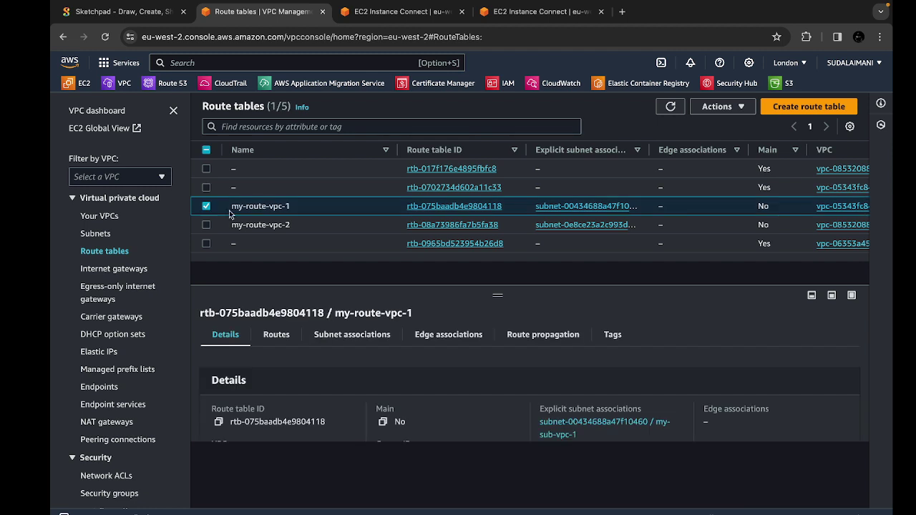
{"action": "left_click", "coordinate": [722, 106]}
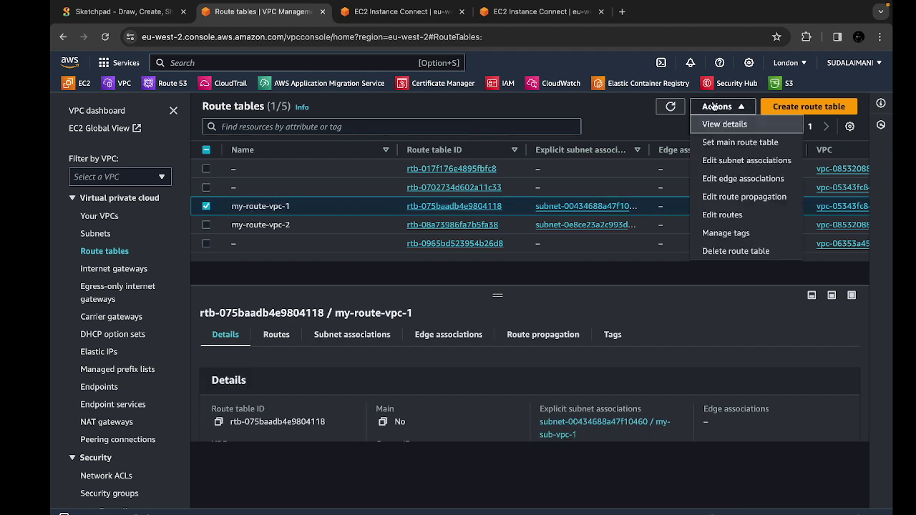
{"action": "left_click", "coordinate": [720, 215]}
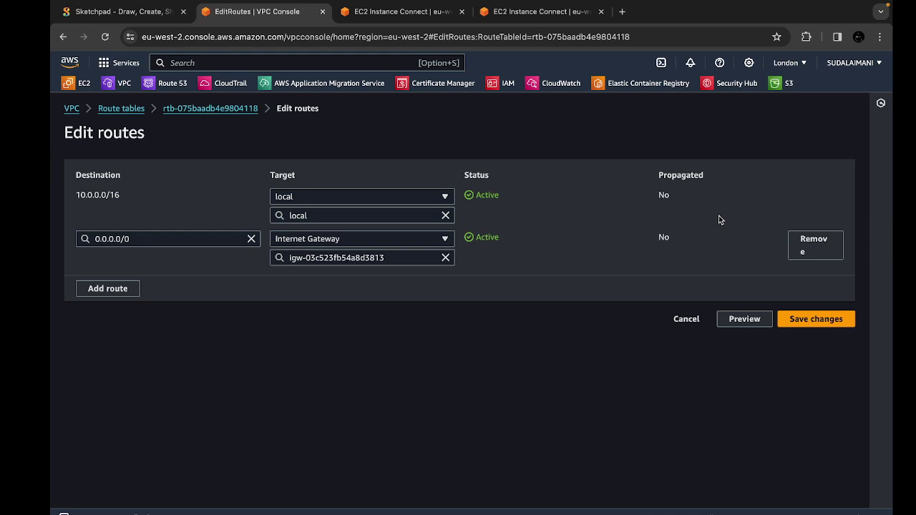
Add a route with destination 11.0.0.0/16 to the my-route-vpc-1 route table.
{"action": "left_click", "coordinate": [107, 288]}
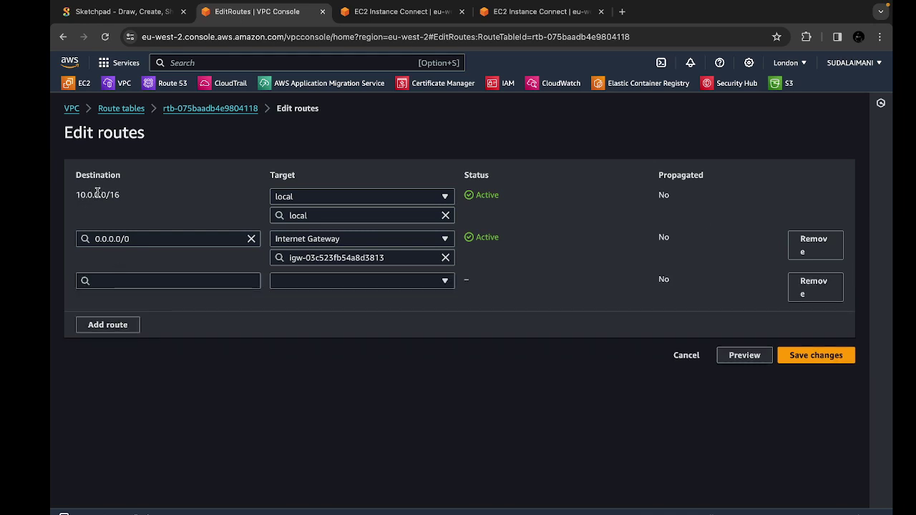
{"action": "left_click", "coordinate": [118, 281]}
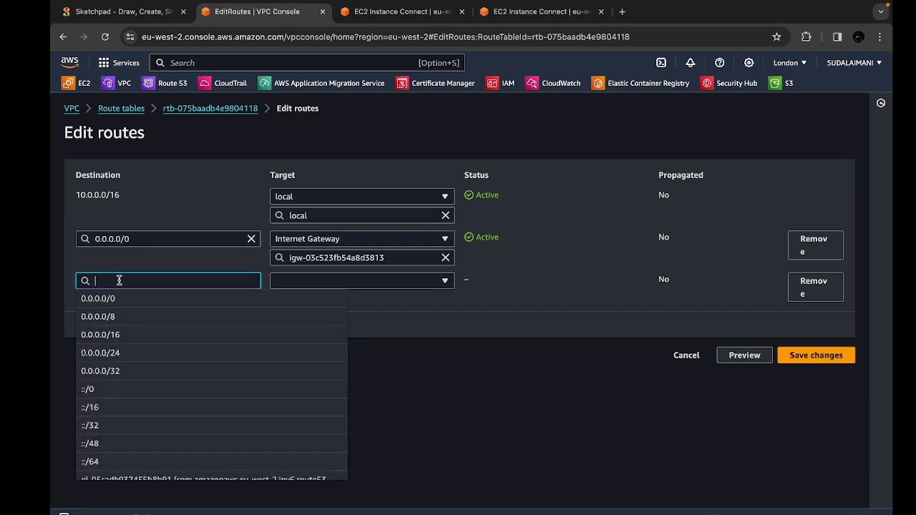
{"action": "type", "text": "11."}
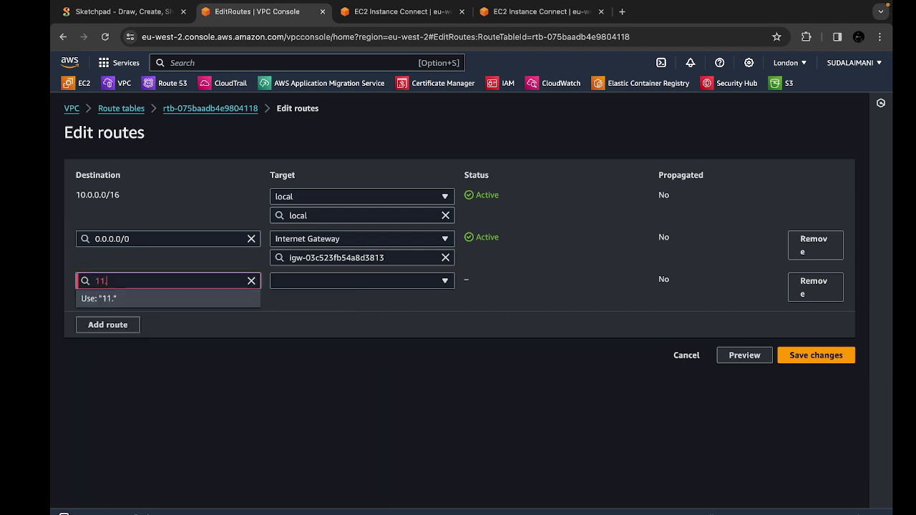
{"action": "type", "text": "0.0.0/16"}
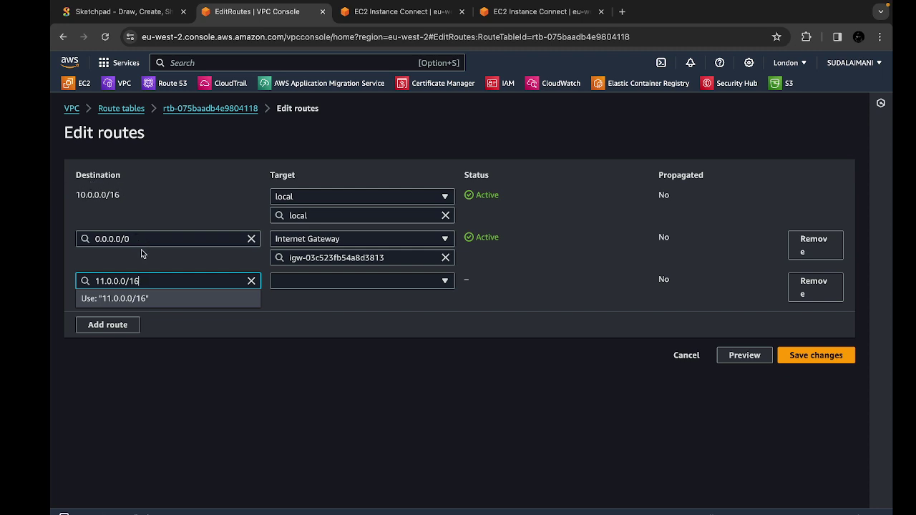
{"action": "left_click", "coordinate": [132, 300]}
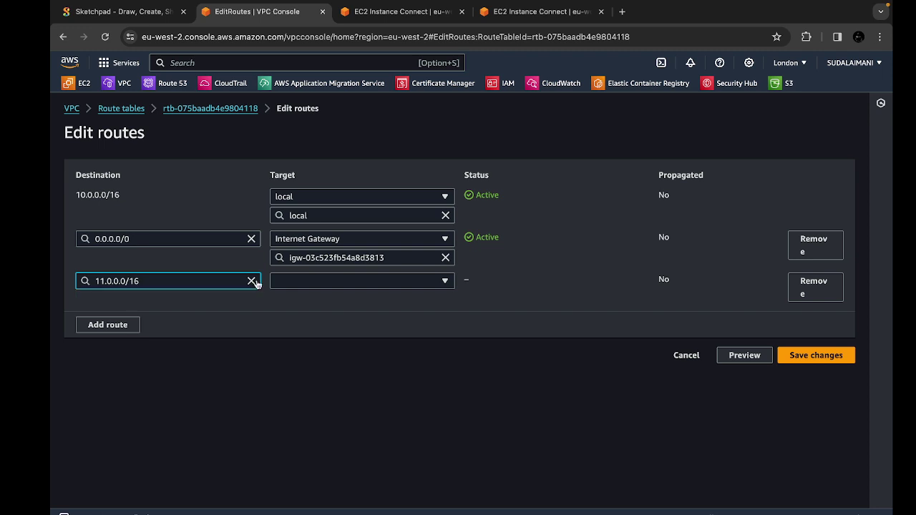
Set the 11.0.0.0/16 route's target to the my-peering peering connection and save the route changes.
{"action": "left_click", "coordinate": [310, 280]}
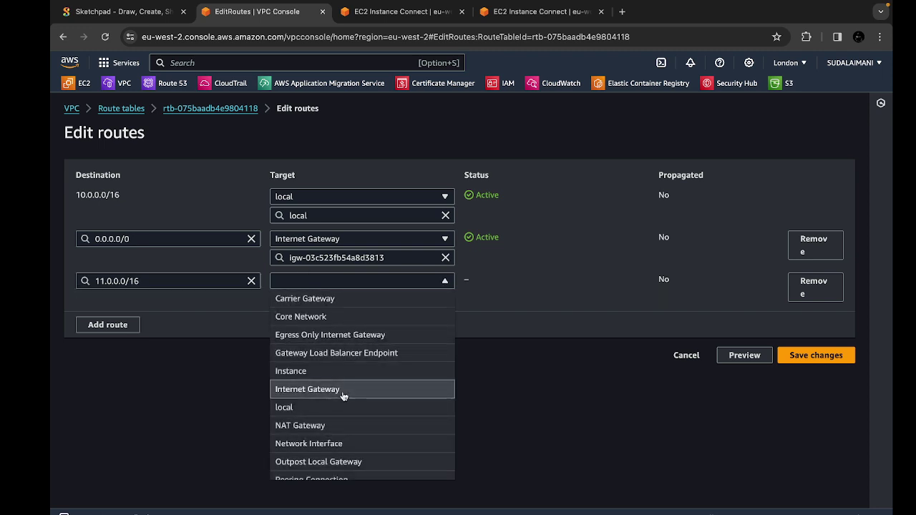
{"action": "scroll", "coordinate": [344, 395], "scroll_direction": "down", "scroll_amount": 2}
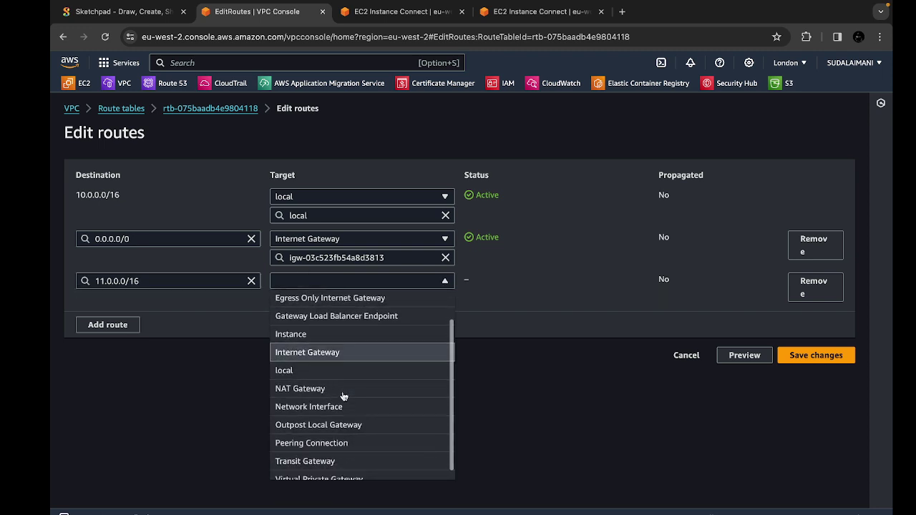
{"action": "left_click", "coordinate": [314, 444]}
{"action": "left_click", "coordinate": [315, 300]}
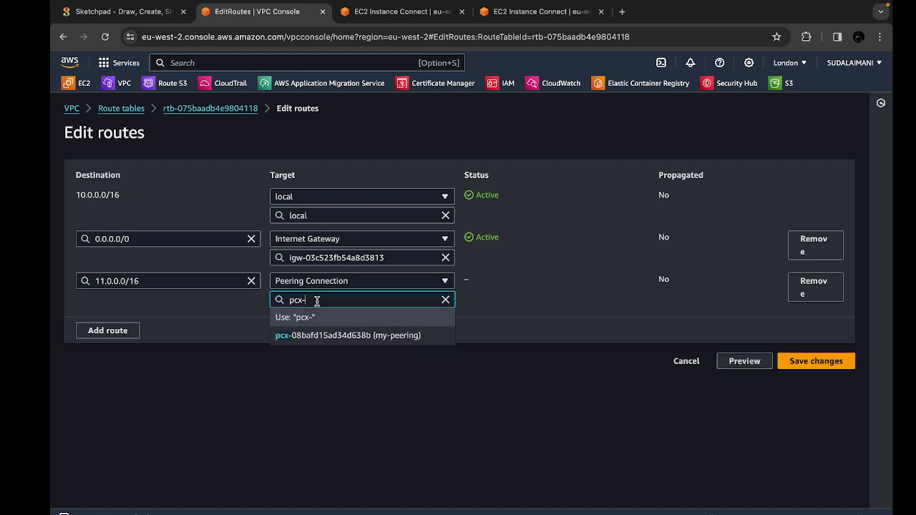
{"action": "left_click", "coordinate": [353, 336]}
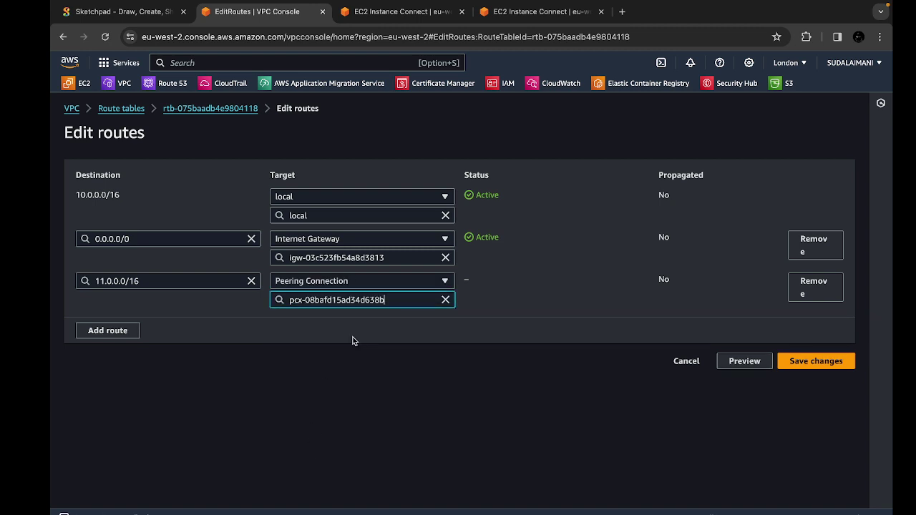
{"action": "left_click", "coordinate": [817, 361]}
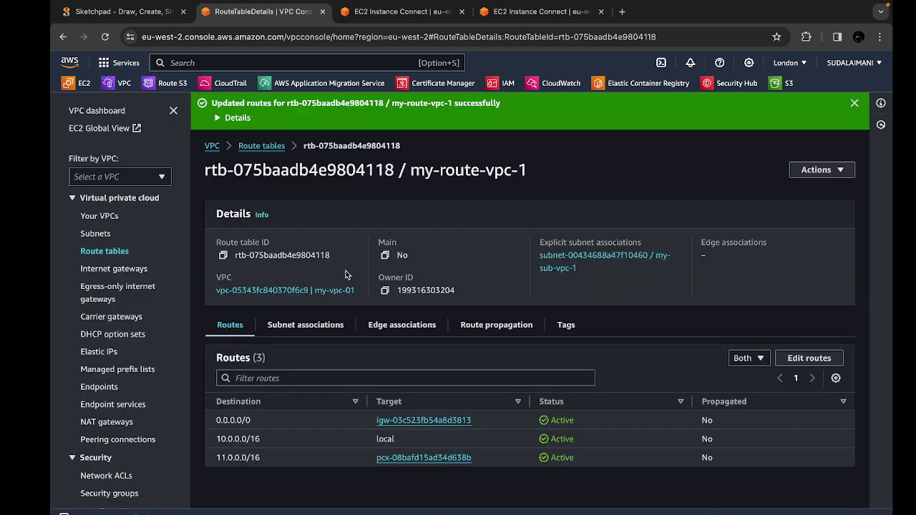
Check the running pings in the vm-2 and my-vm-1 terminals.
{"action": "left_click", "coordinate": [388, 12]}
{"action": "left_click", "coordinate": [513, 16]}
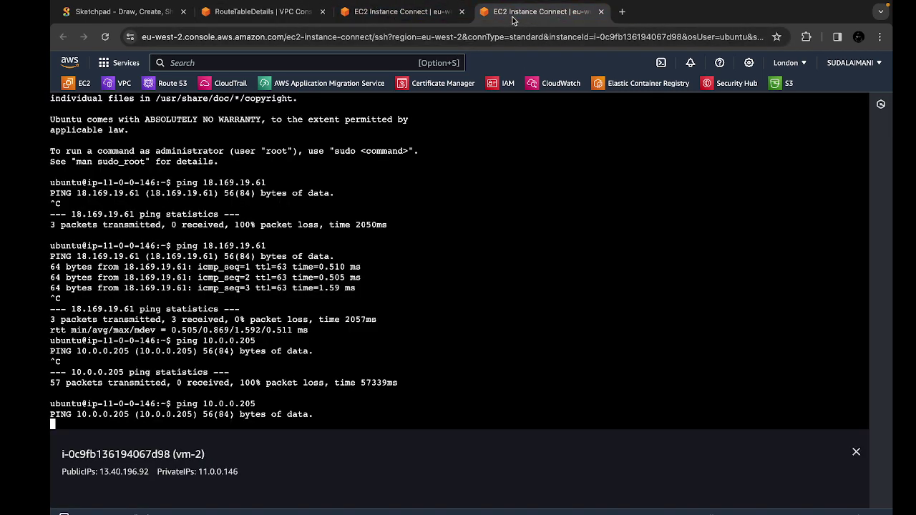
{"action": "left_click", "coordinate": [386, 16]}
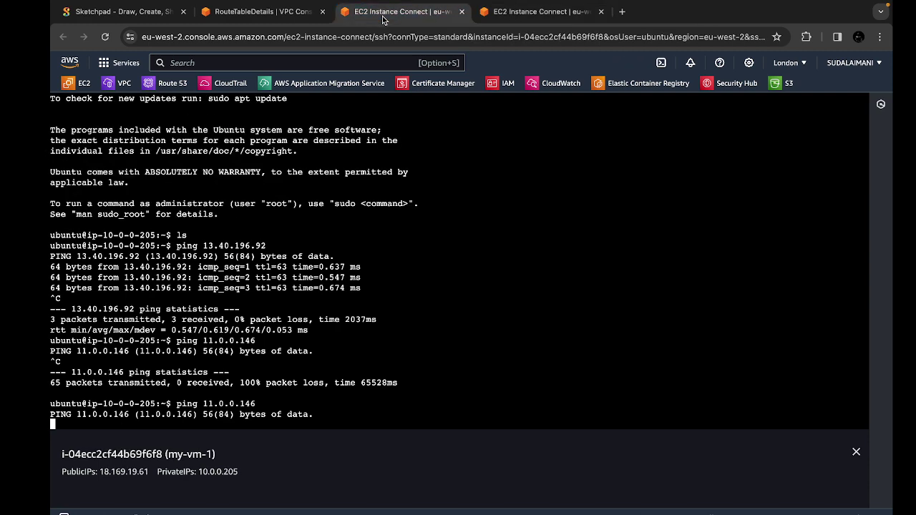
Return to the VPC console's route tables, select my-route-vpc-2 and open its routes for editing.
{"action": "left_click", "coordinate": [264, 13]}
{"action": "left_click", "coordinate": [263, 147]}
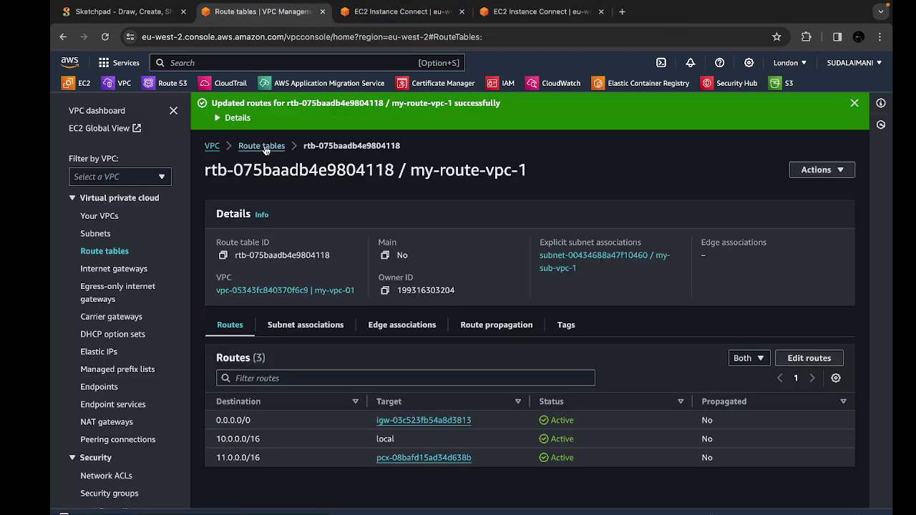
{"action": "left_click", "coordinate": [207, 225]}
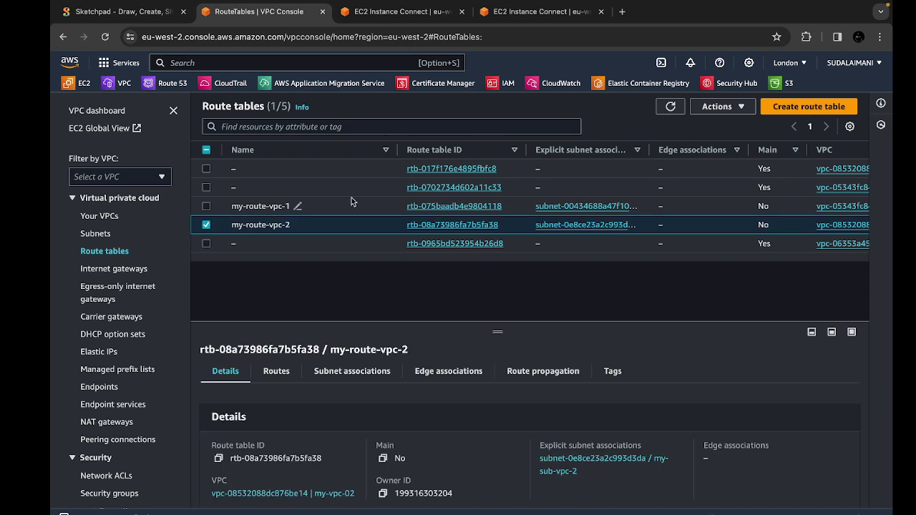
{"action": "left_click", "coordinate": [720, 106]}
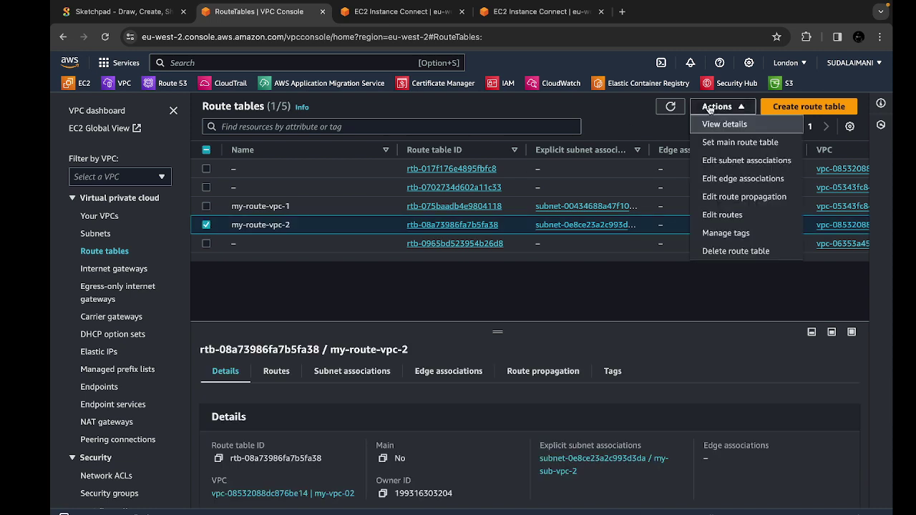
{"action": "left_click", "coordinate": [717, 218]}
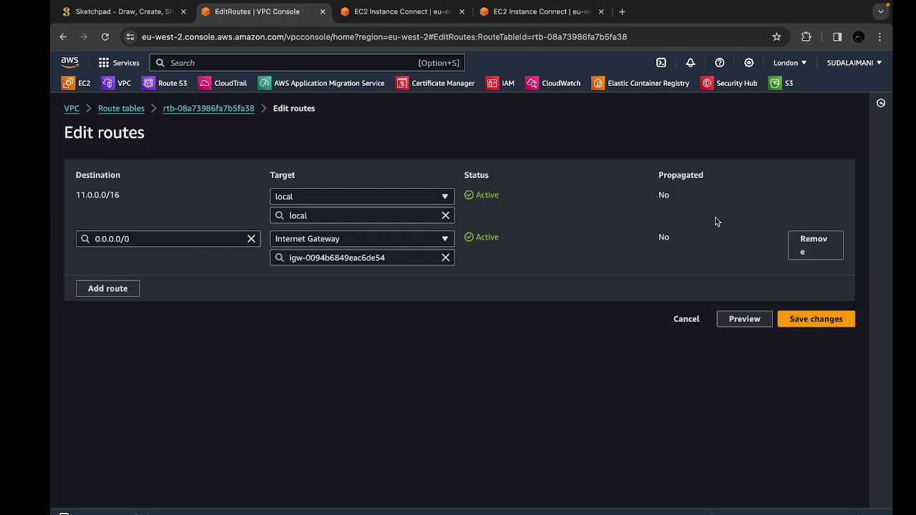
Add a route with destination 10.0.0.0/16 to the my-route-vpc-2 route table.
{"action": "left_click", "coordinate": [116, 291]}
{"action": "left_click", "coordinate": [108, 281]}
{"action": "type", "text": "10.0.0."}
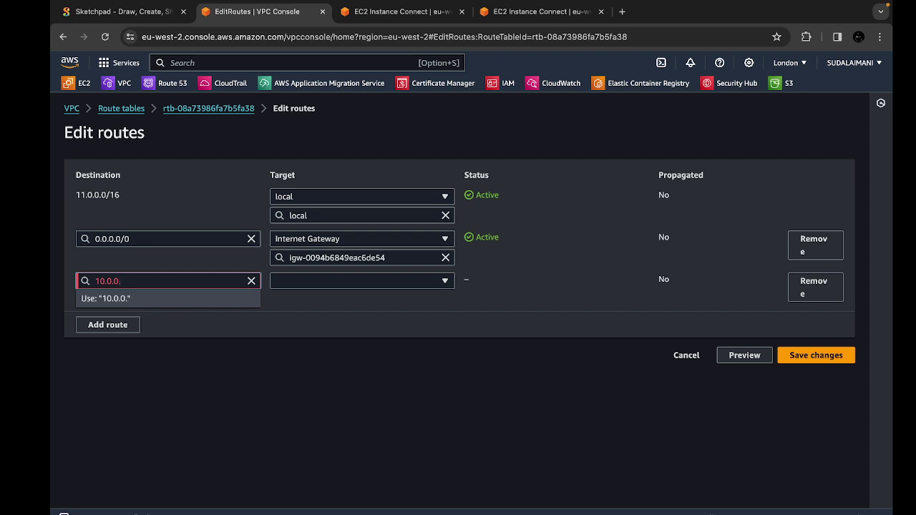
{"action": "type", "text": "0/1"}
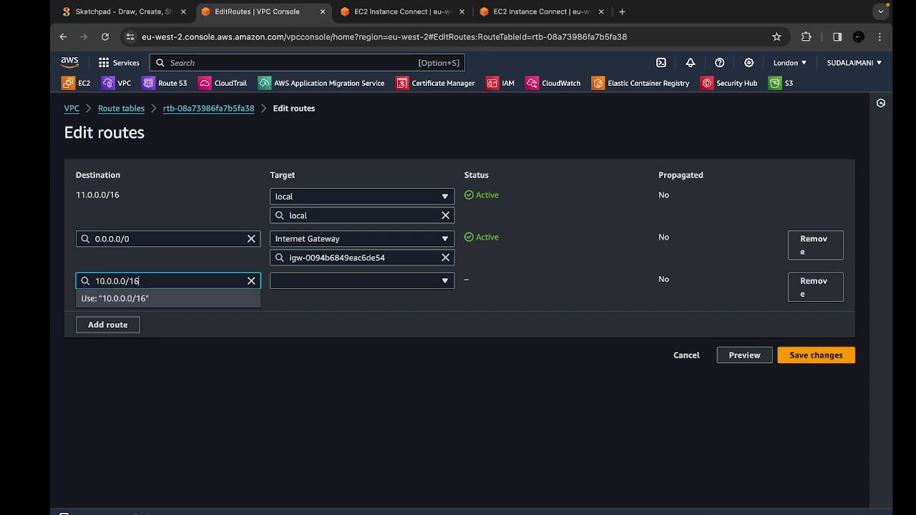
{"action": "type", "text": "6"}
{"action": "left_click", "coordinate": [116, 298]}
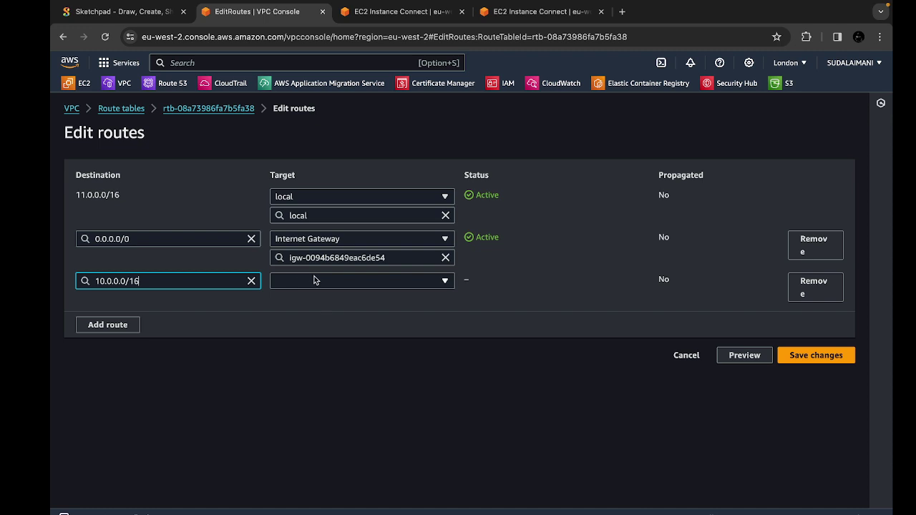
Set the 10.0.0.0/16 route's target to the my-peering peering connection and save the route changes.
{"action": "left_click", "coordinate": [312, 281]}
{"action": "scroll", "coordinate": [354, 356], "scroll_direction": "down", "scroll_amount": 2}
{"action": "left_click", "coordinate": [318, 433]}
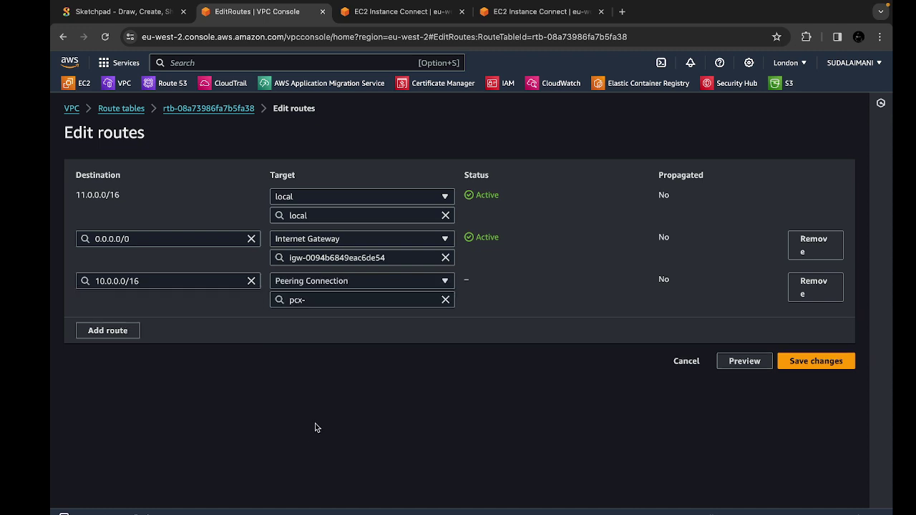
{"action": "left_click", "coordinate": [326, 300]}
{"action": "left_click", "coordinate": [351, 333]}
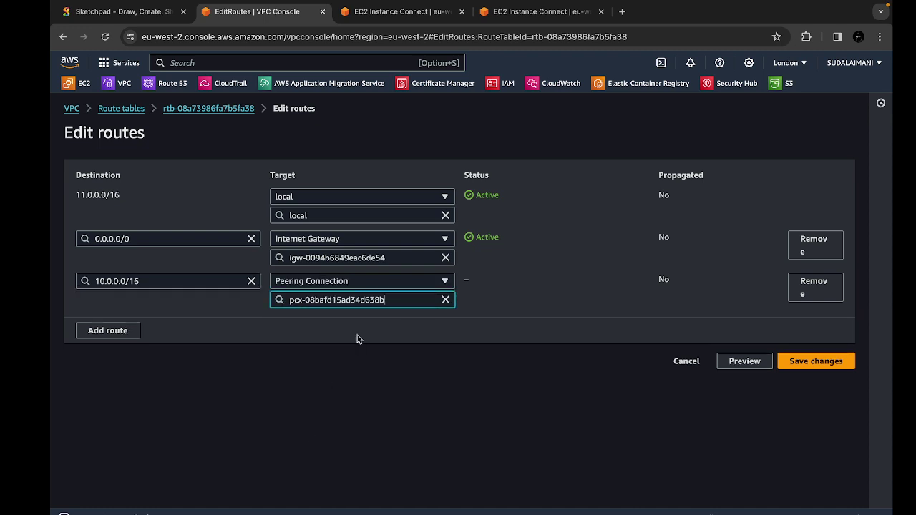
{"action": "left_click", "coordinate": [804, 360]}
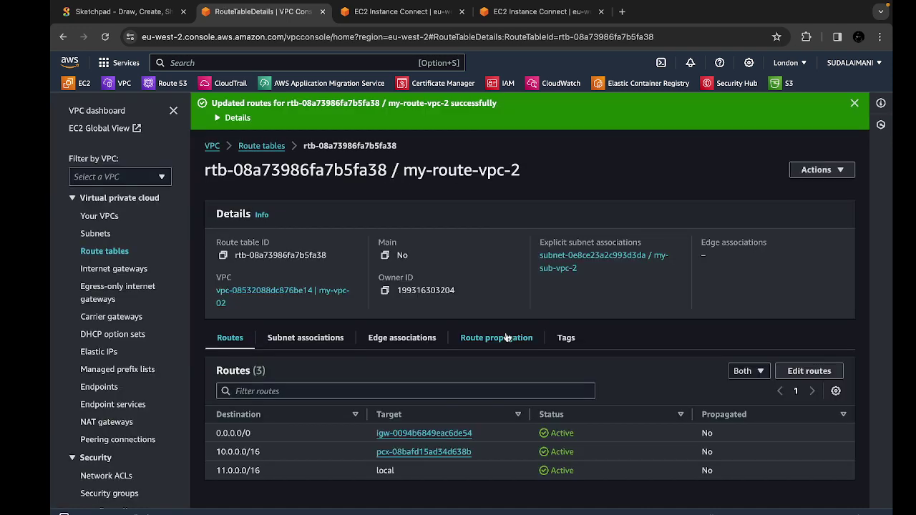
Go to the VPC console home, review the Sketchpad network diagram, and check the private-IP pings in the my-vm-1 and vm-2 terminals.
{"action": "left_click", "coordinate": [209, 147]}
{"action": "left_click", "coordinate": [131, 20]}
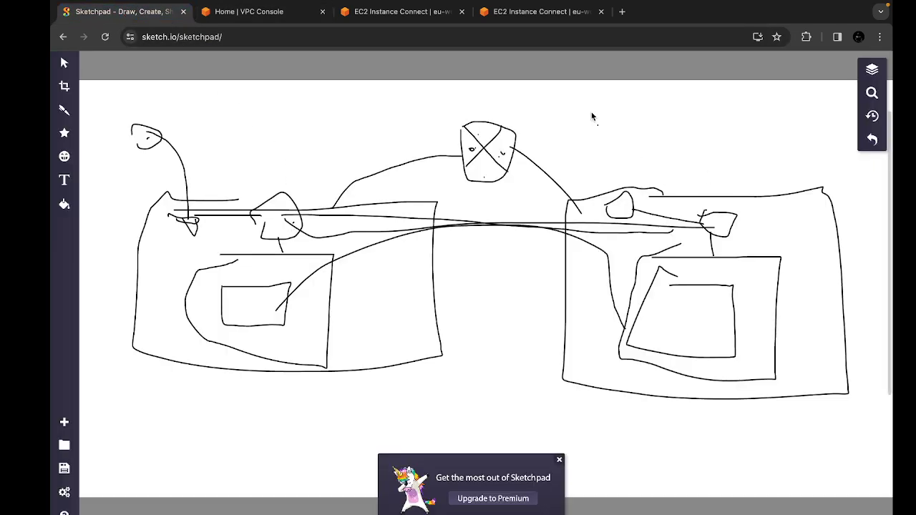
{"action": "left_click", "coordinate": [408, 17]}
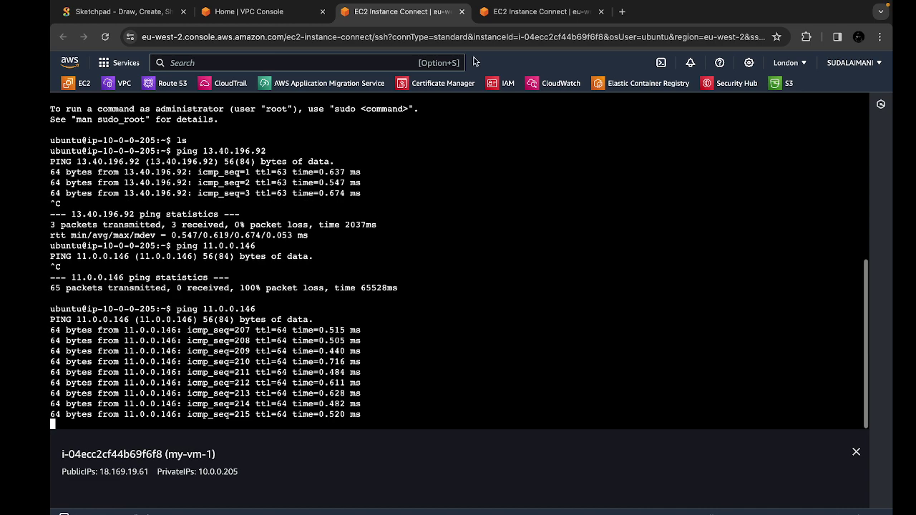
{"action": "left_click", "coordinate": [540, 12]}
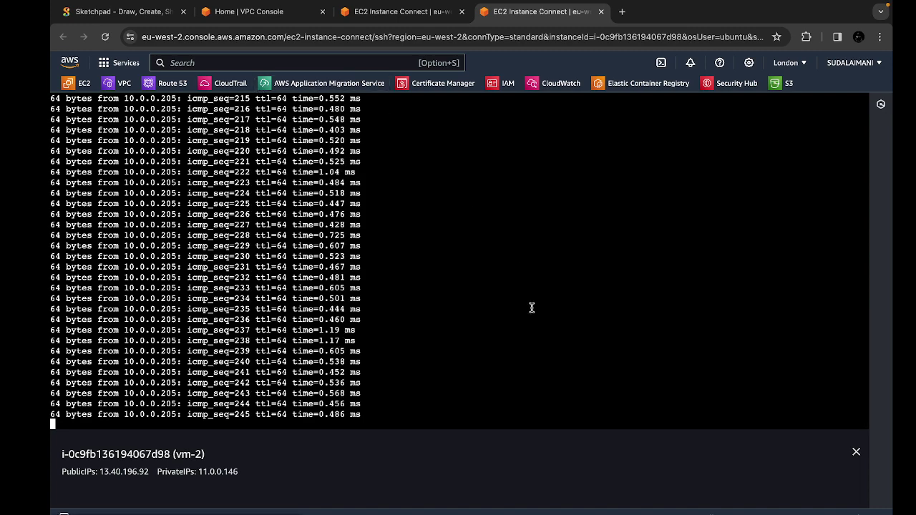
{"action": "left_click", "coordinate": [89, 22]}
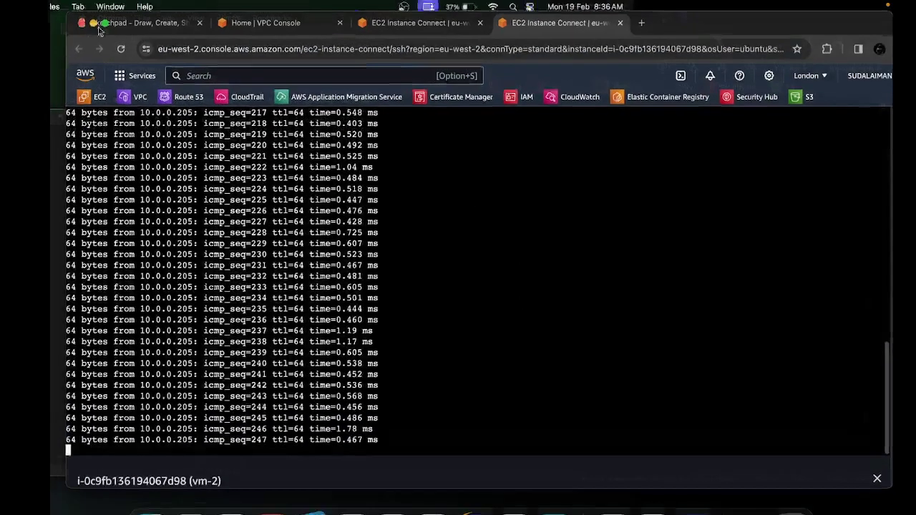
{"action": "left_click", "coordinate": [752, 496]}
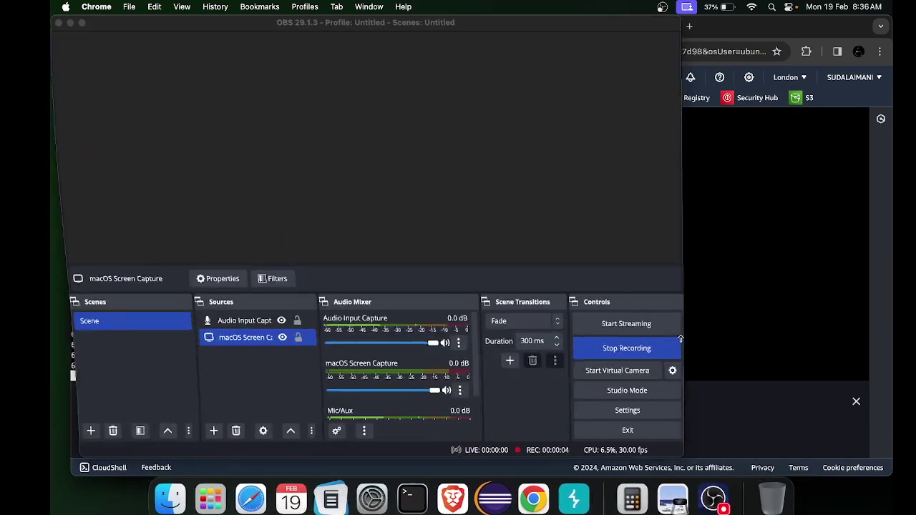